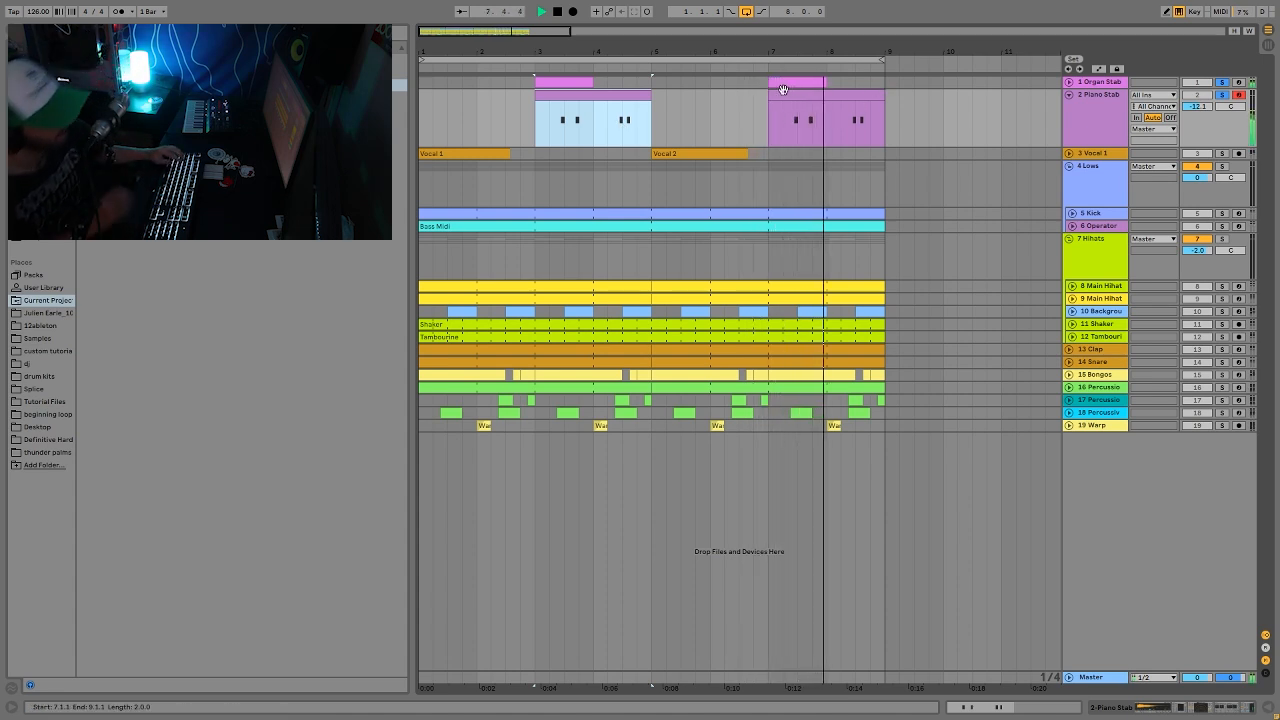
Stop playback, unsolo the stab tracks, and mute the Vocal 1, Piano Stab and Organ Stab tracks.
key(space)
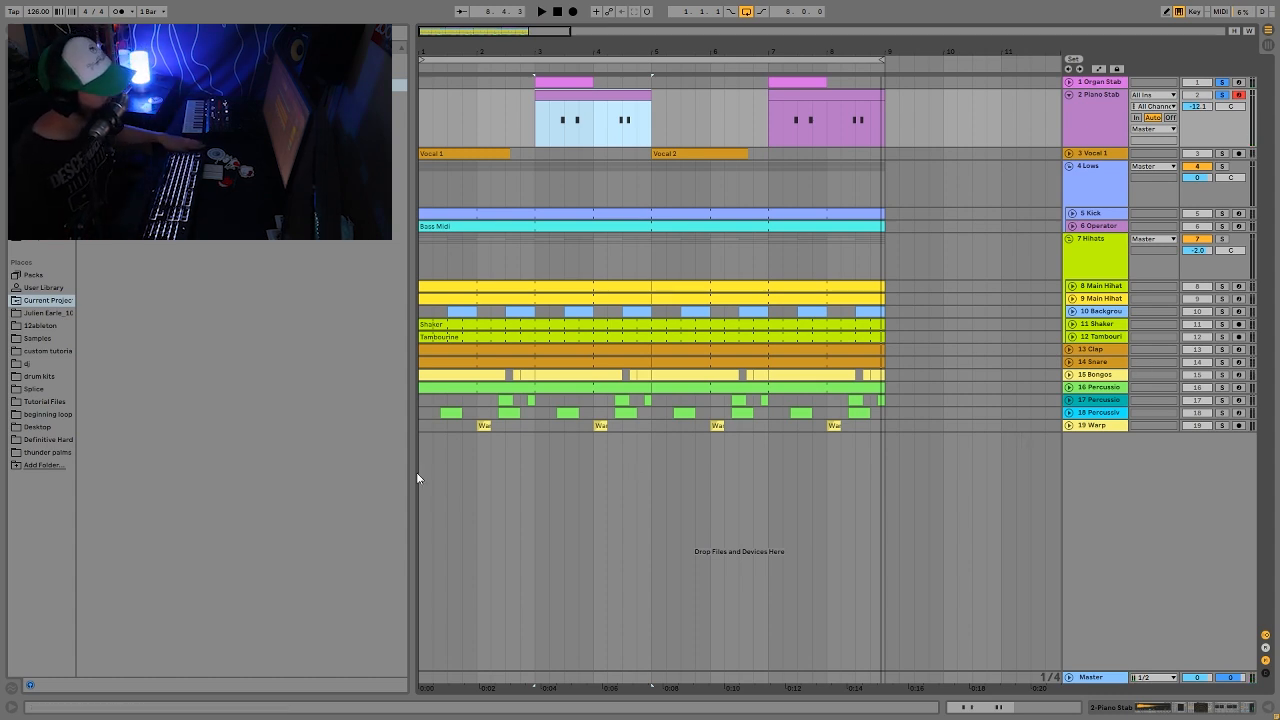
click(1221, 94)
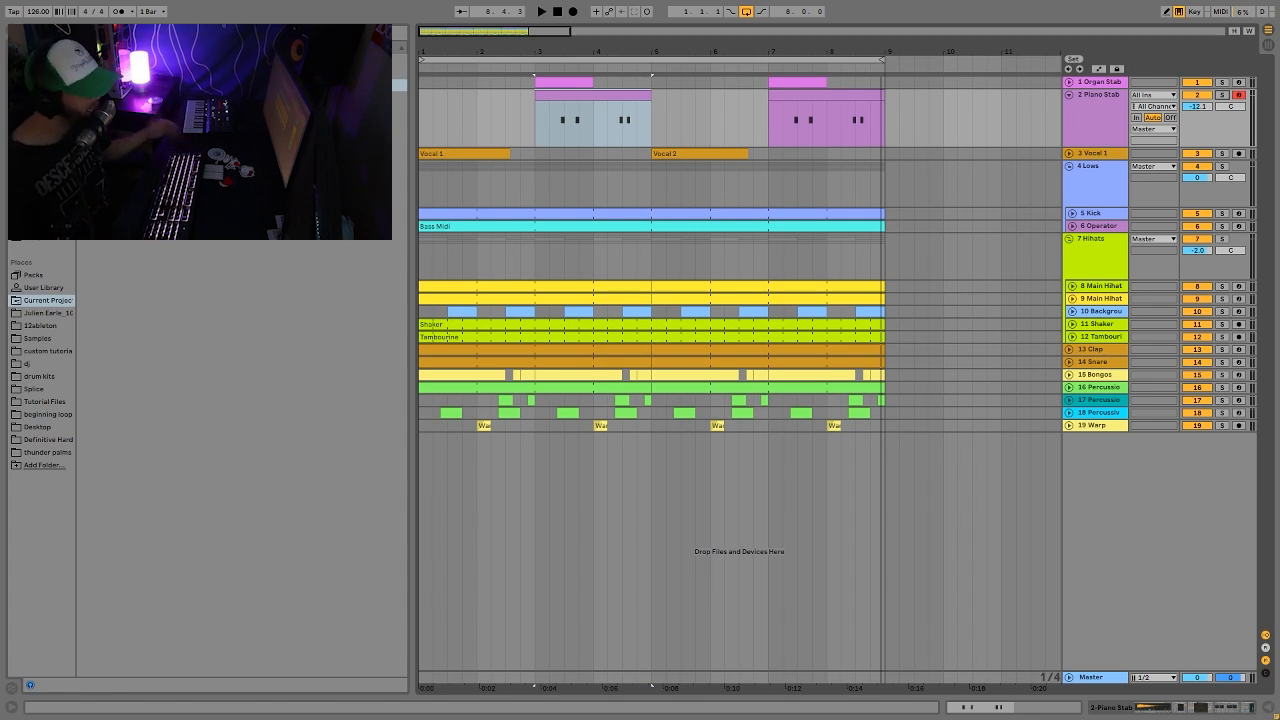
click(1197, 153)
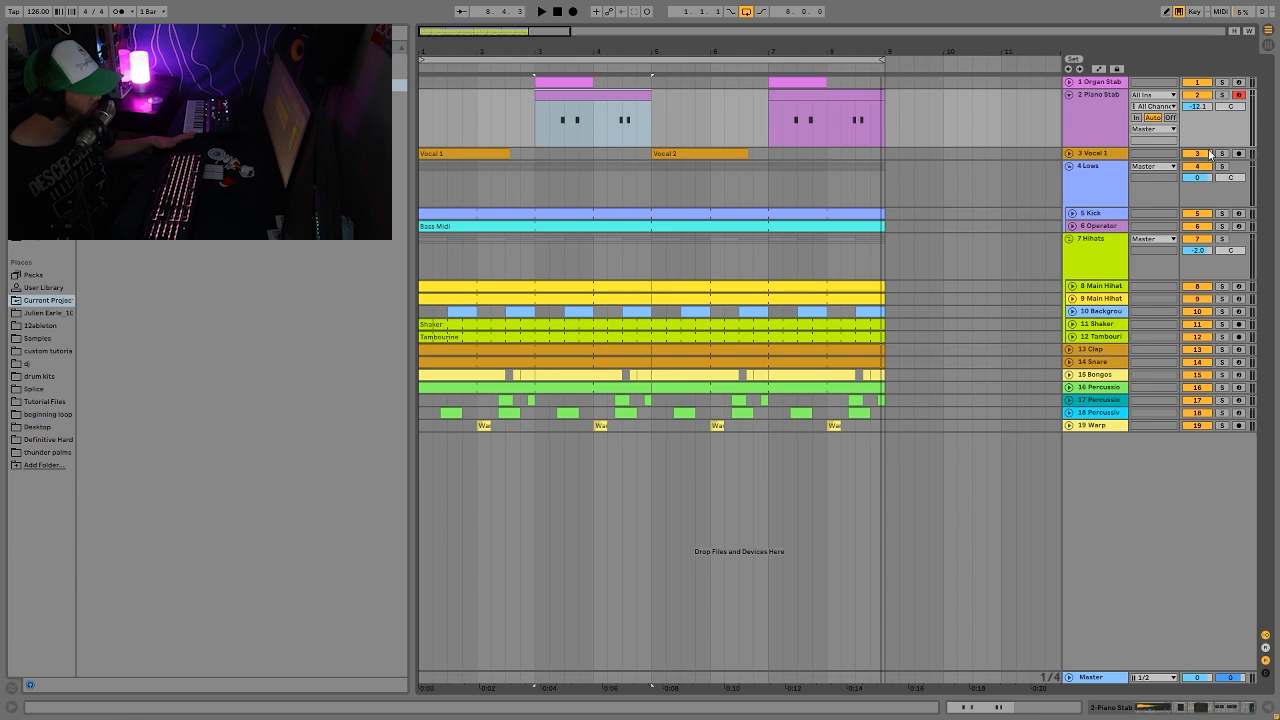
click(1197, 94)
click(1197, 82)
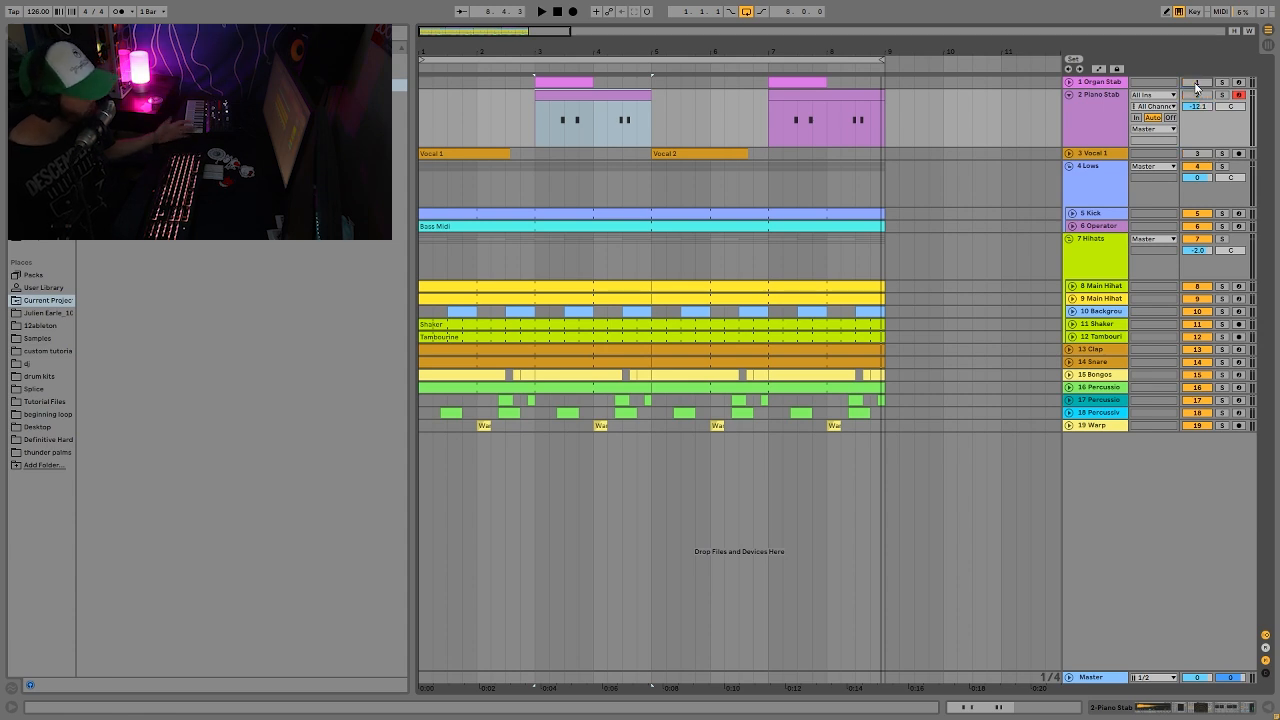
Play the arrangement to hear the drums and bass without the stabs and vocals.
key(space)
key(space)
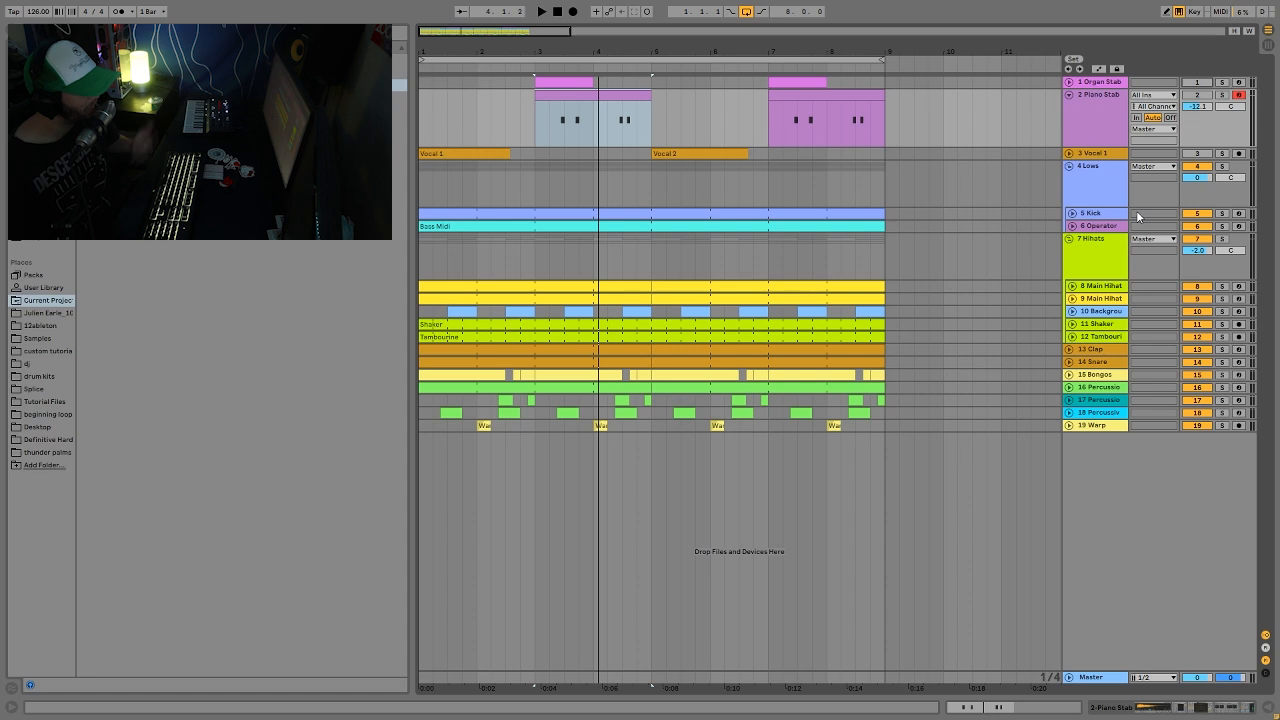
key(space)
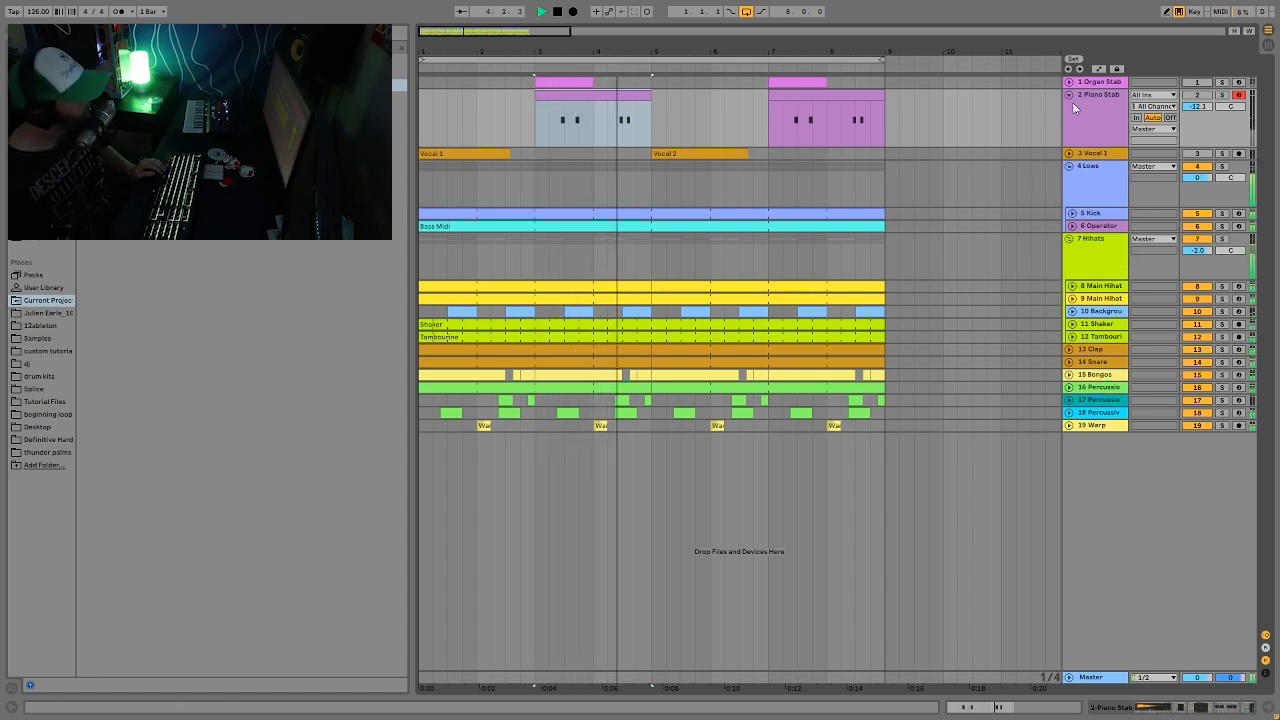
key(space)
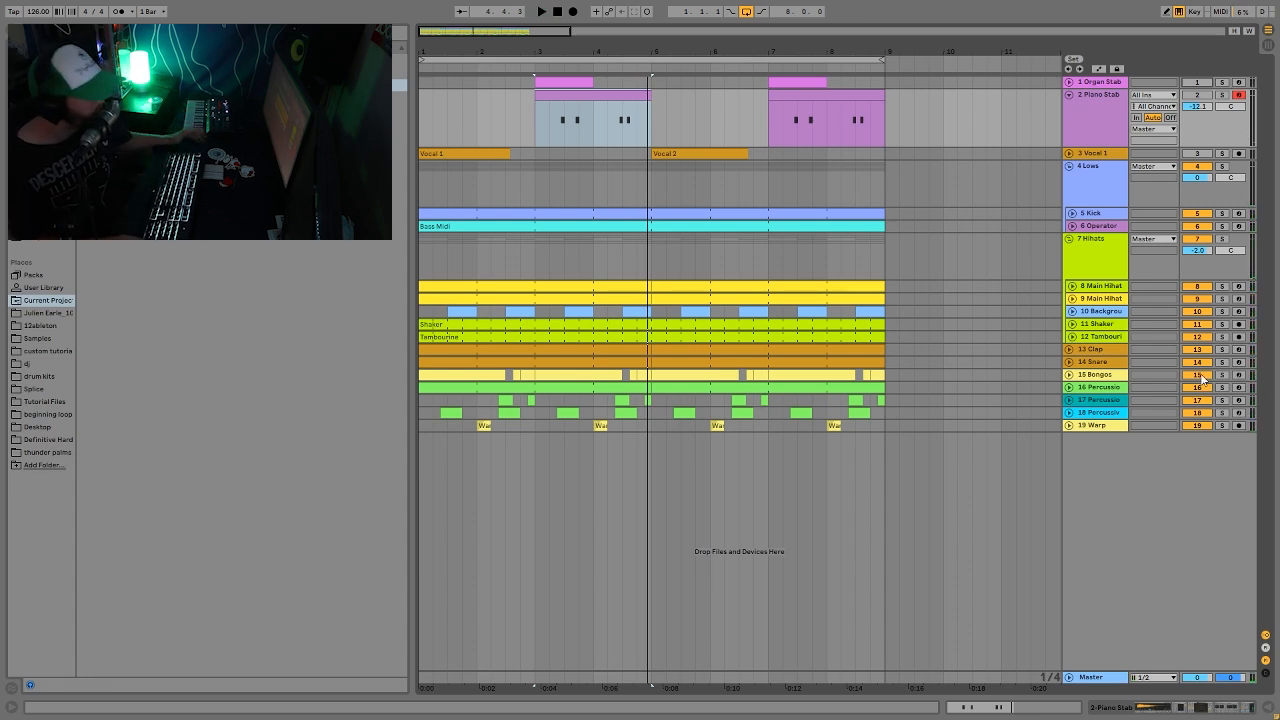
Reactivate the Organ Stab, Piano Stab and Vocal 1 tracks.
key(F1)
key(F2)
key(F3)
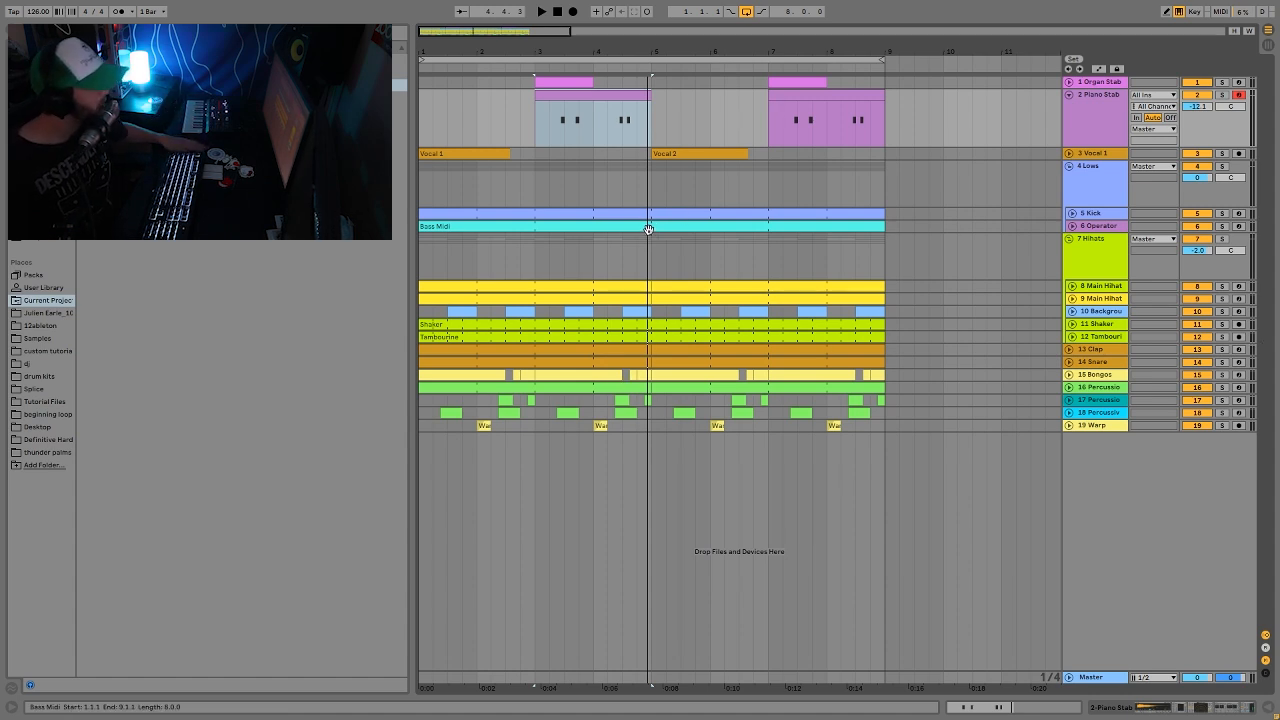
Select the gap between the two vocal clips from bar 3 to bar 5 and play the full arrangement from there.
drag(424, 108, 646, 119)
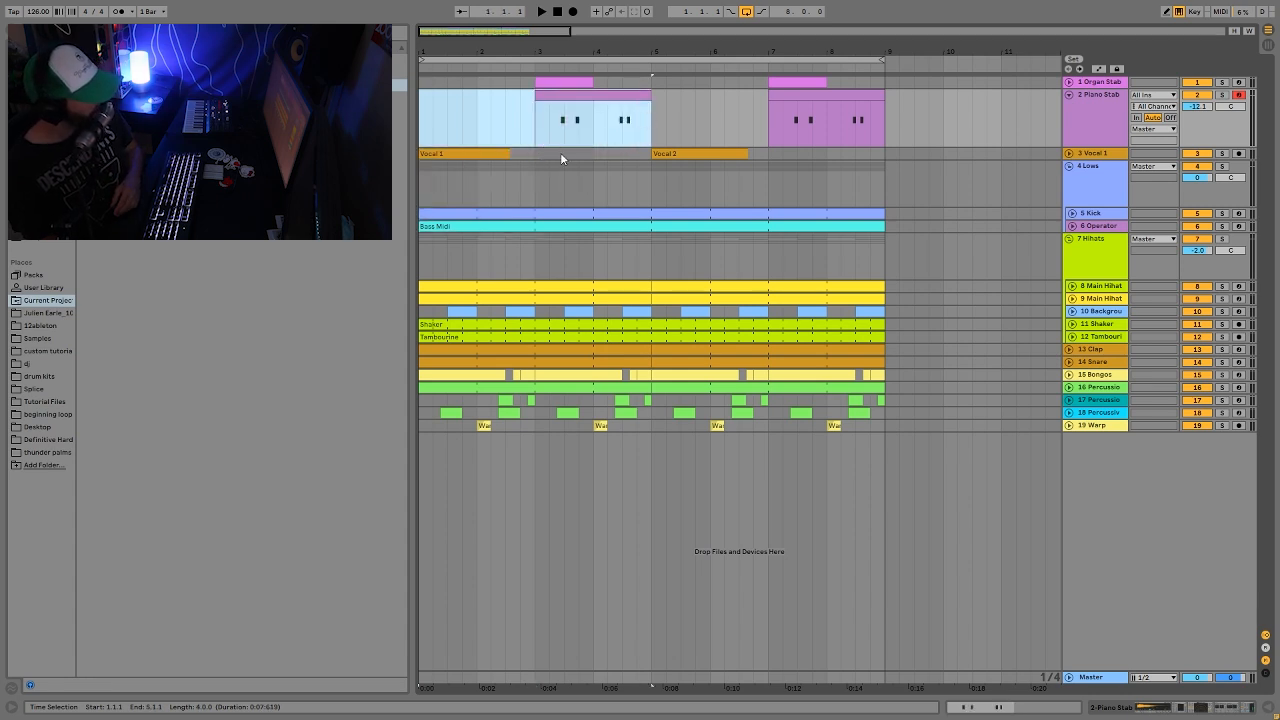
drag(535, 156, 649, 157)
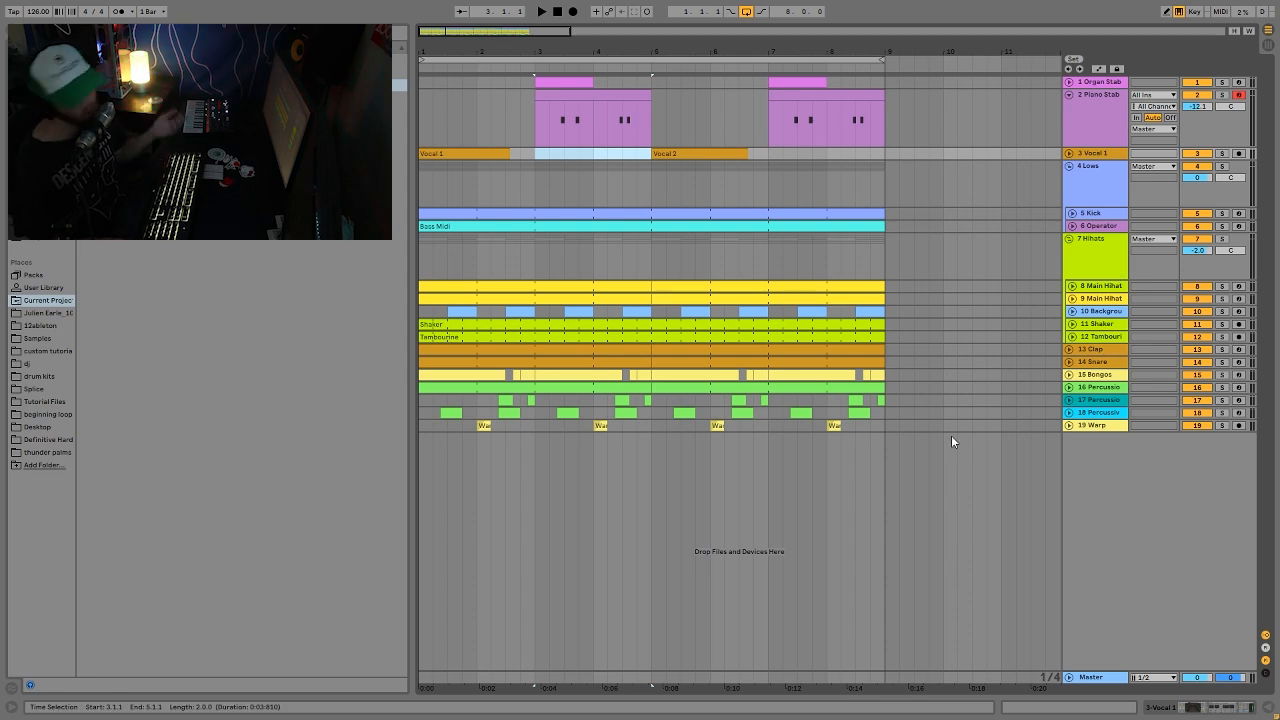
key(space)
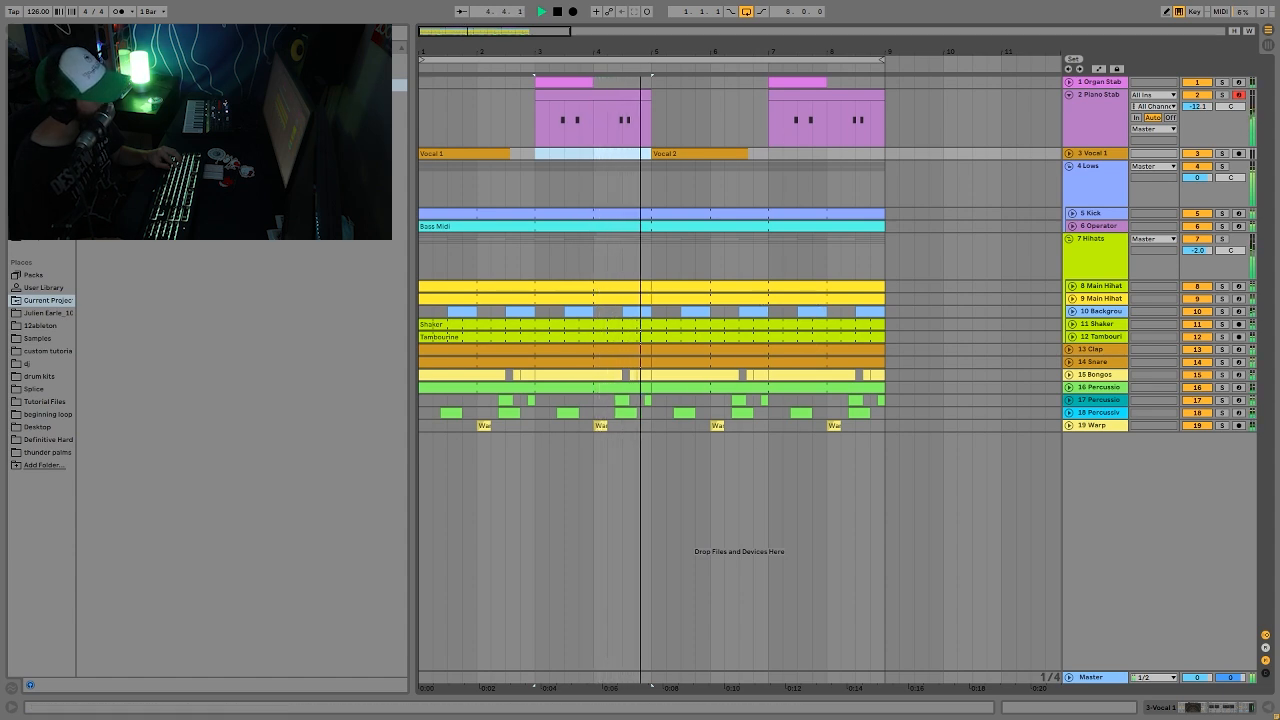
key(space)
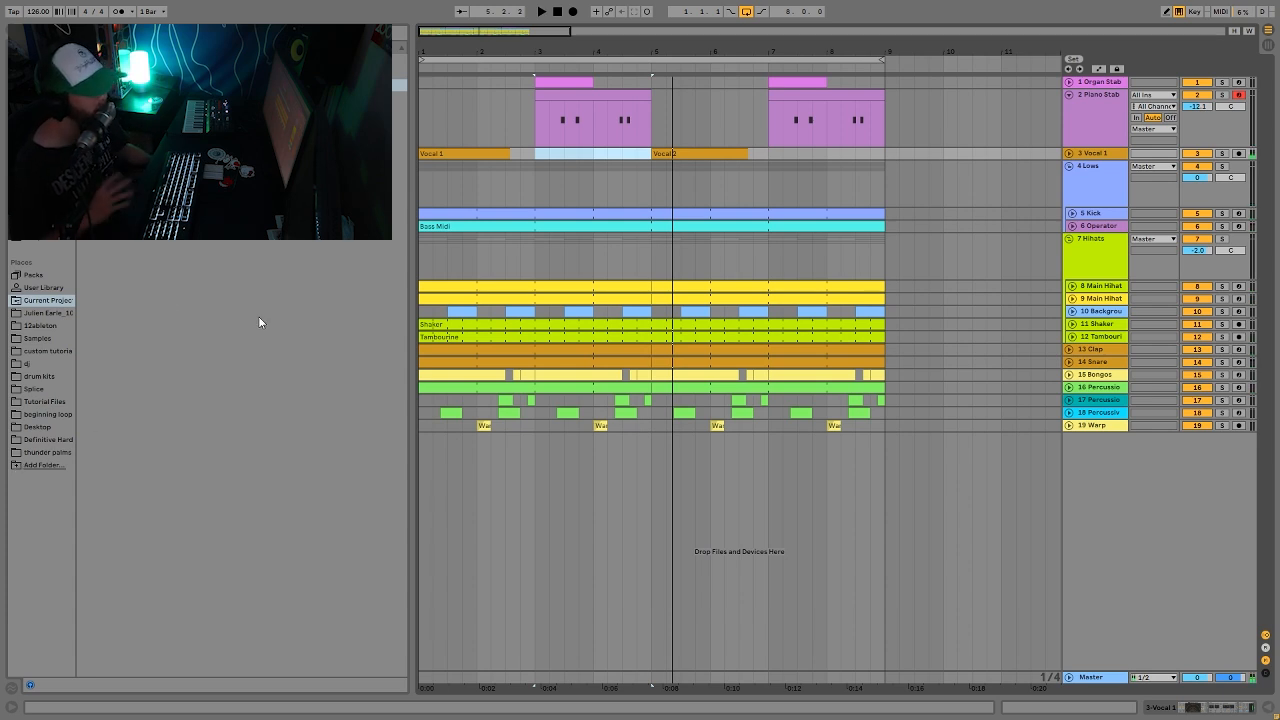
Show the Organ Stab track's devices, browse the current project's samples, and display the sampler's detailed controls.
double_click(1108, 87)
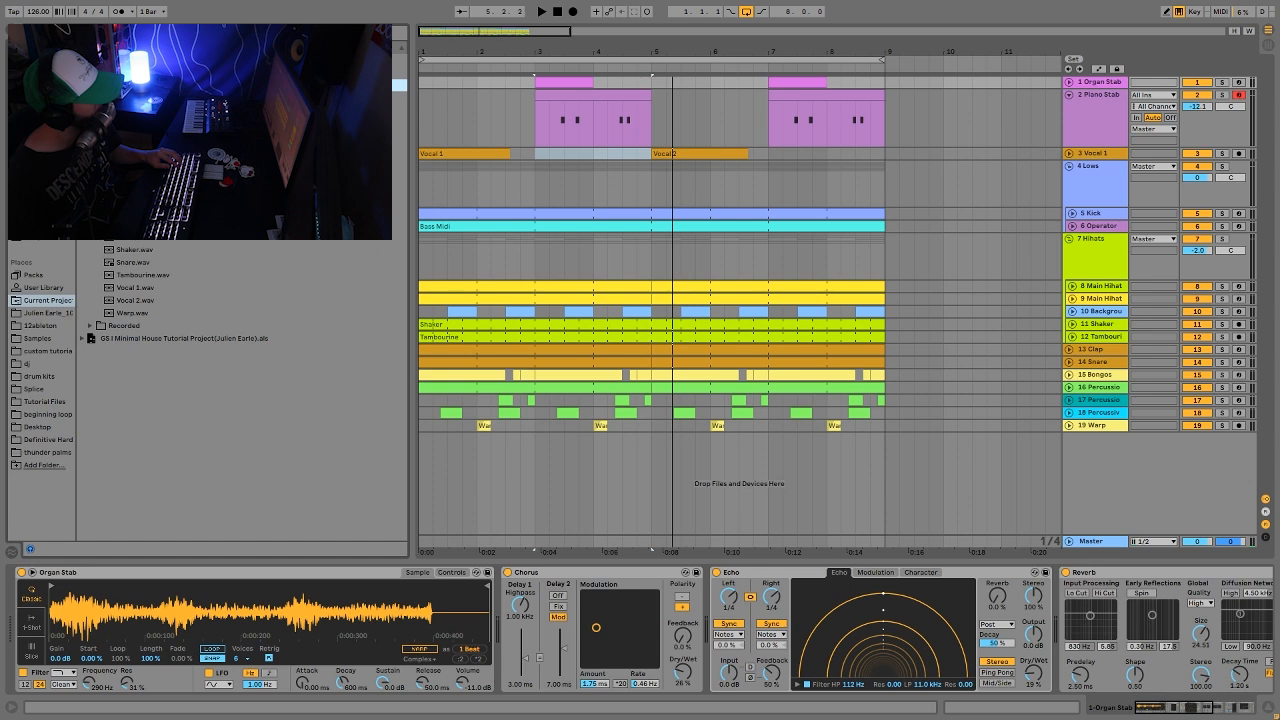
click(140, 187)
click(137, 239)
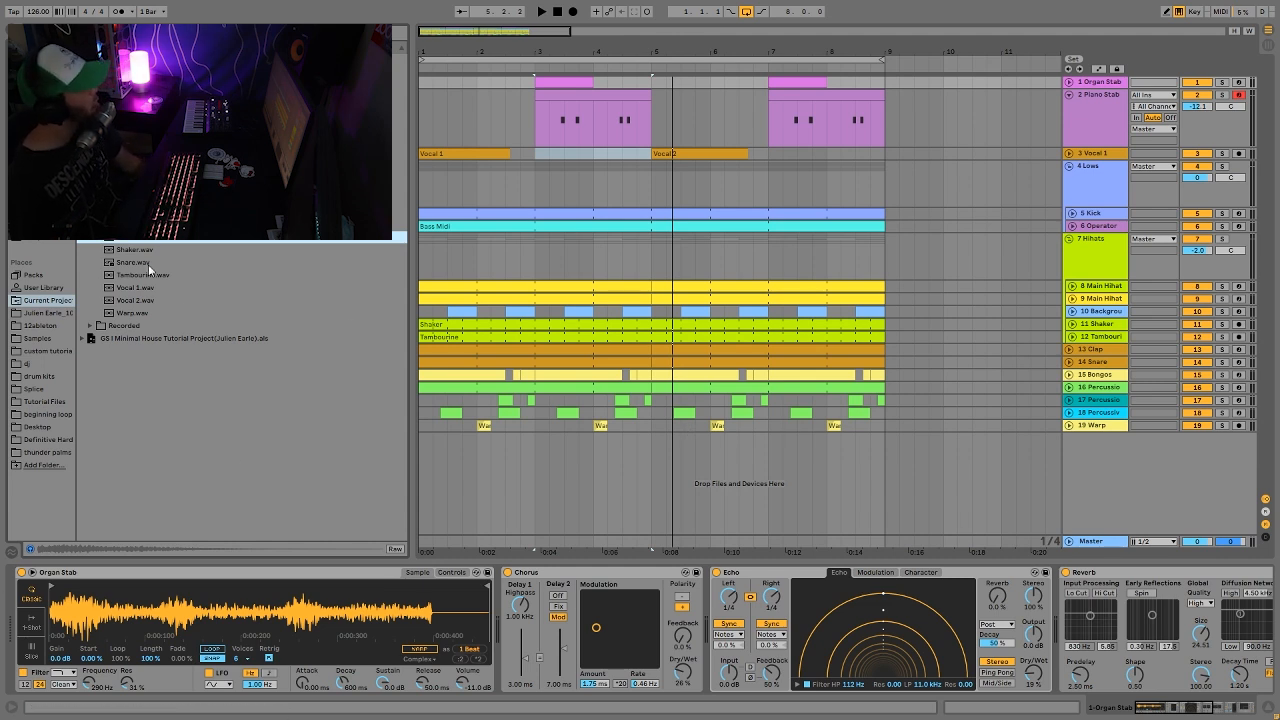
click(448, 574)
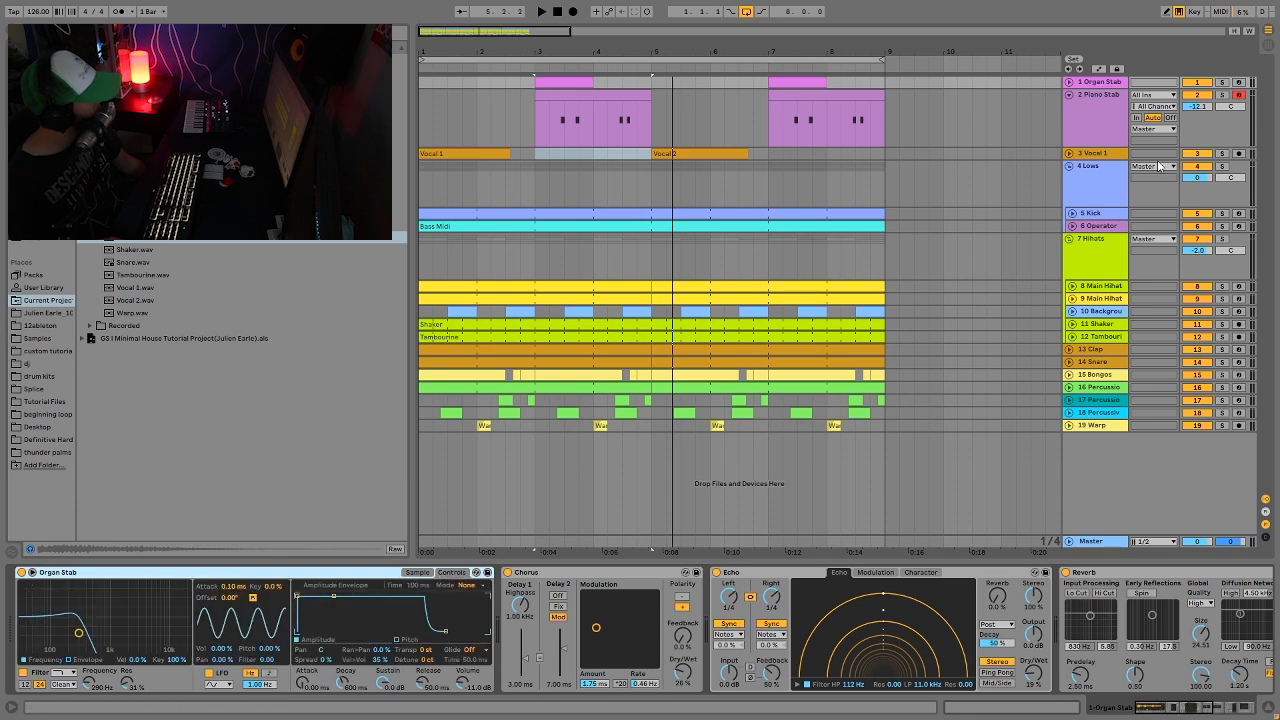
Show the sampler controls on the Piano Stab track and examine the filter envelopes of both the Piano Stab and Organ Stab.
click(1070, 119)
click(450, 572)
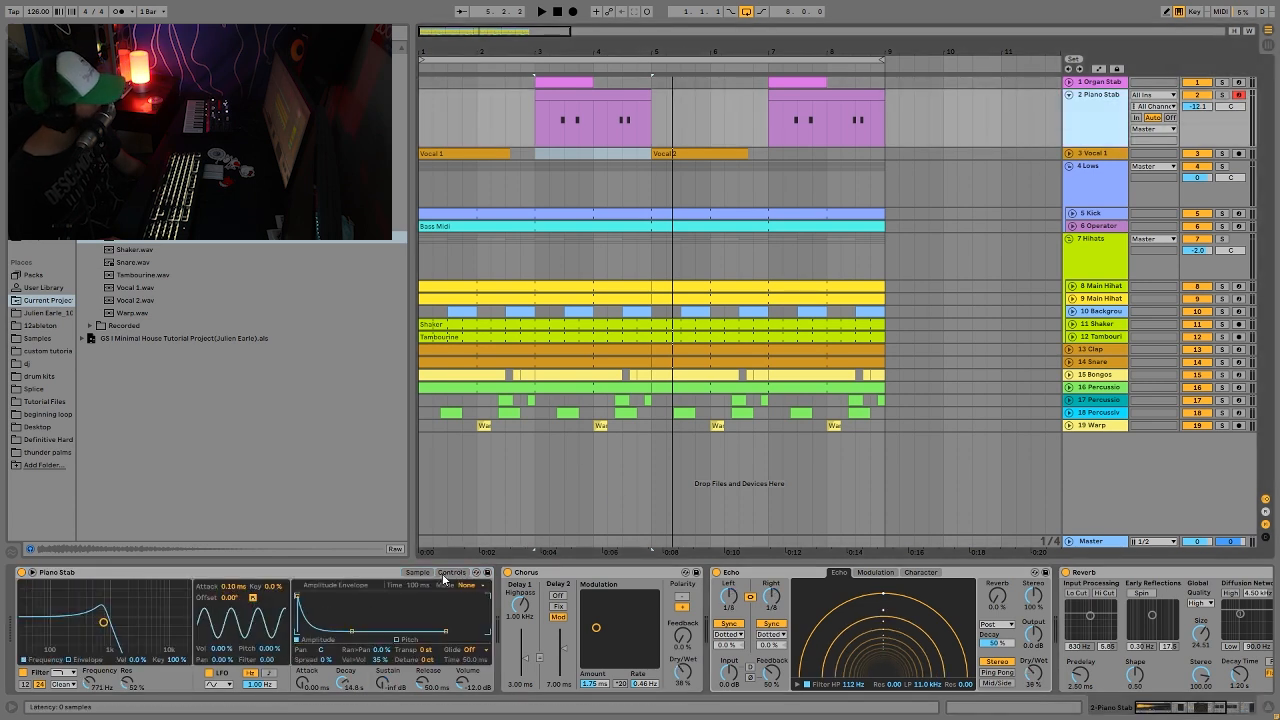
click(84, 661)
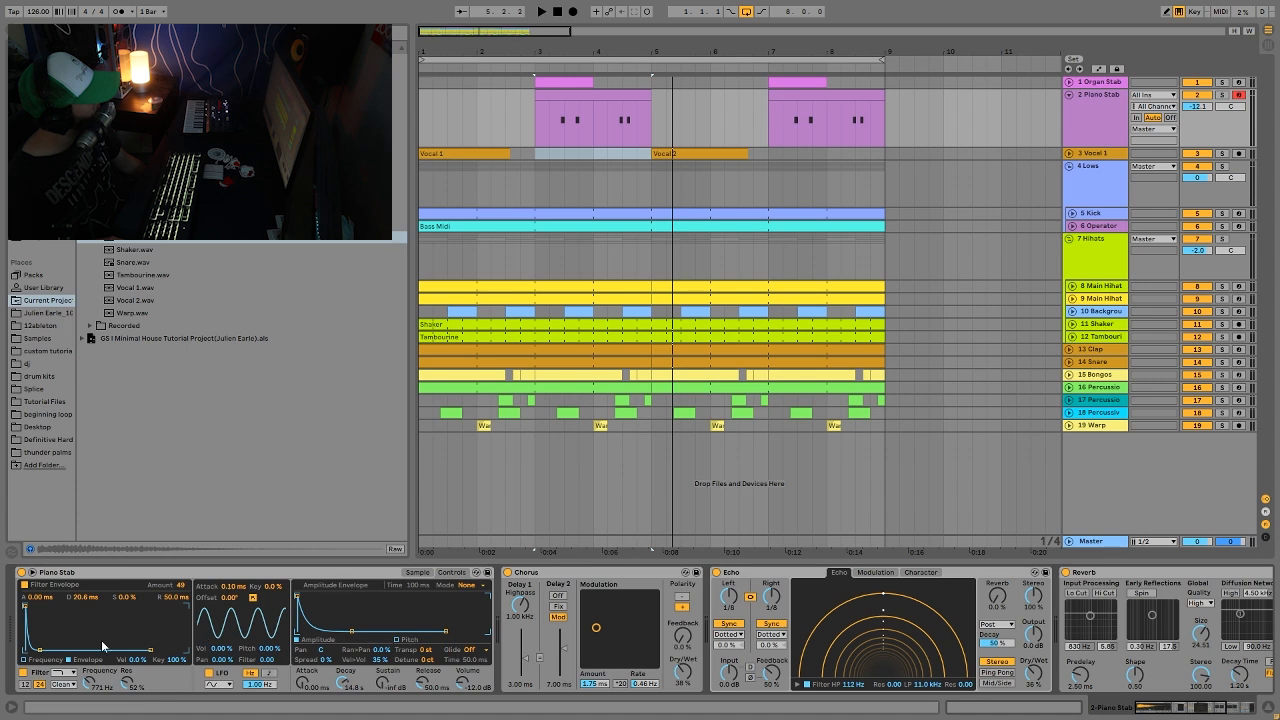
click(1097, 81)
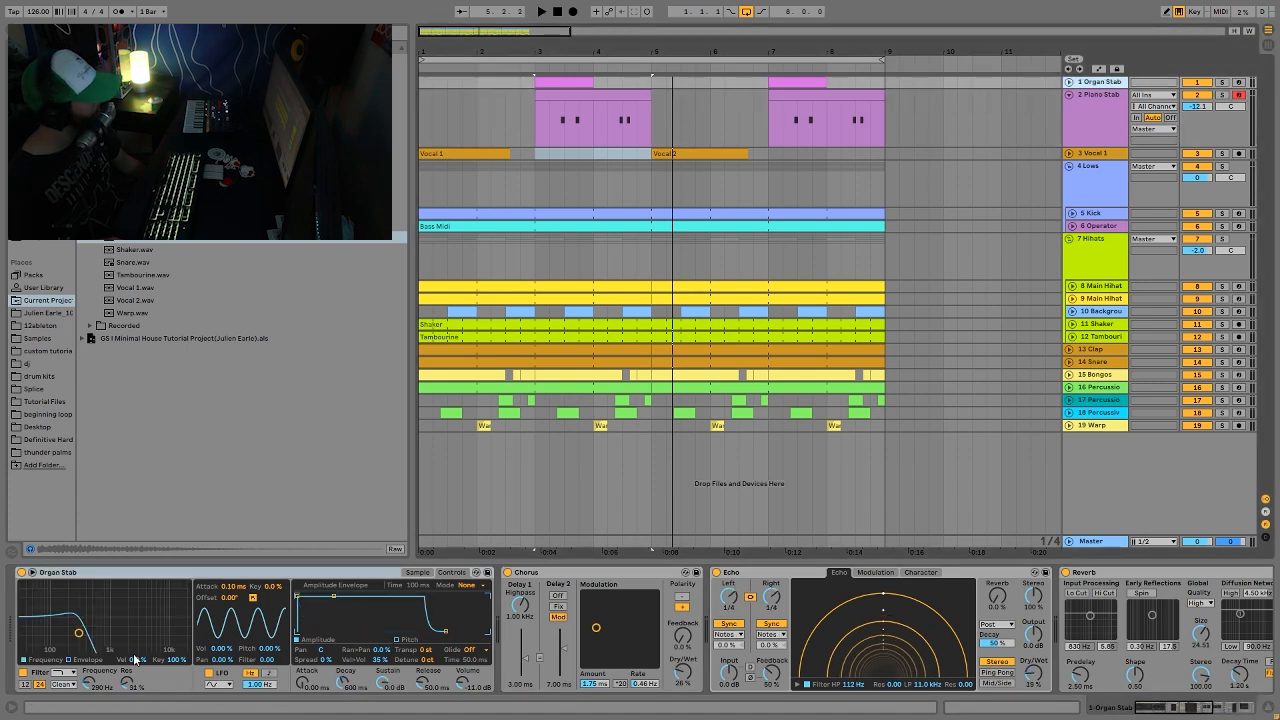
click(82, 661)
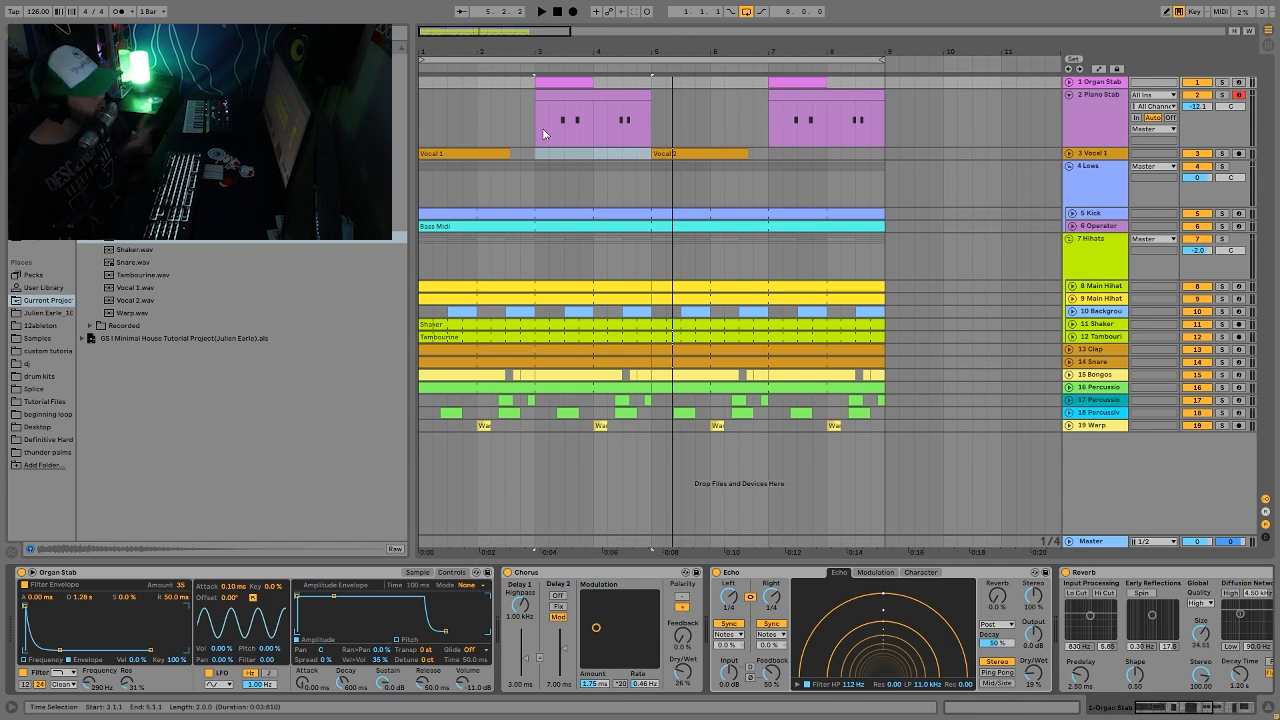
Select the first Piano Stab clip, solo the Organ Stab and Piano Stab tracks, and listen to them from bar 3.
click(563, 100)
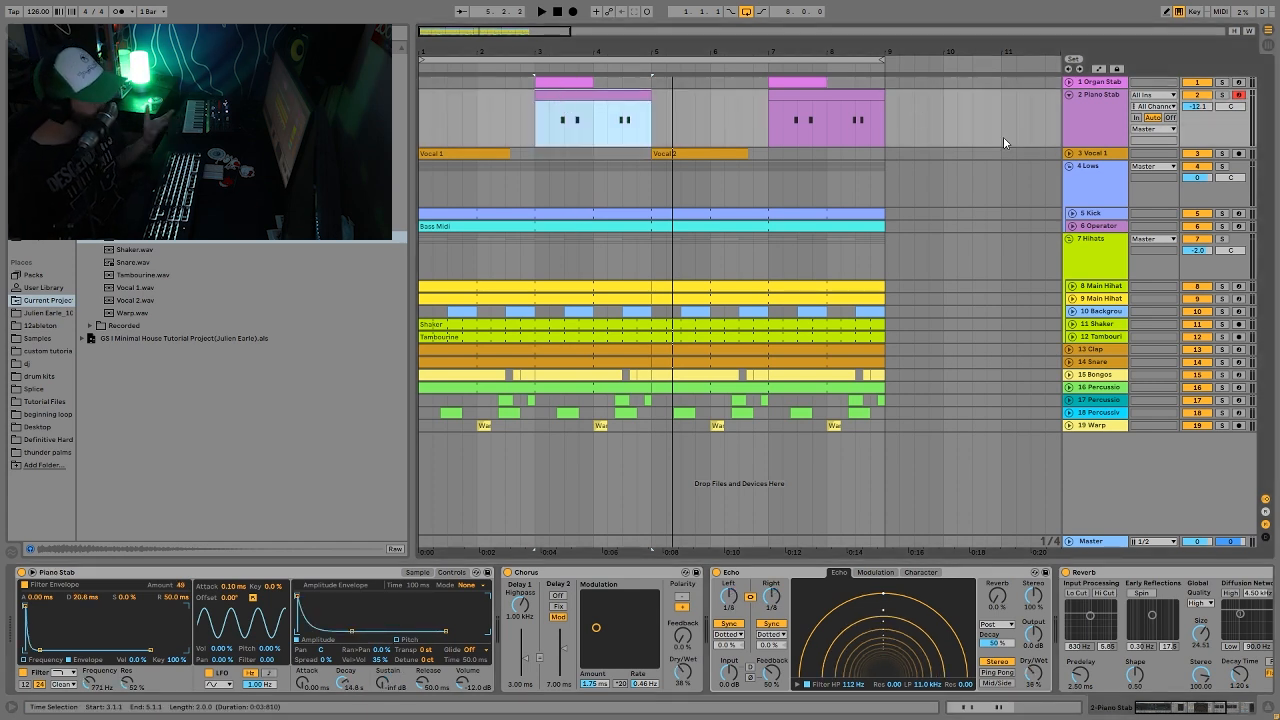
key(space)
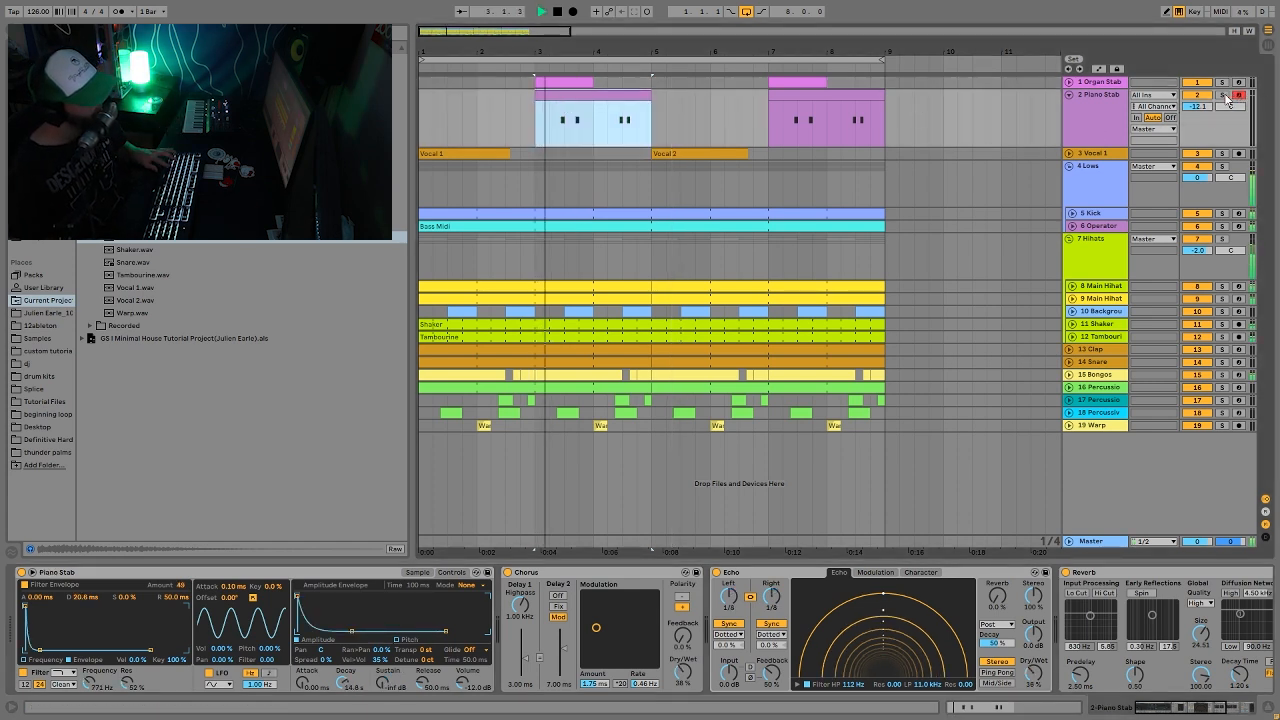
key(space)
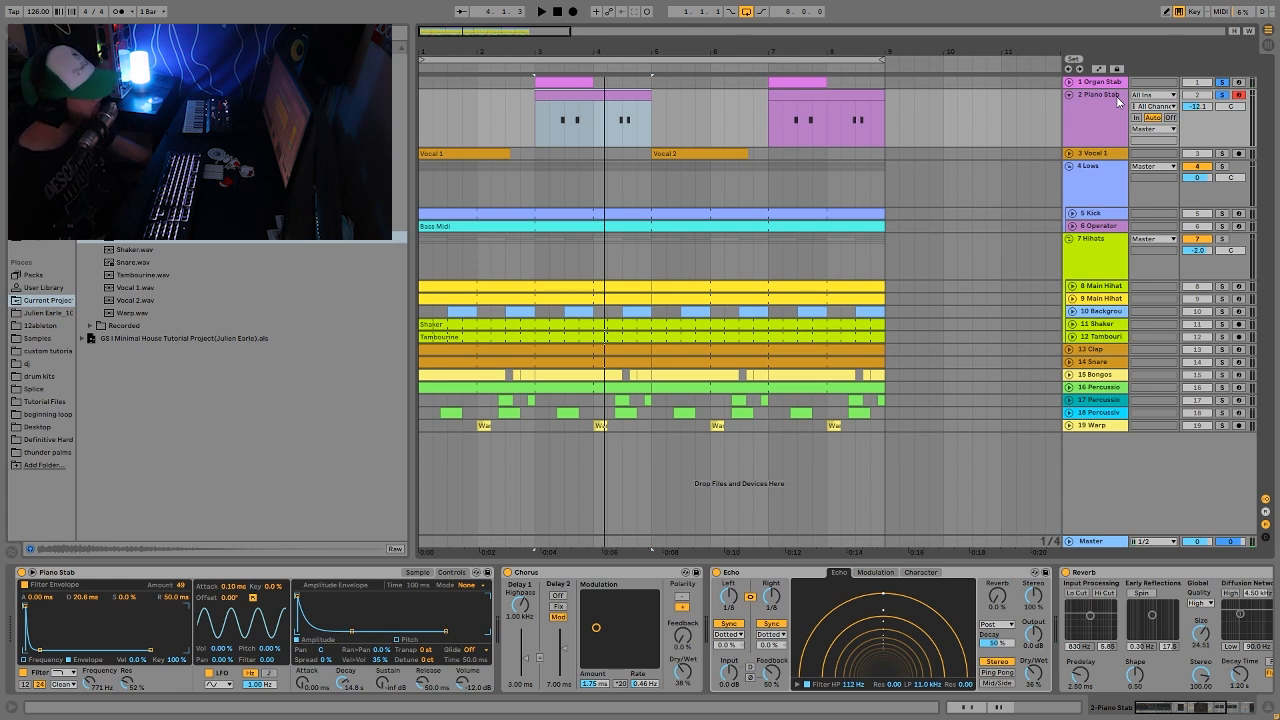
key(space)
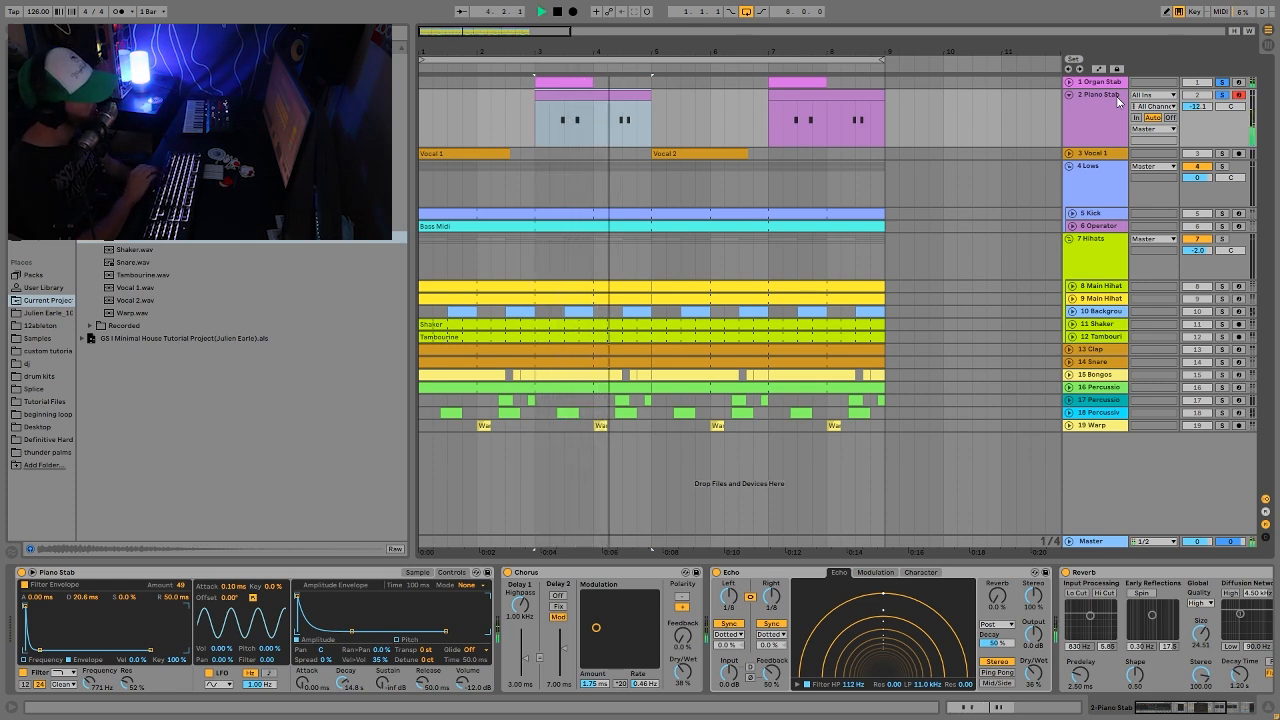
key(space)
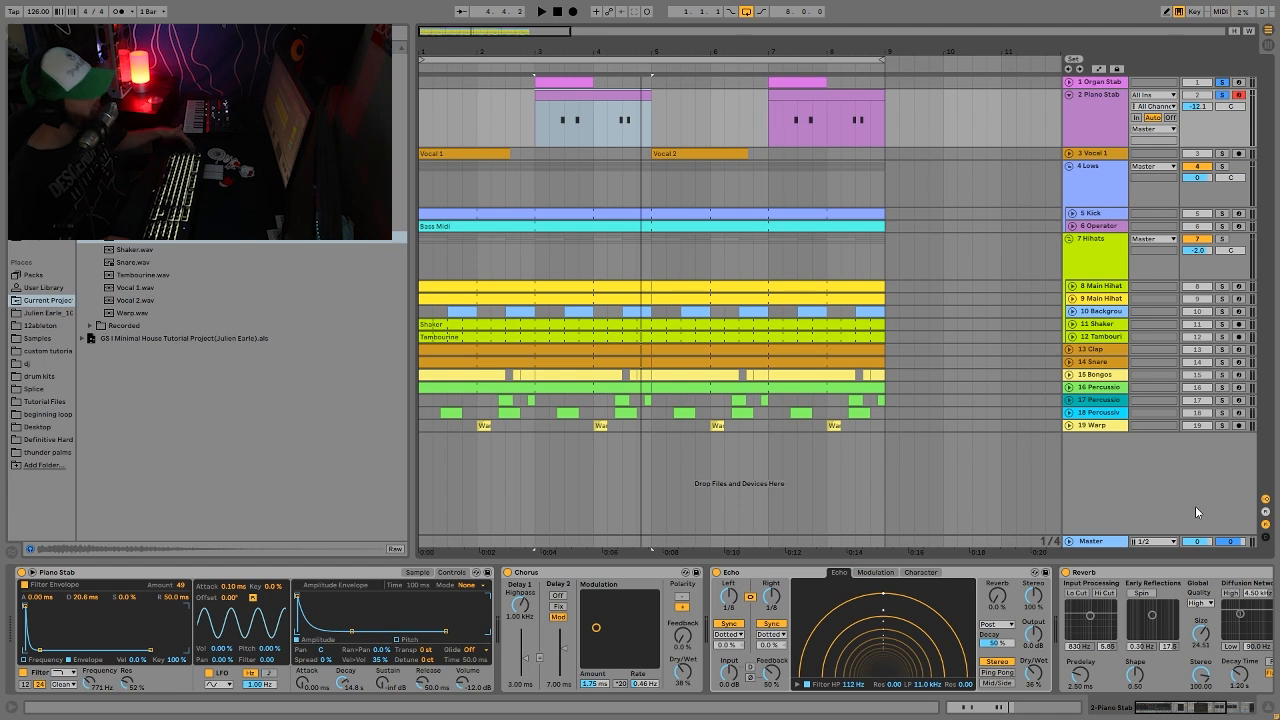
Play the soloed stabs and examine the Organ Stab's effects chain from Chorus through Auto Filter.
click(1082, 85)
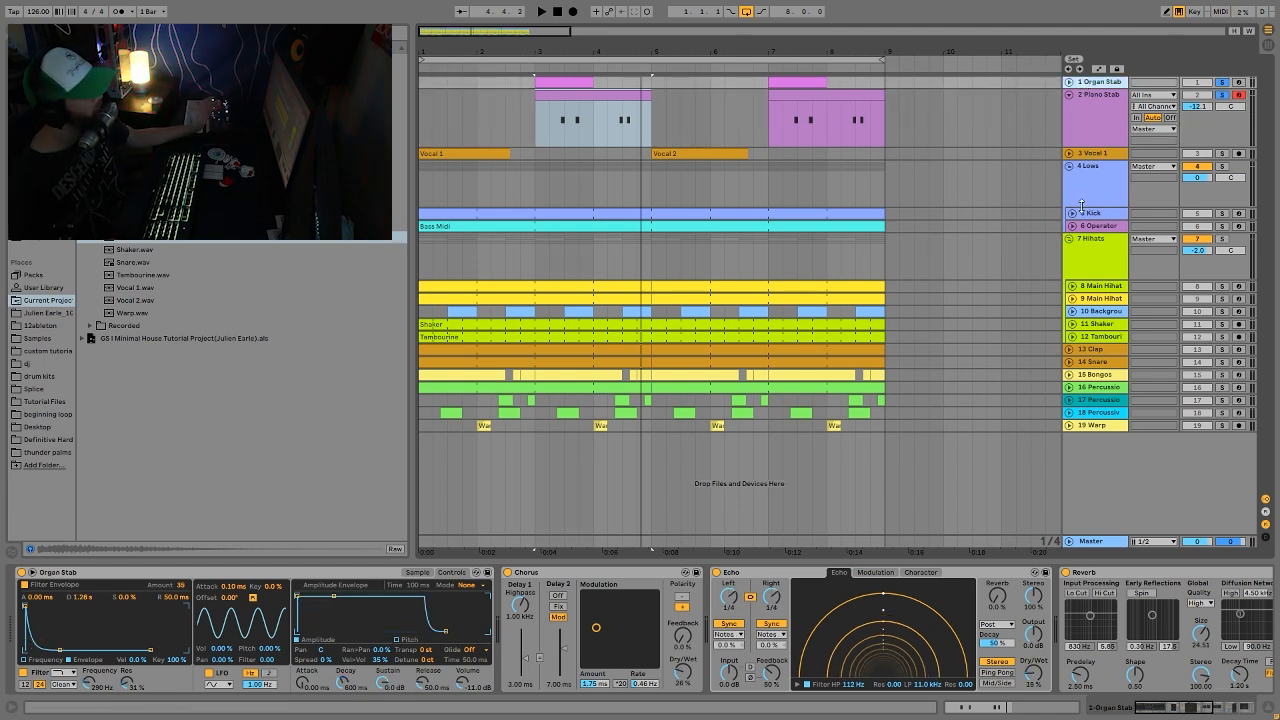
key(space)
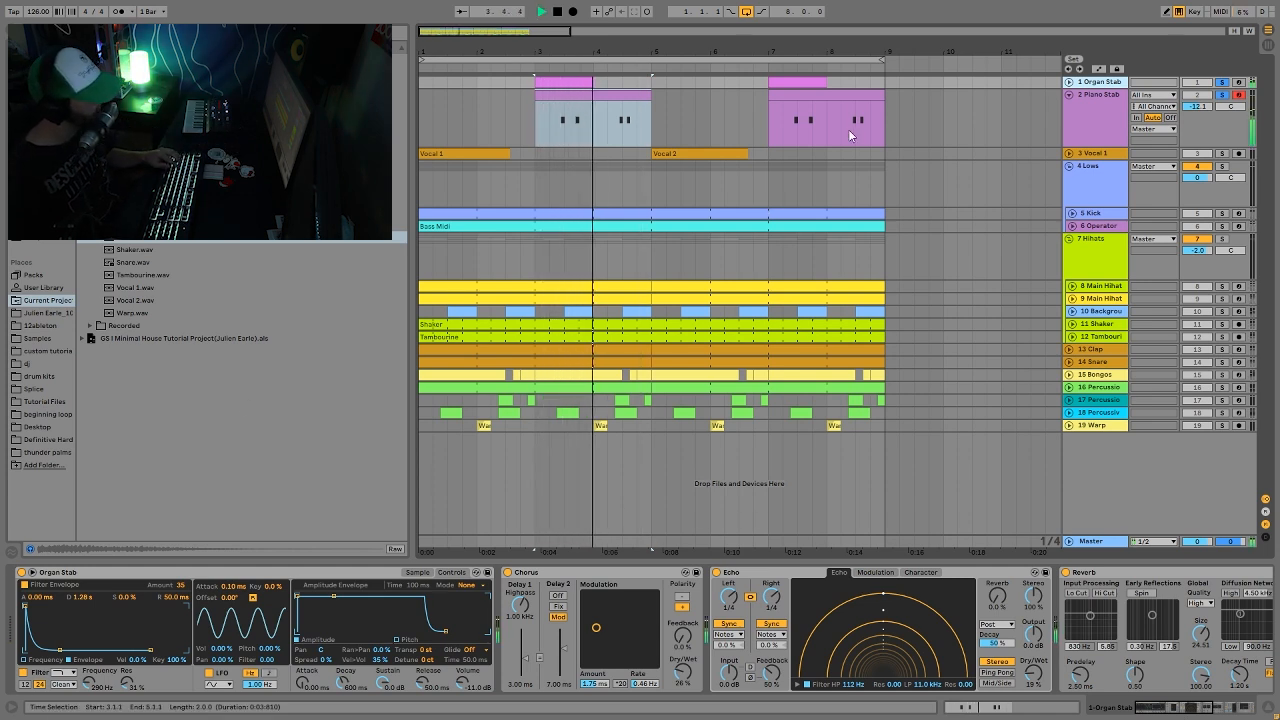
key(space)
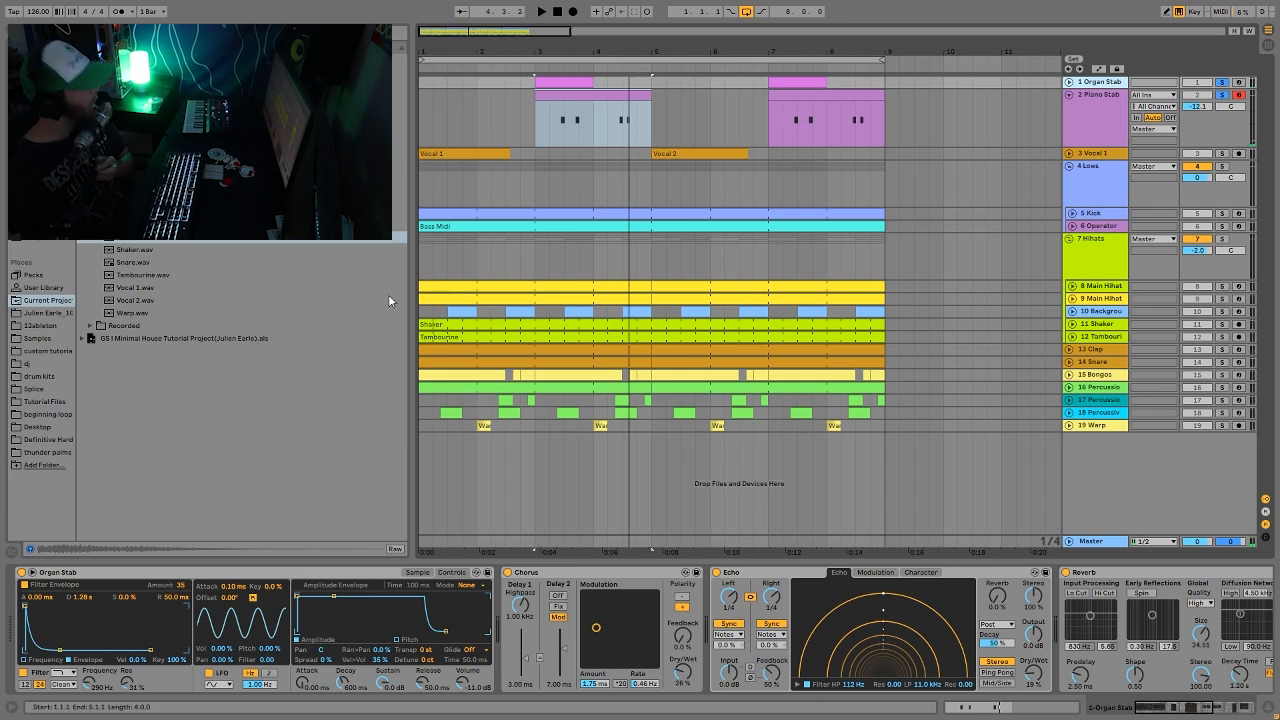
scroll(873, 610, right, 8)
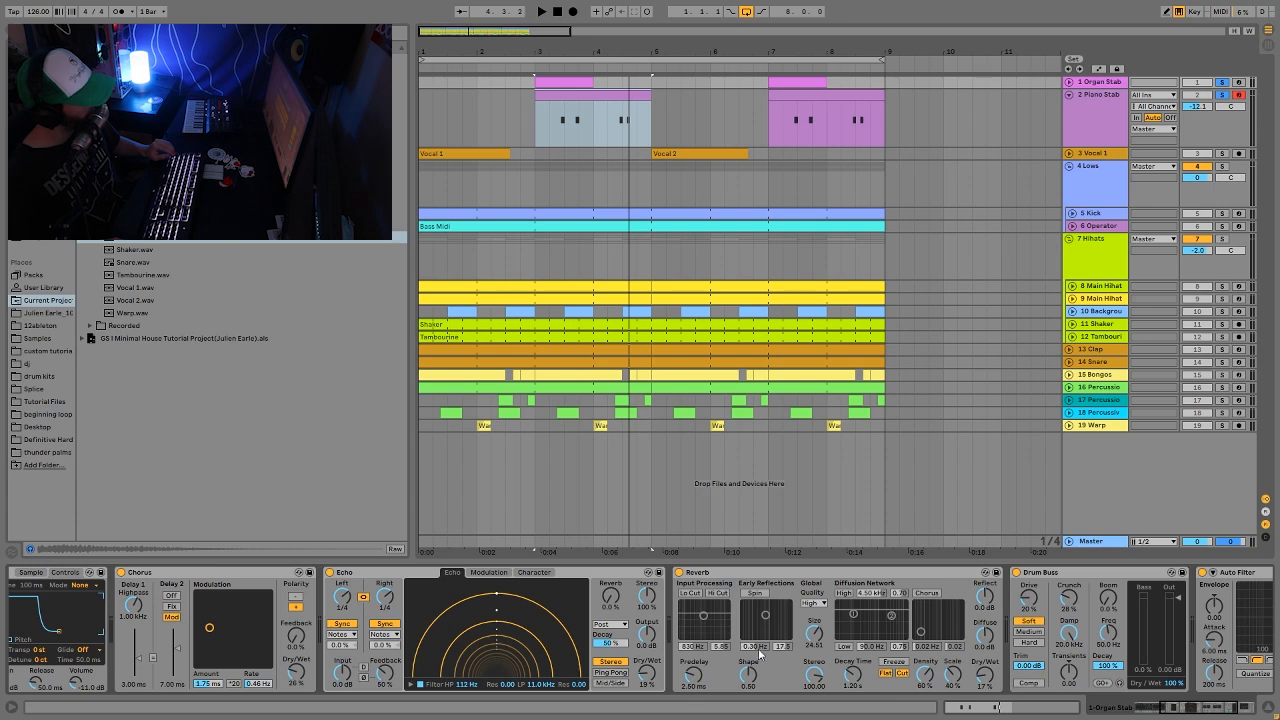
scroll(755, 652, right, 5)
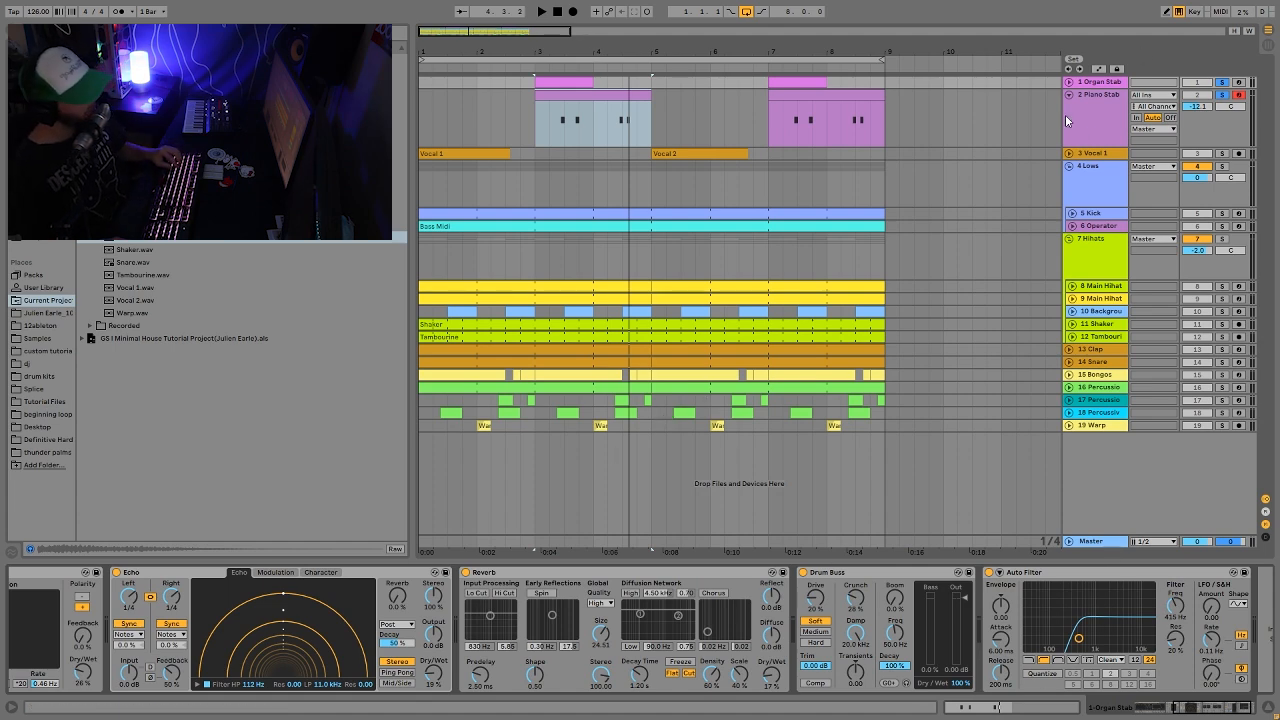
Examine the Piano Stab's effects chain through Drum Buss and listen to the soloed stabs.
click(1095, 135)
drag(1142, 708, 1180, 708)
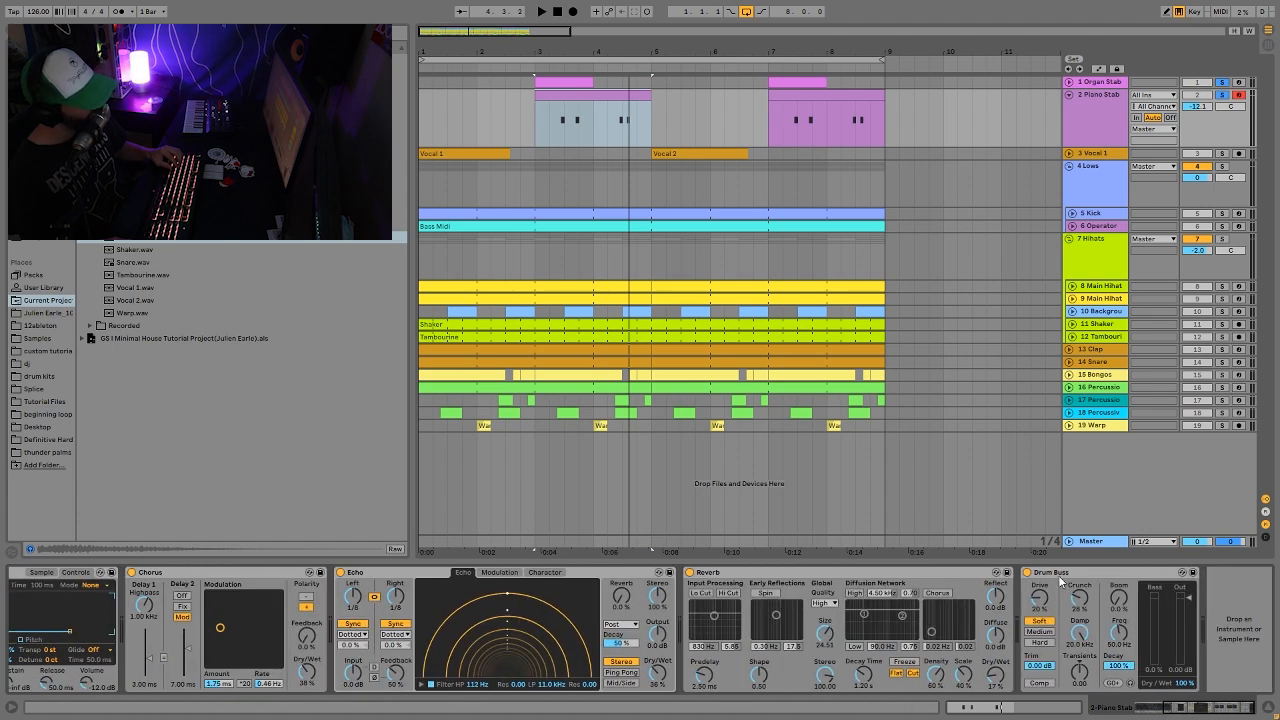
key(space)
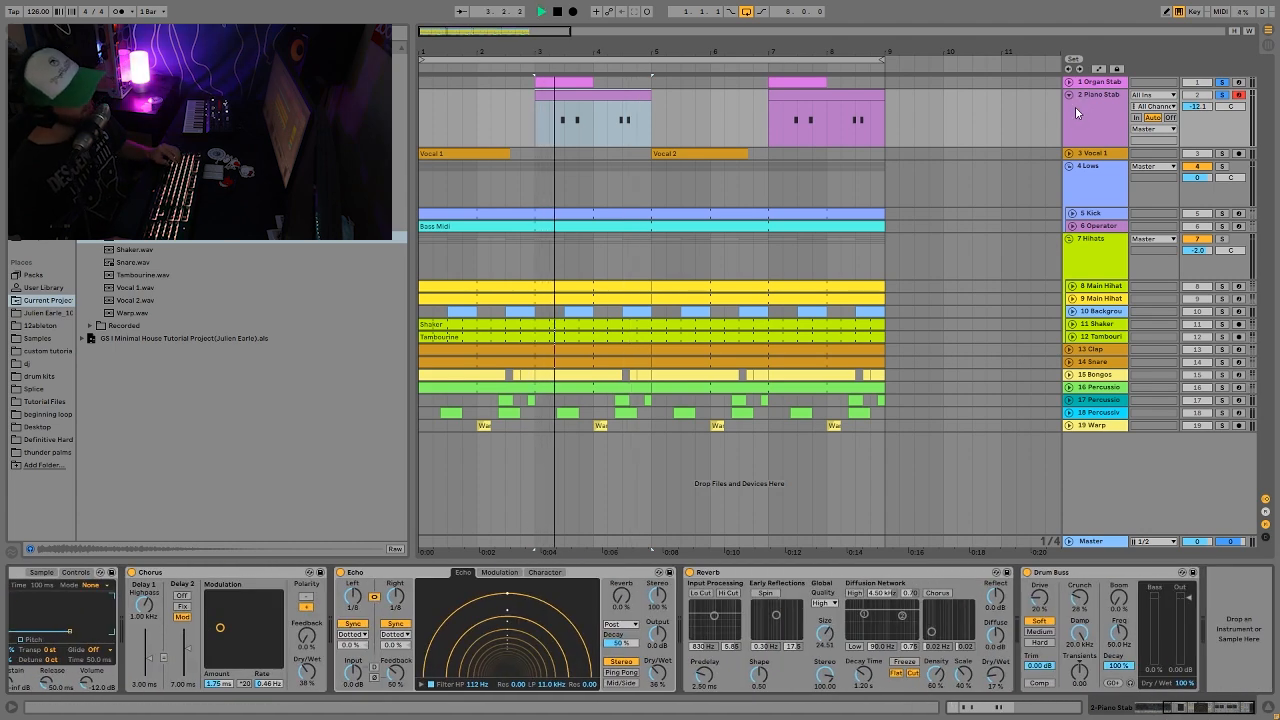
key(space)
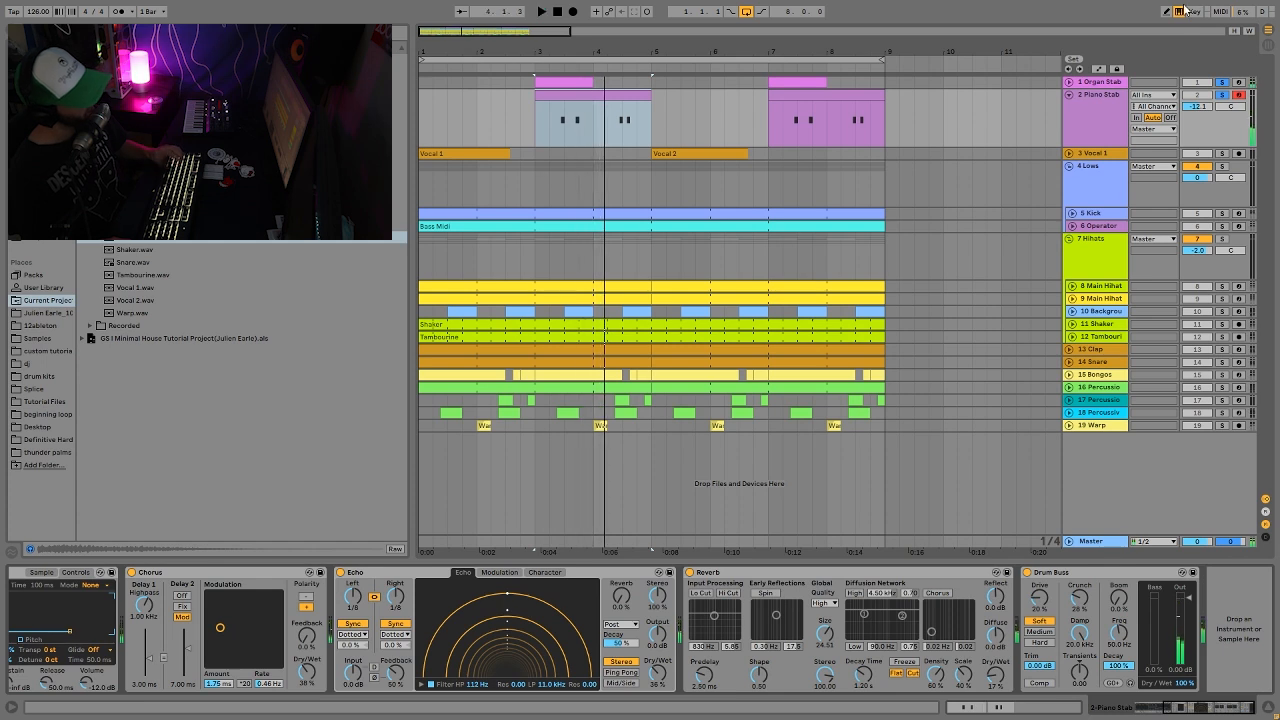
Solo and unfold the Vocal 1 track, and play its first clip with the track's effects chain displayed.
click(1221, 153)
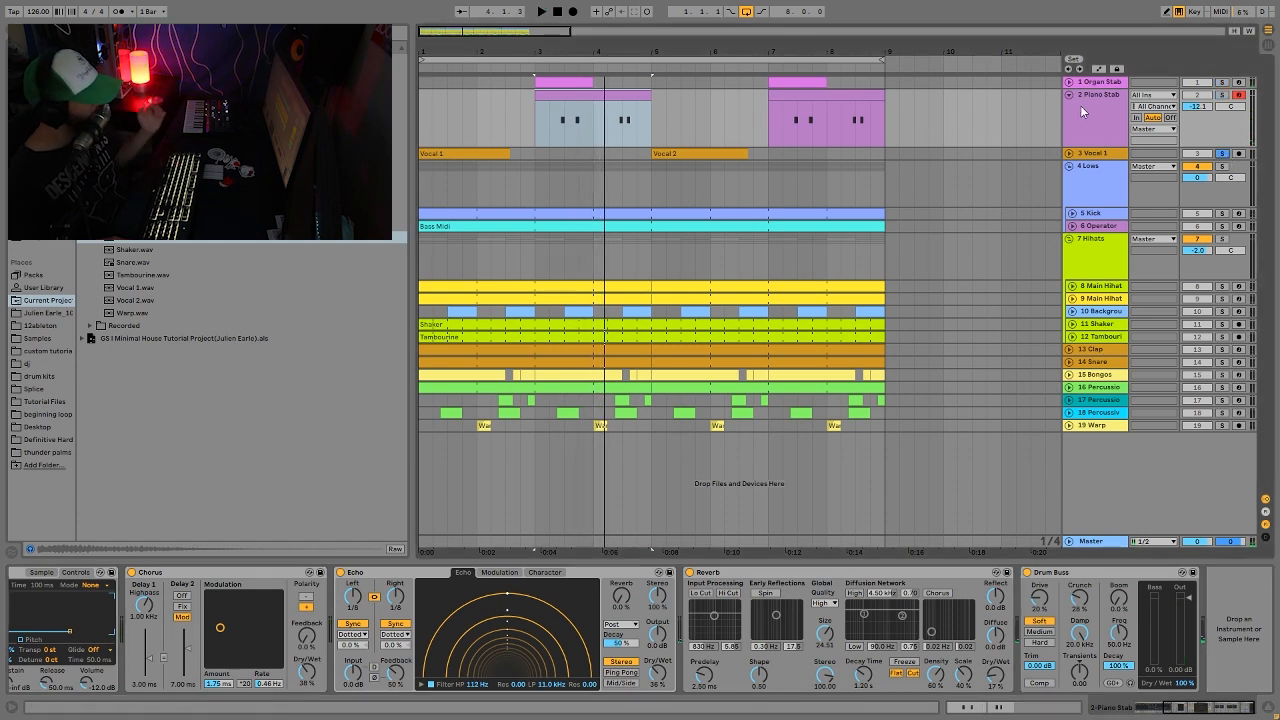
click(1068, 152)
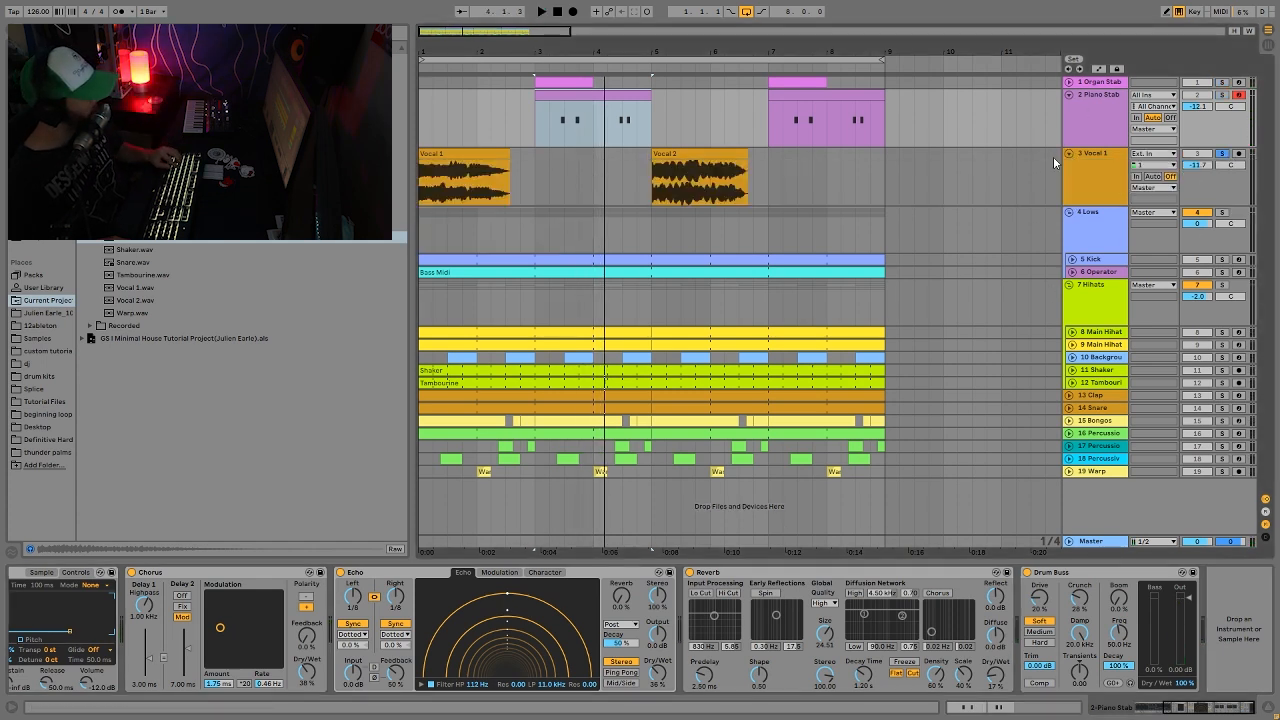
click(494, 153)
key(space)
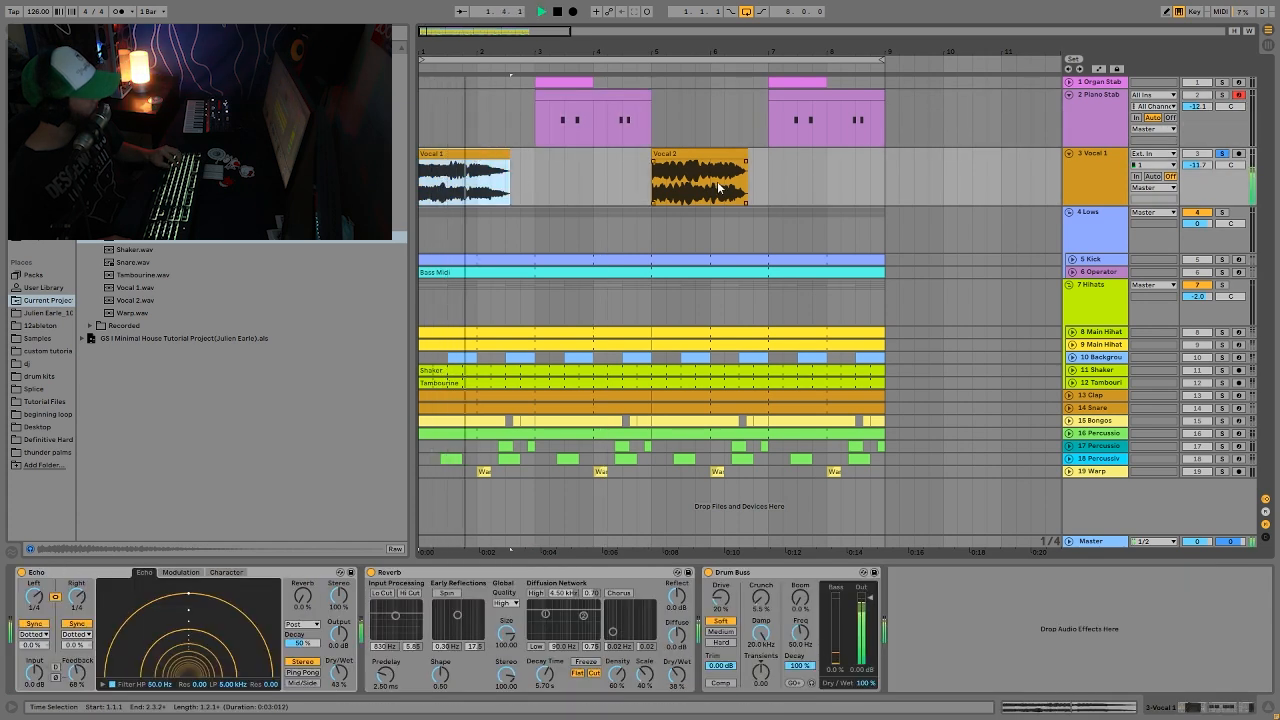
Select the Vocal 2 clip on the soloed vocal track and listen to it with its effects chain.
click(677, 155)
click(677, 155)
key(space)
key(space)
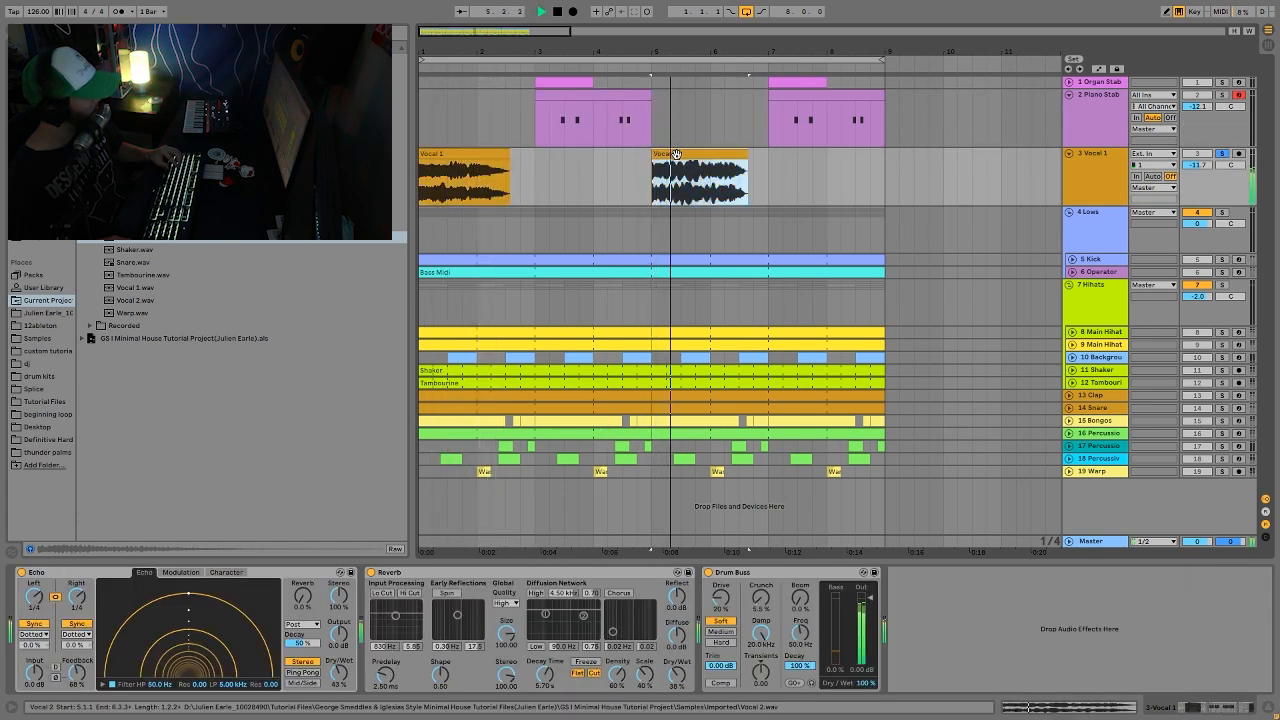
key(space)
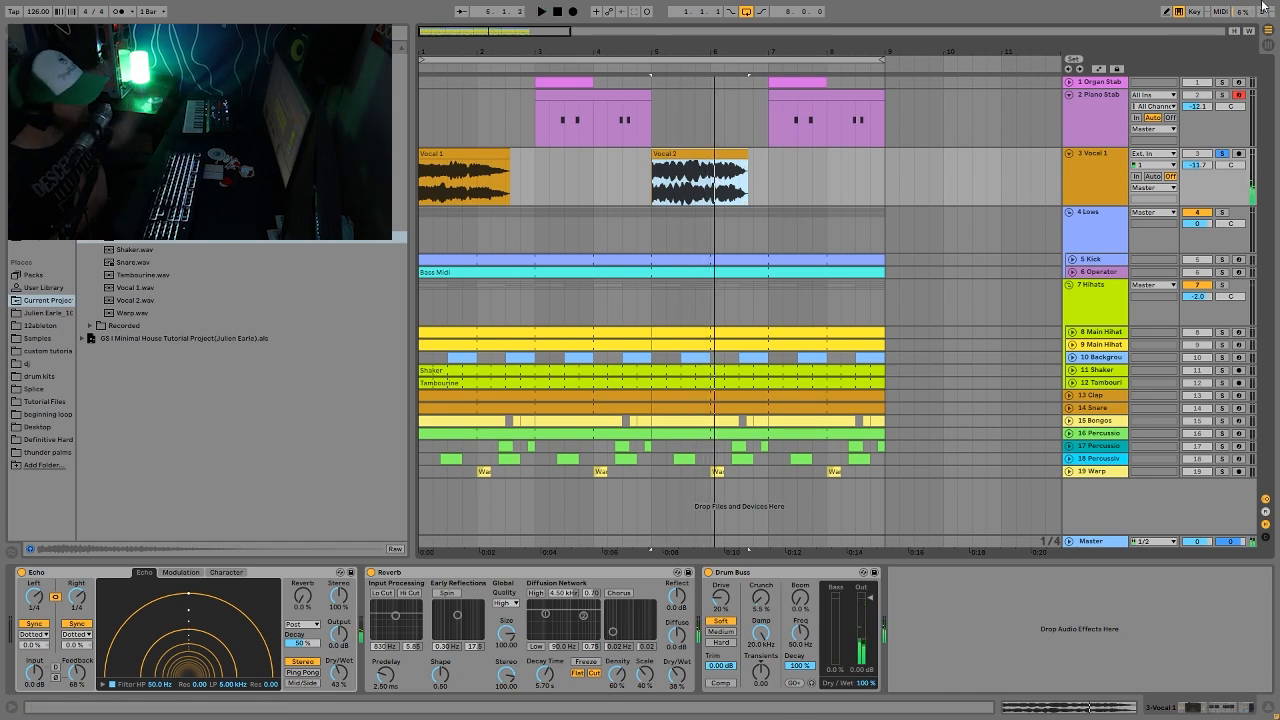
key(space)
key(space)
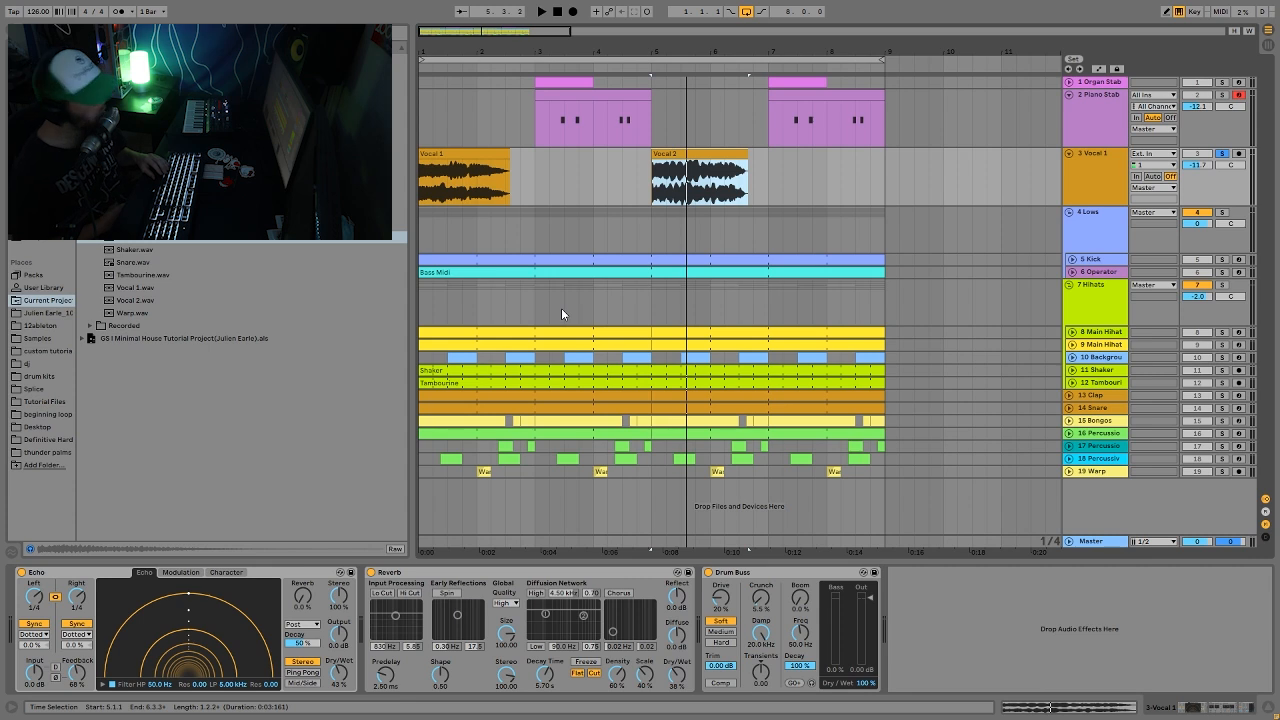
Play the soloed vocal track again and select the Vocal 1 clip to hear it from bar 1.
key(space)
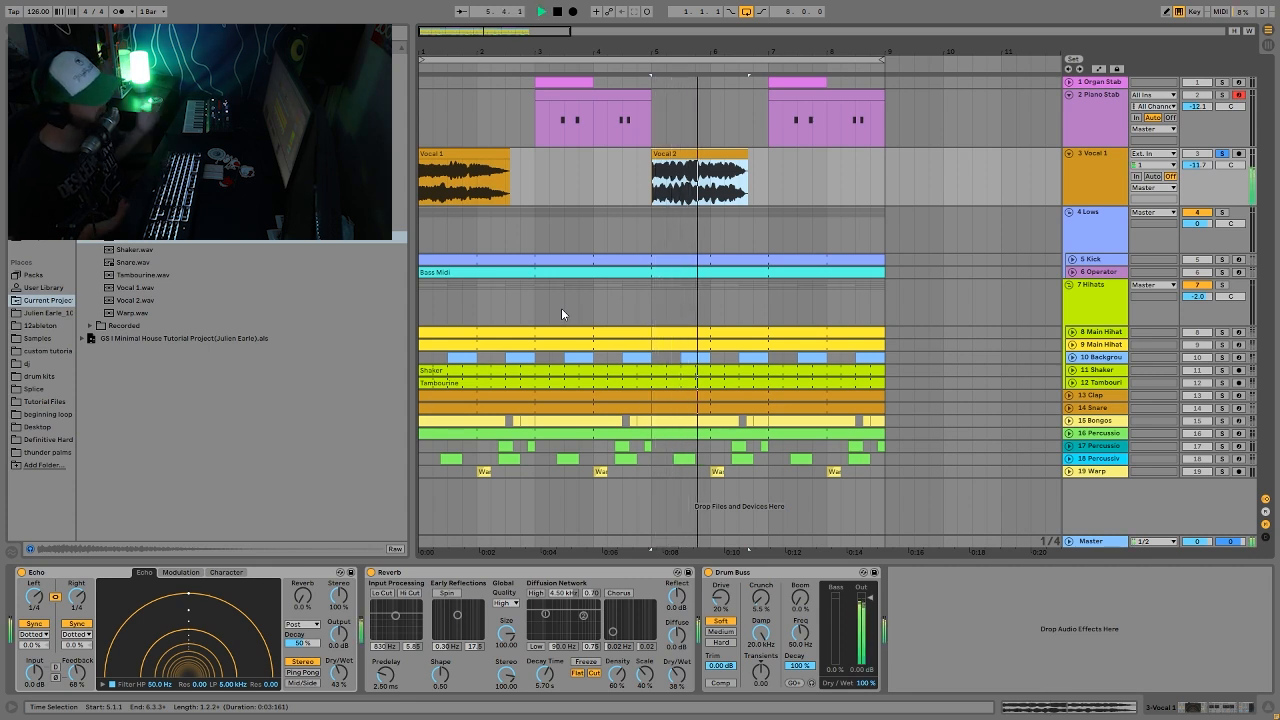
click(454, 156)
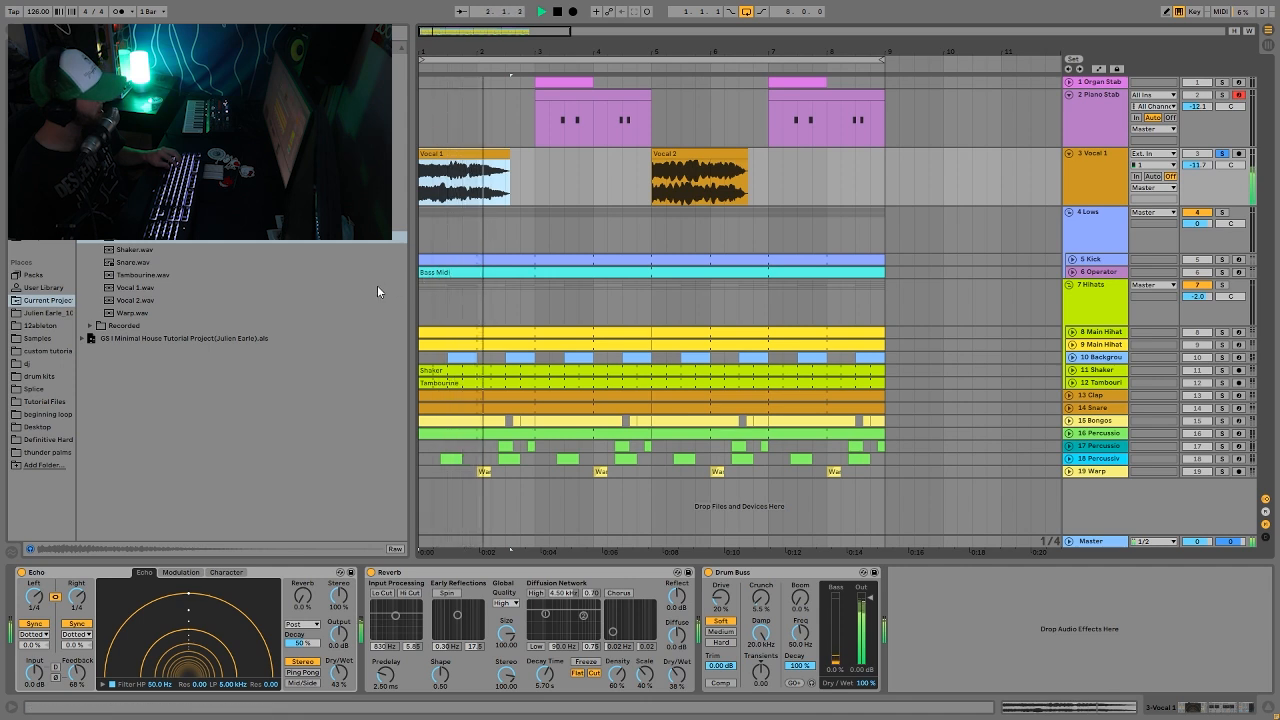
key(space)
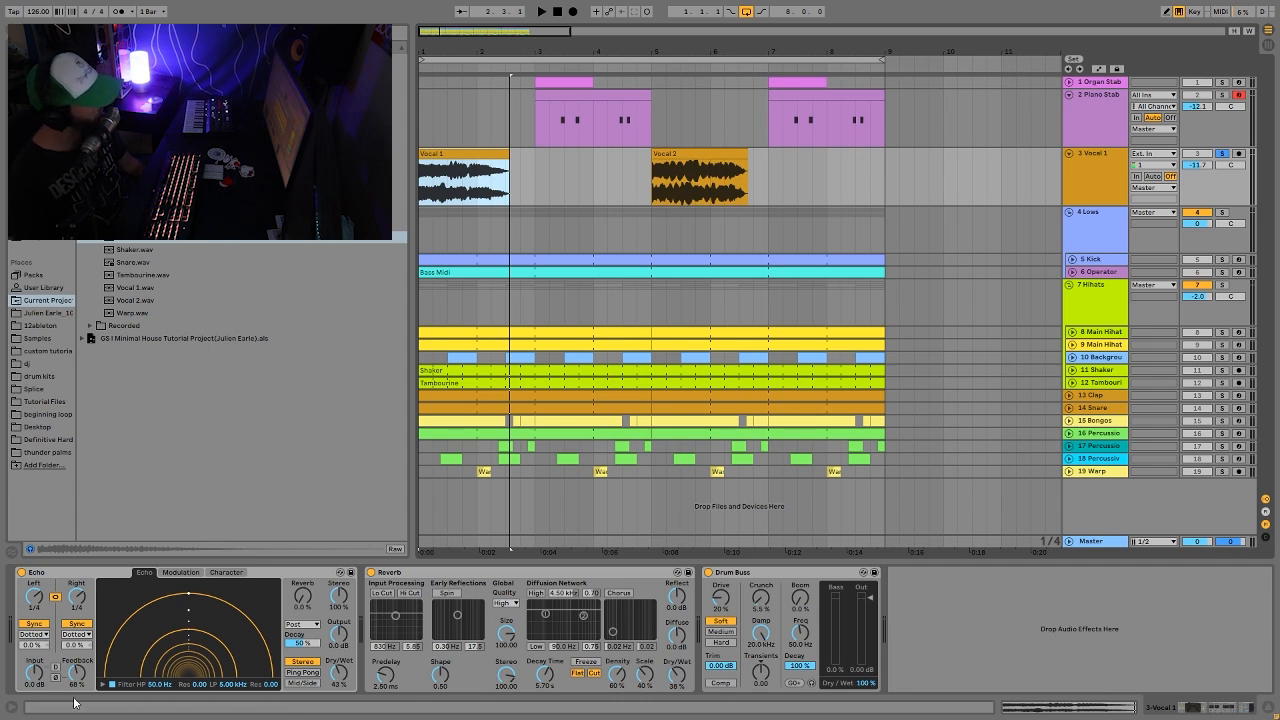
Unsolo the Vocal 1 track and listen to the vocals within the full loop from bar 1.
click(1221, 154)
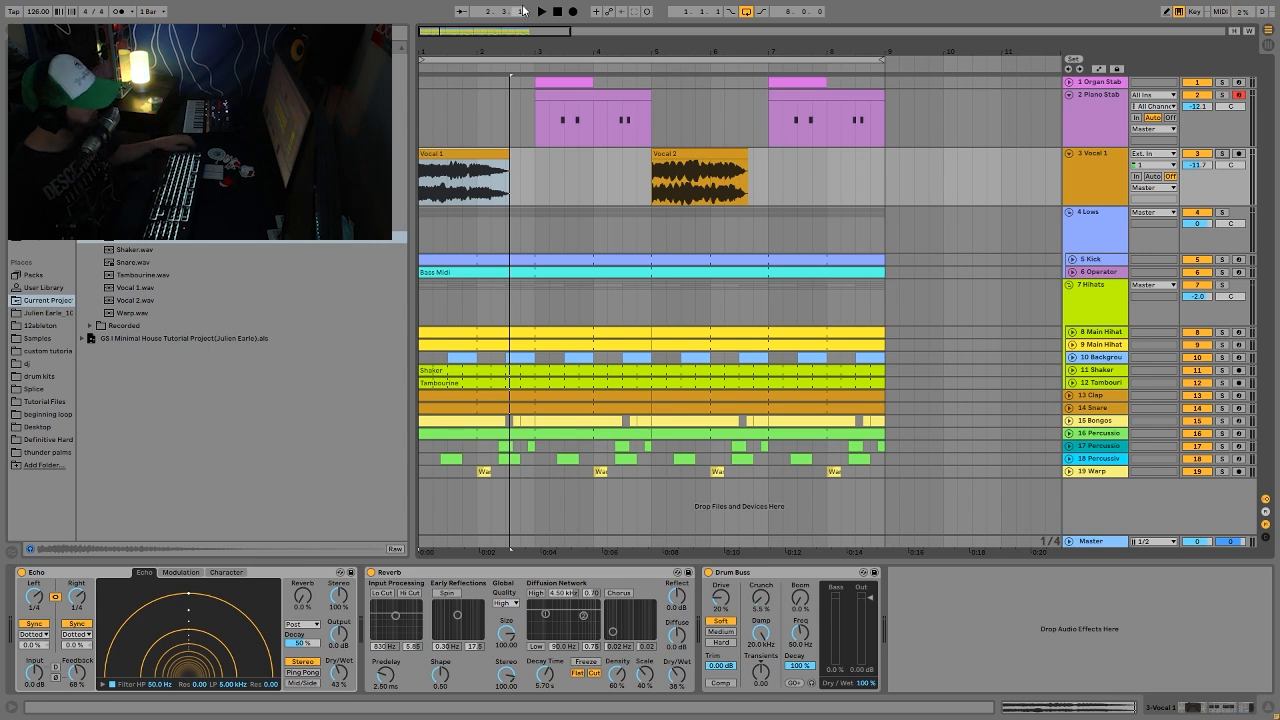
key(space)
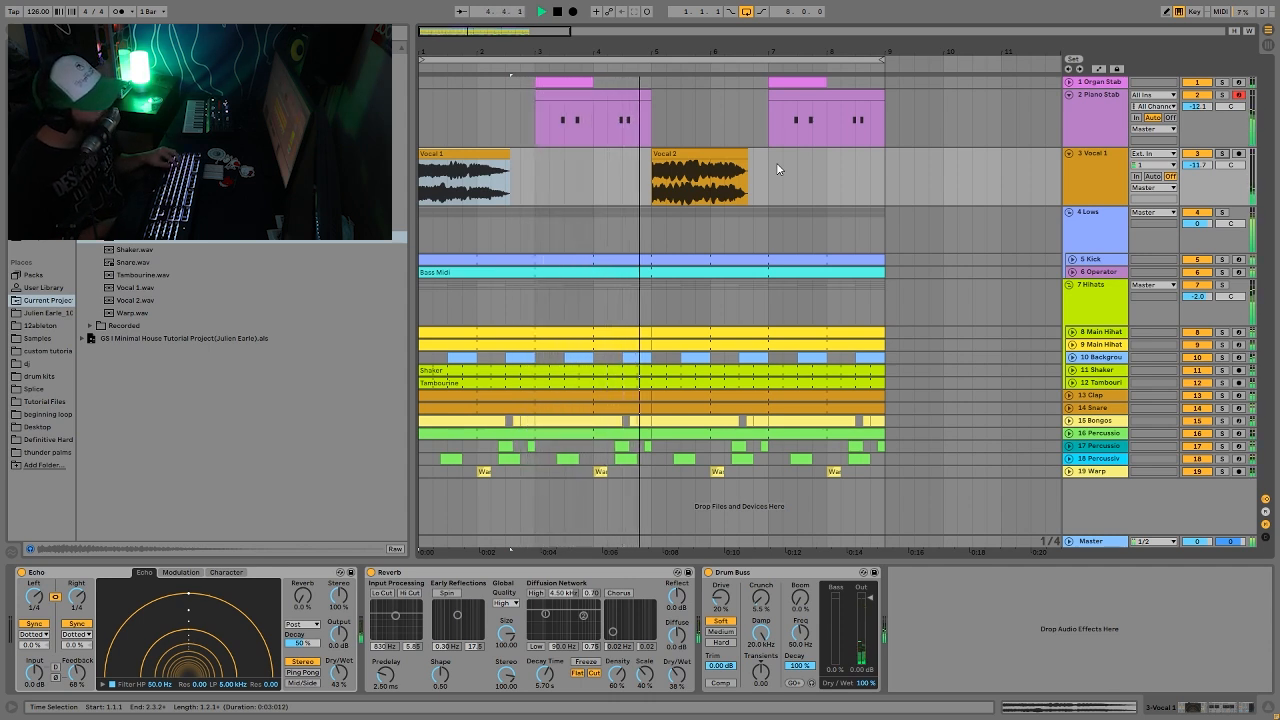
key(space)
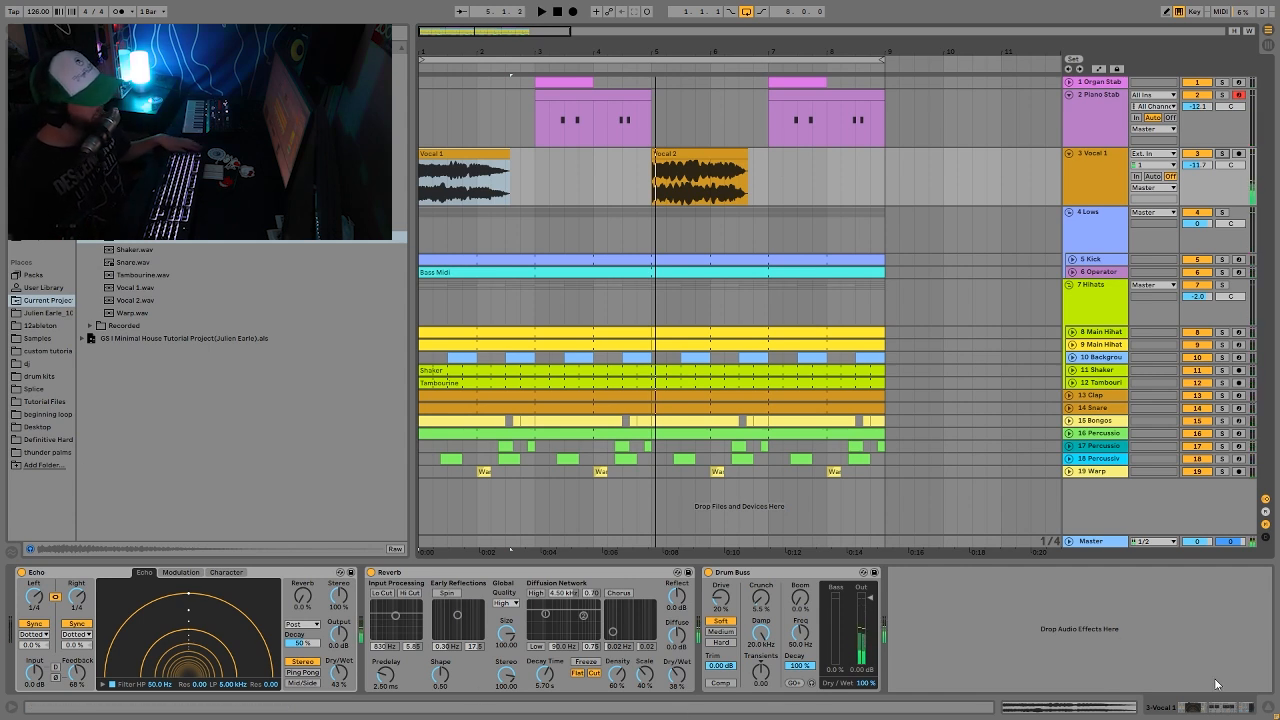
key(space)
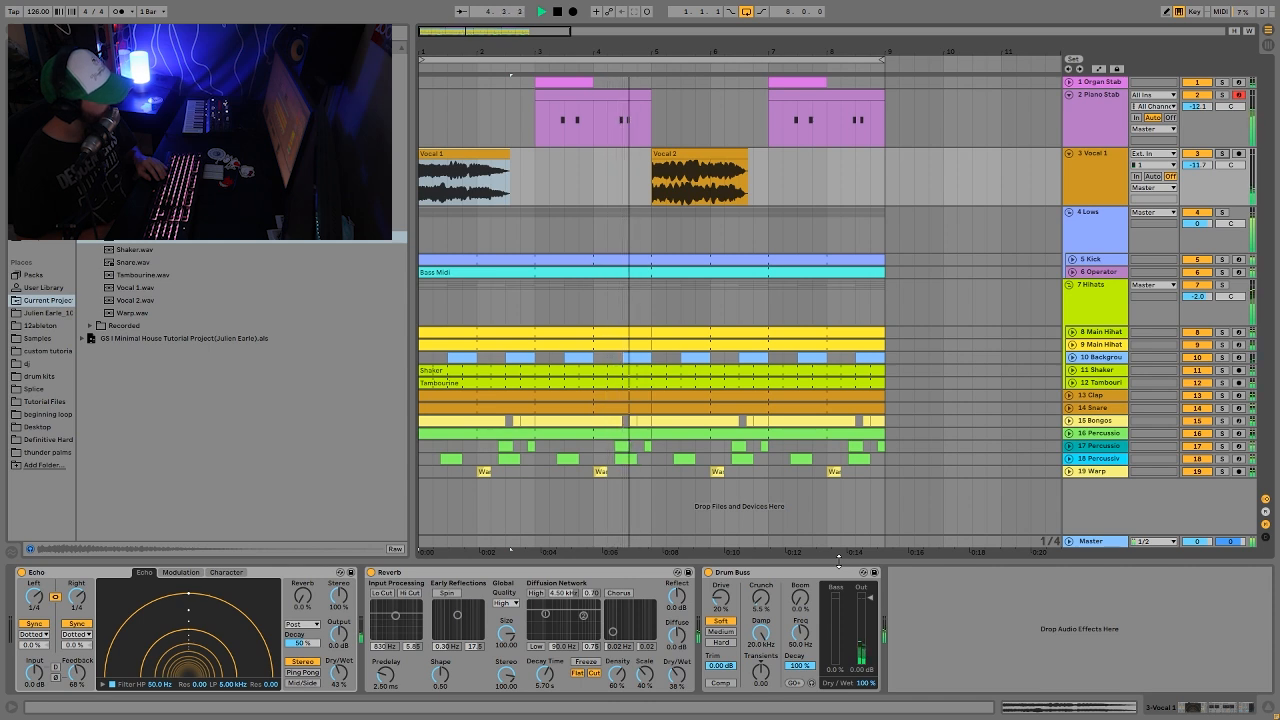
key(space)
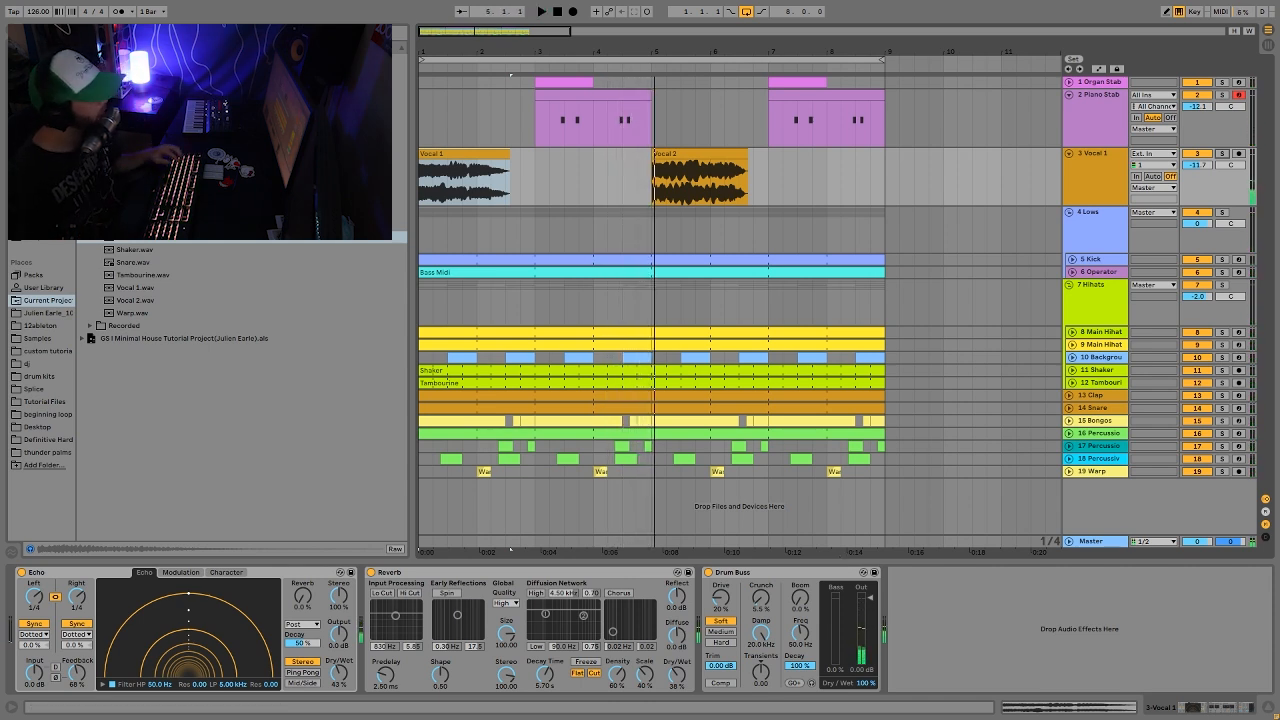
Solo and unfold the Kick track, and listen to it with its whole sample waveform displayed.
click(1221, 259)
key(space)
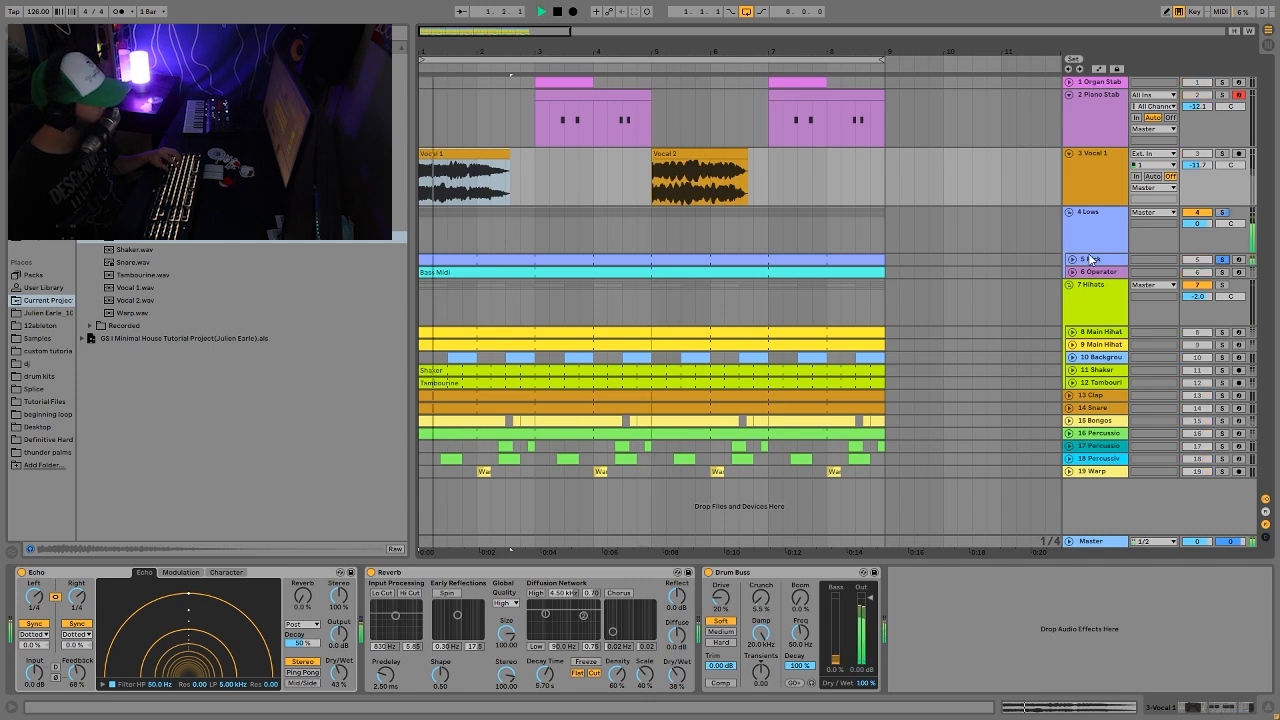
click(1070, 262)
click(1071, 261)
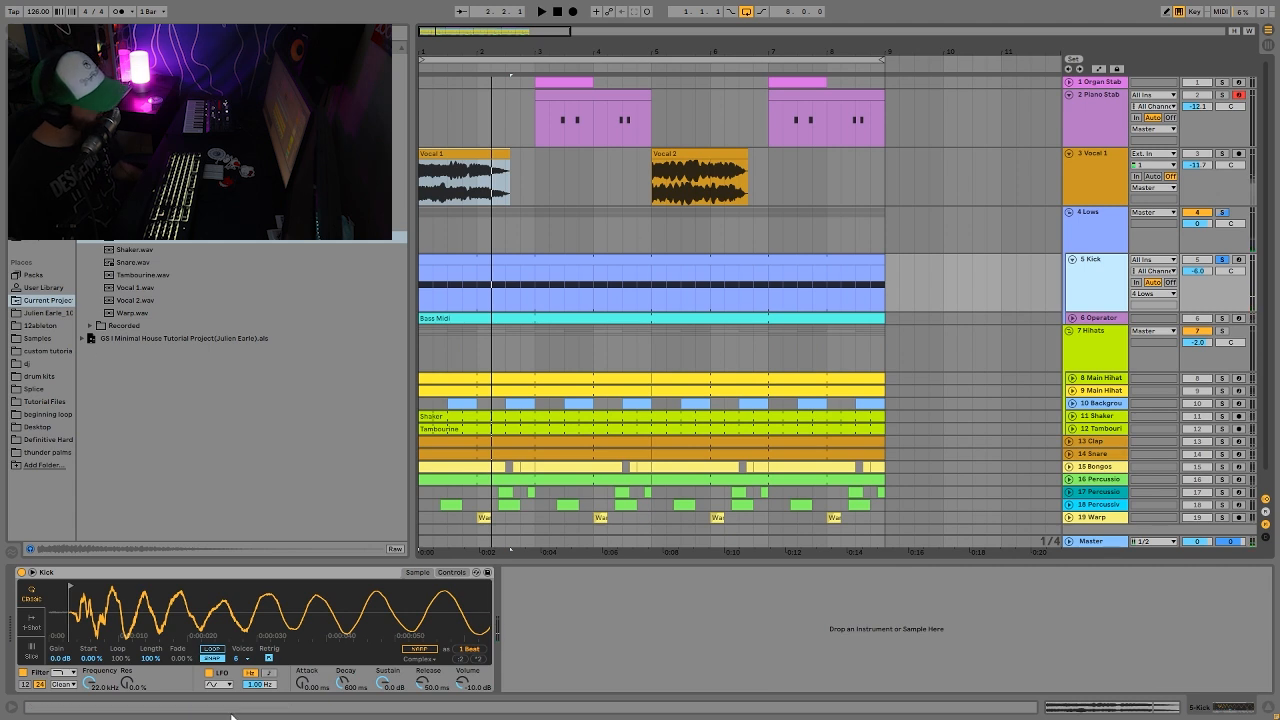
drag(127, 603, 122, 550)
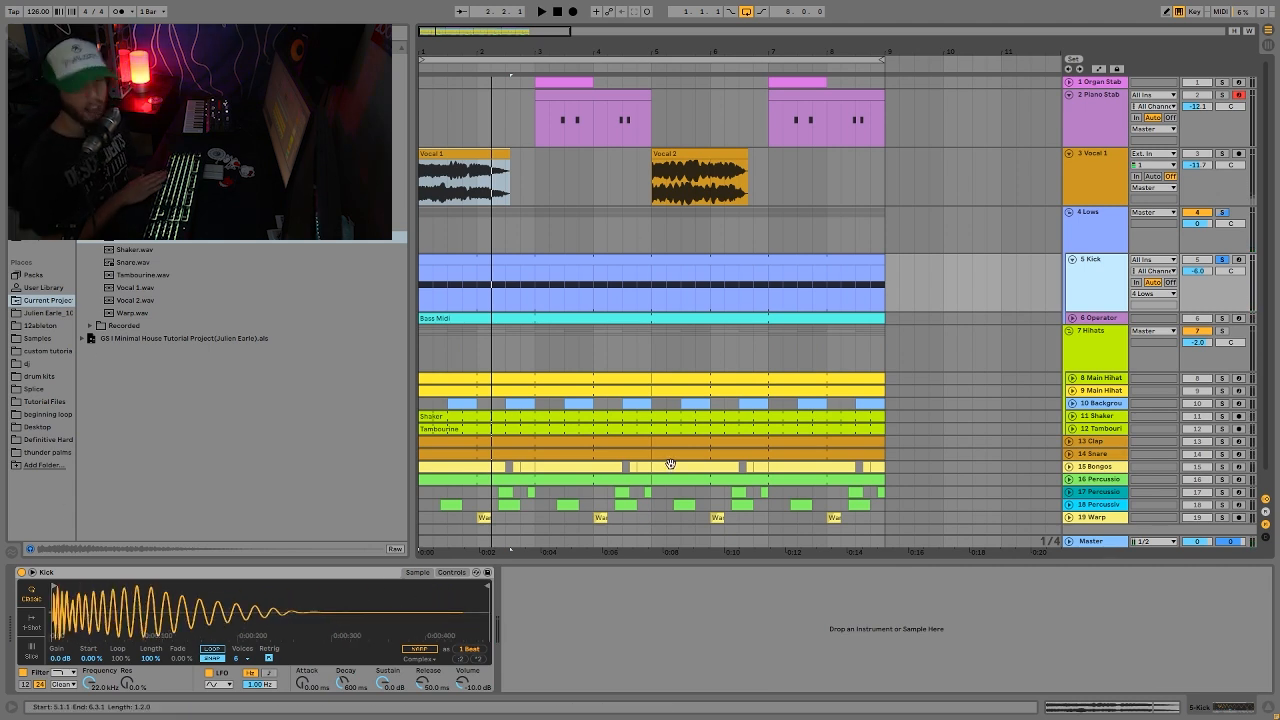
key(space)
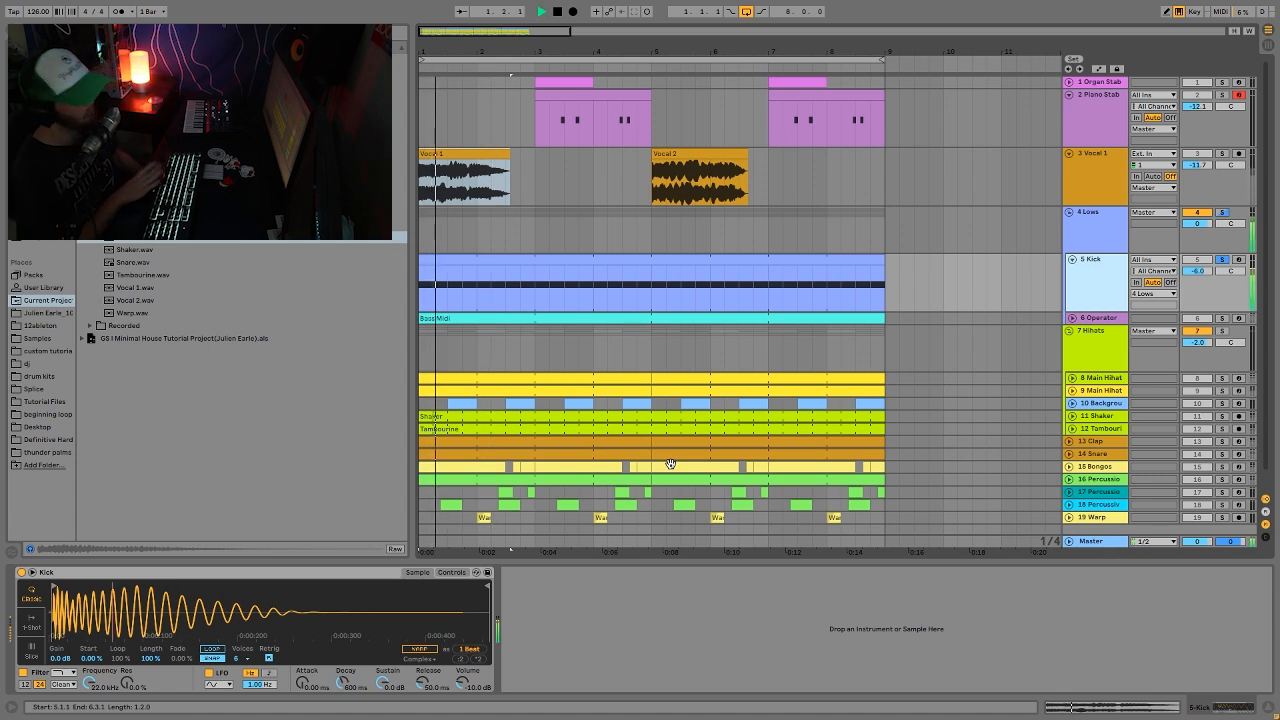
key(space)
Unsolo the Kick track and listen to the full loop with the eight bars filling the arrangement width.
click(1222, 260)
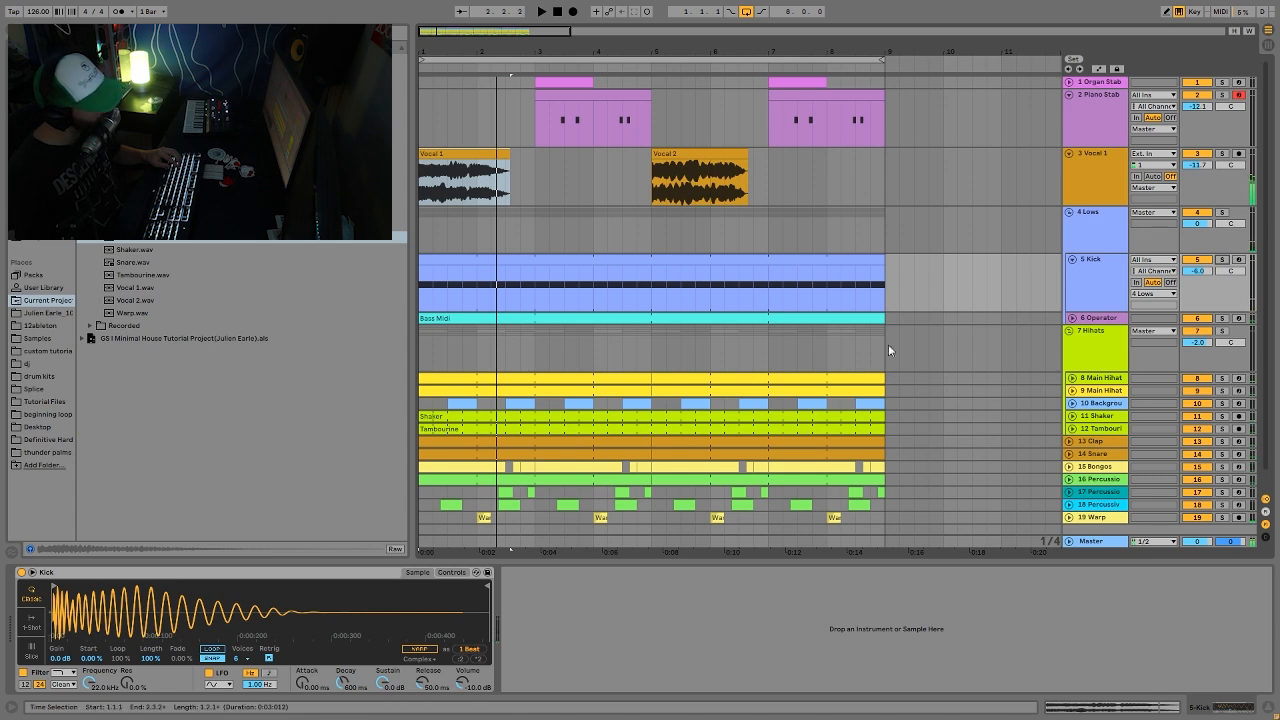
scroll(1120, 300, down, 1)
key(space)
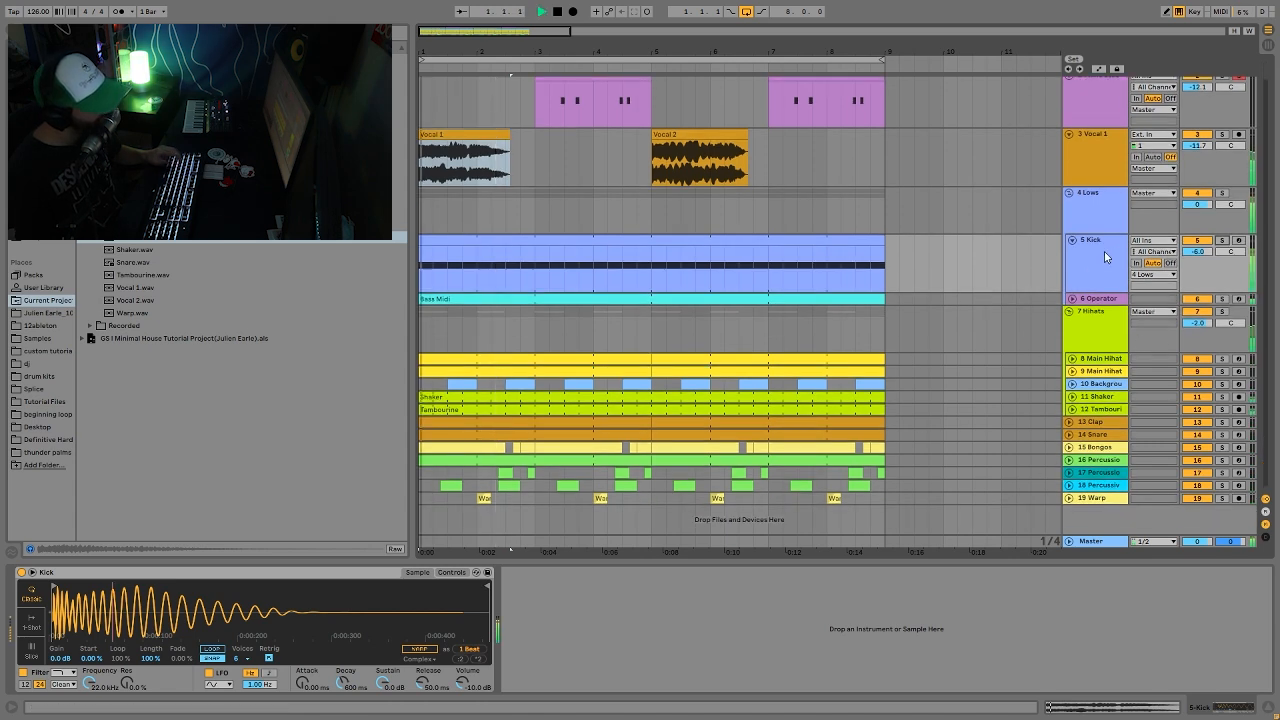
click(1100, 276)
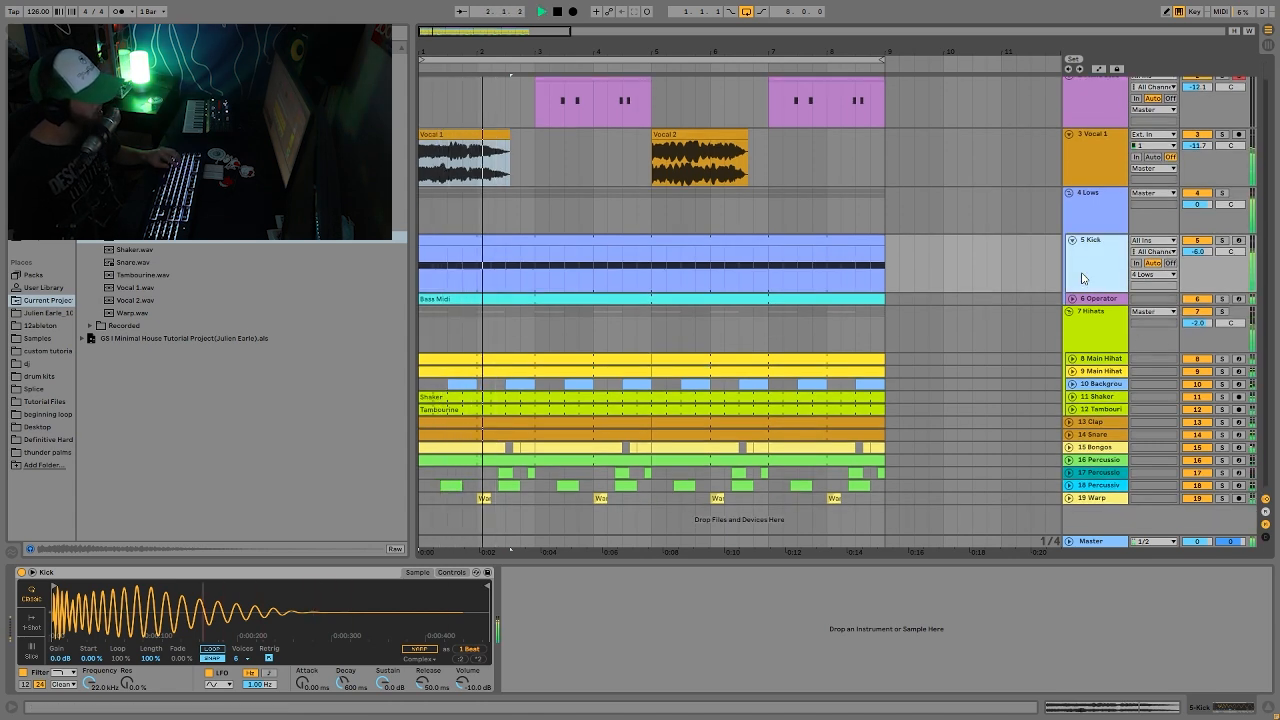
key(space)
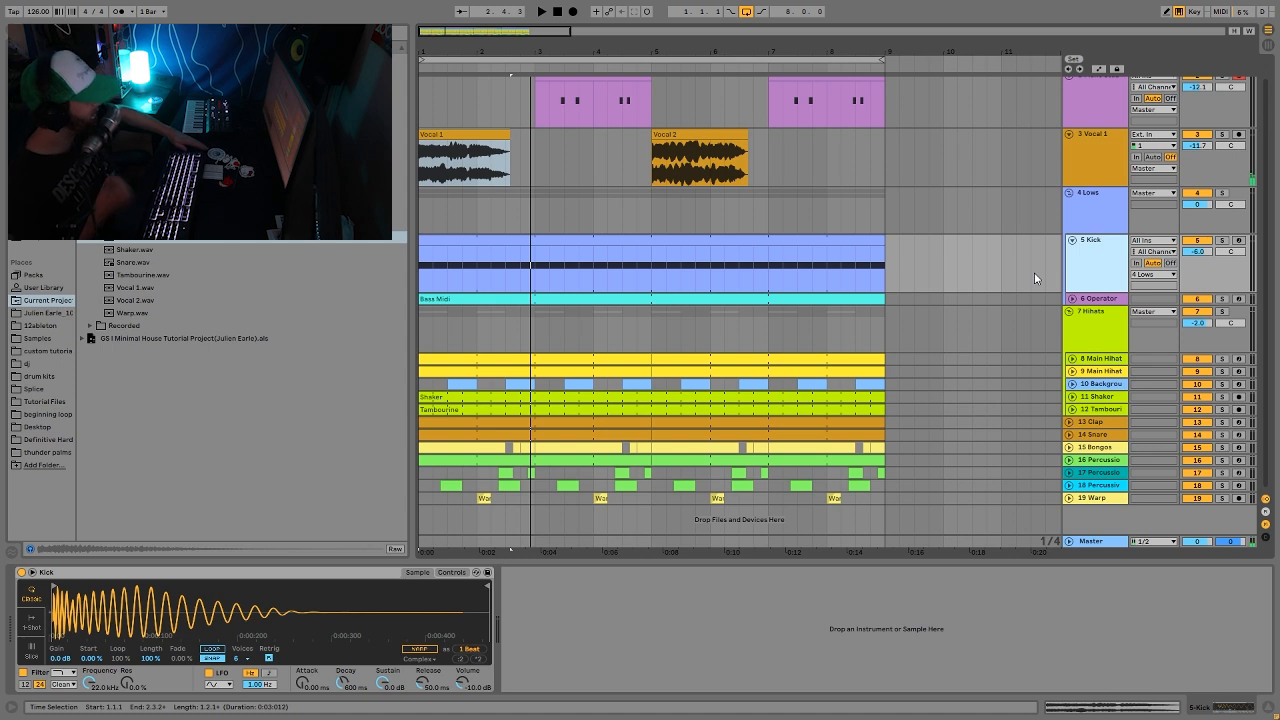
key(space)
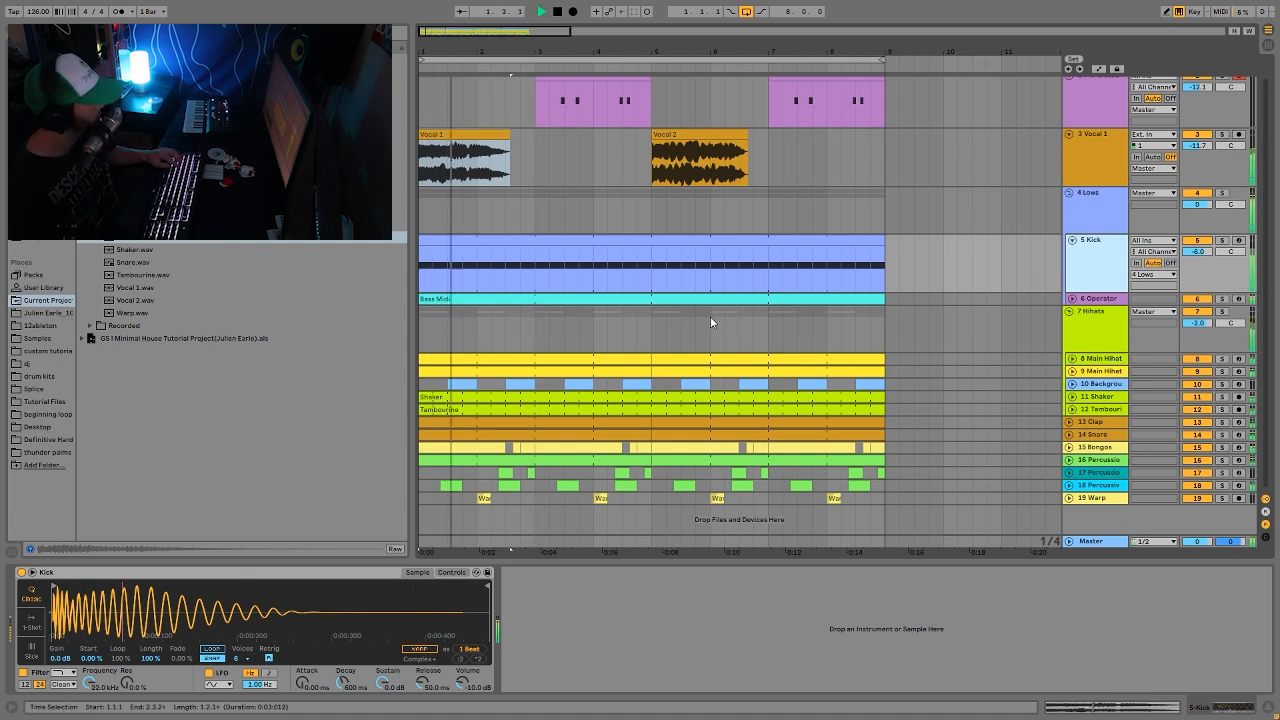
key(space)
mouse_move(470, 42)
mouse_down()
mouse_move(470, 58)
mouse_move(470, 18)
mouse_move(470, 74)
mouse_move(470, 62)
mouse_up()
key(space)
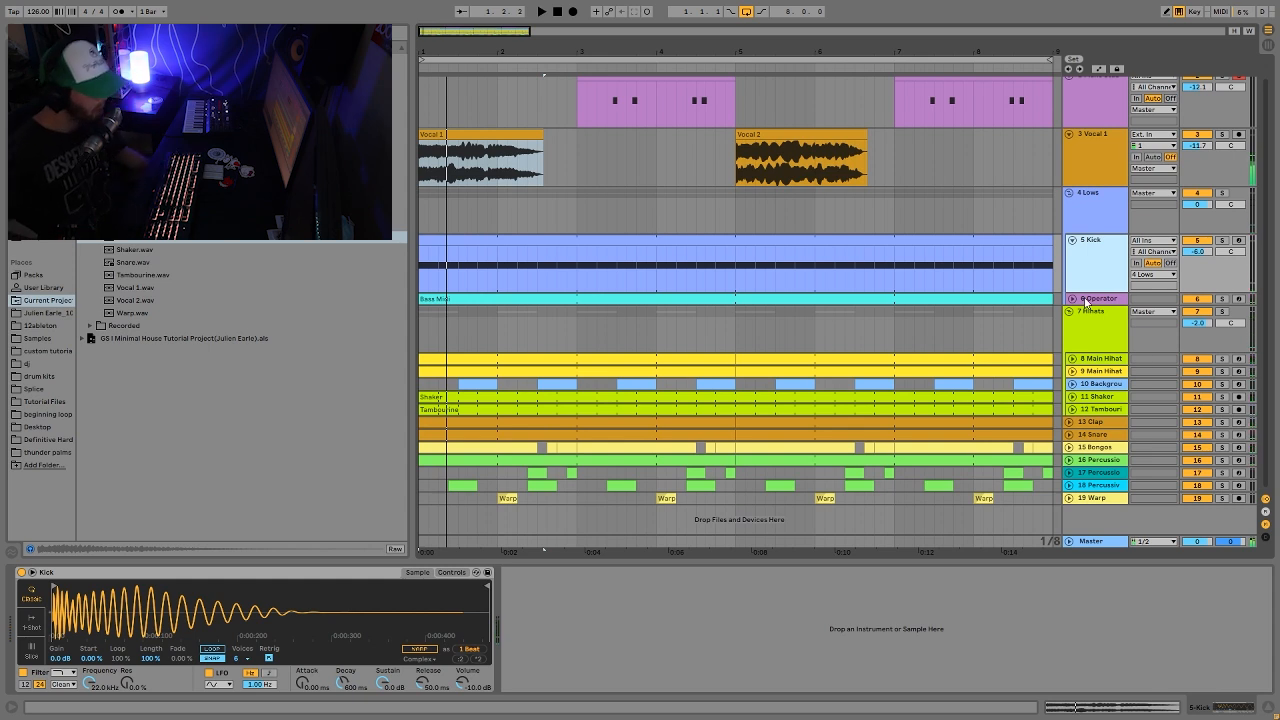
key(space)
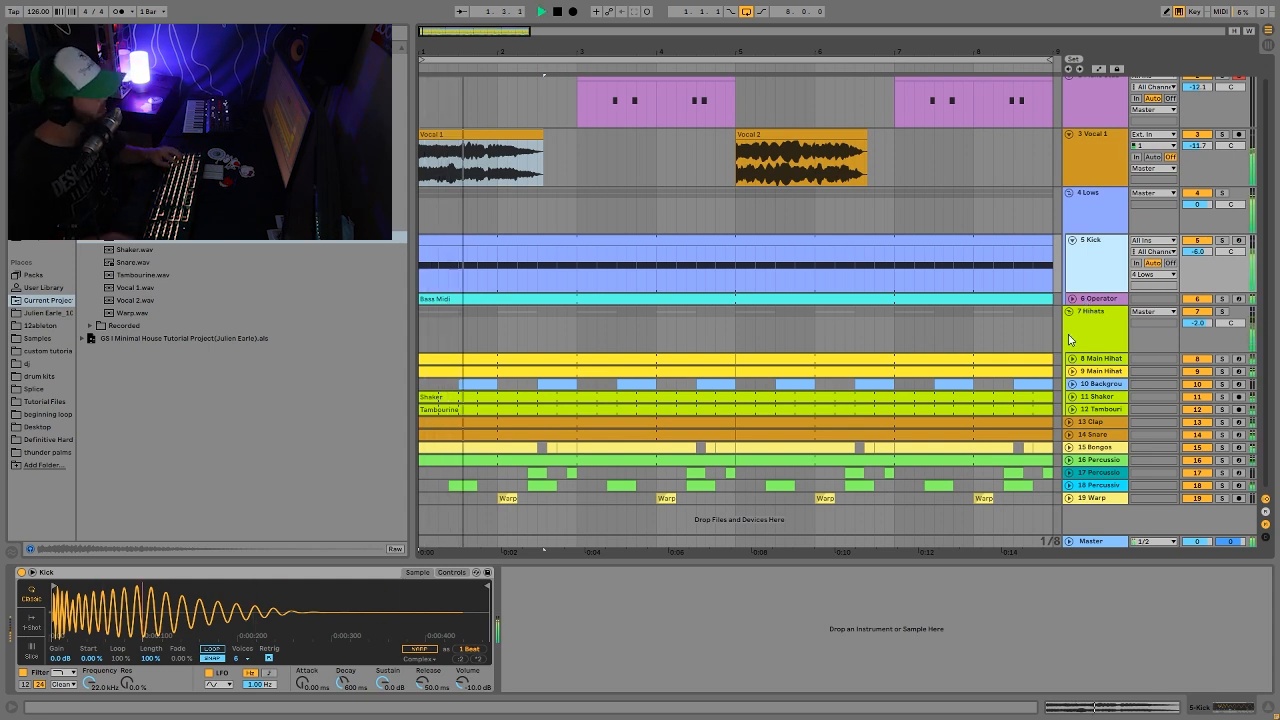
Solo and unfold the Operator bass track, and play it with the Bass Midi clip's notes open.
click(1100, 299)
key(space)
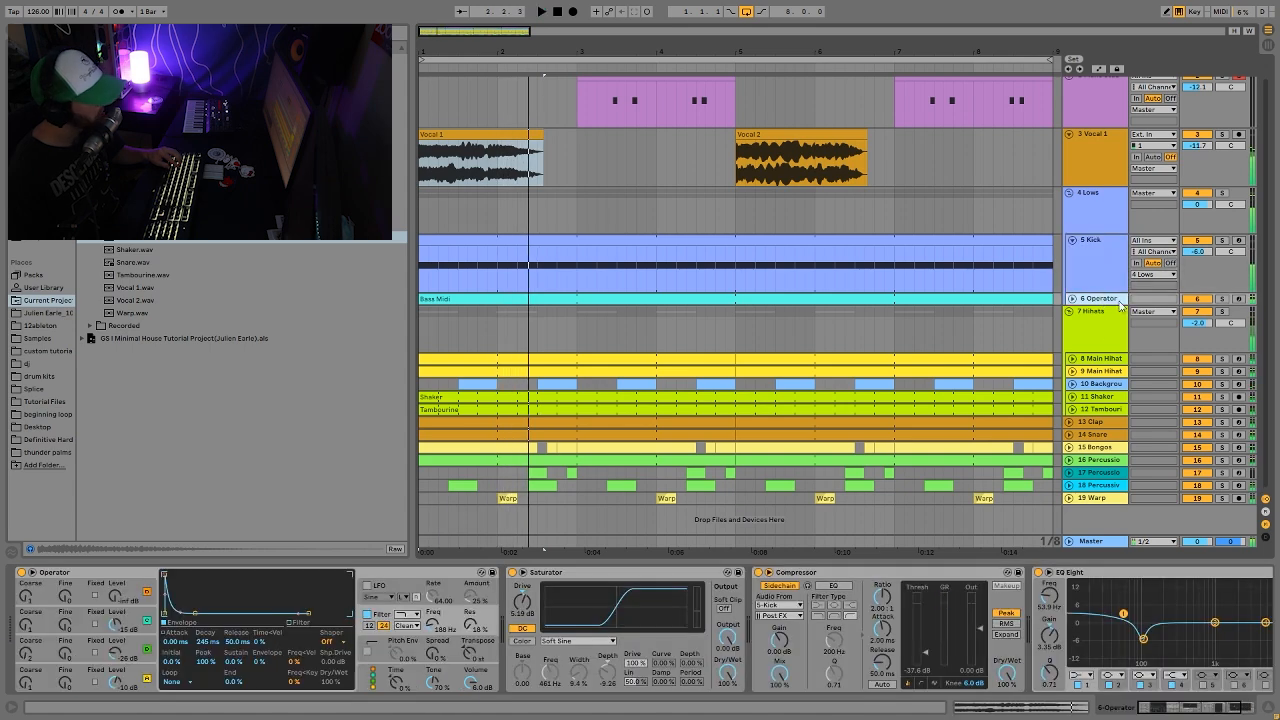
click(1221, 299)
key(space)
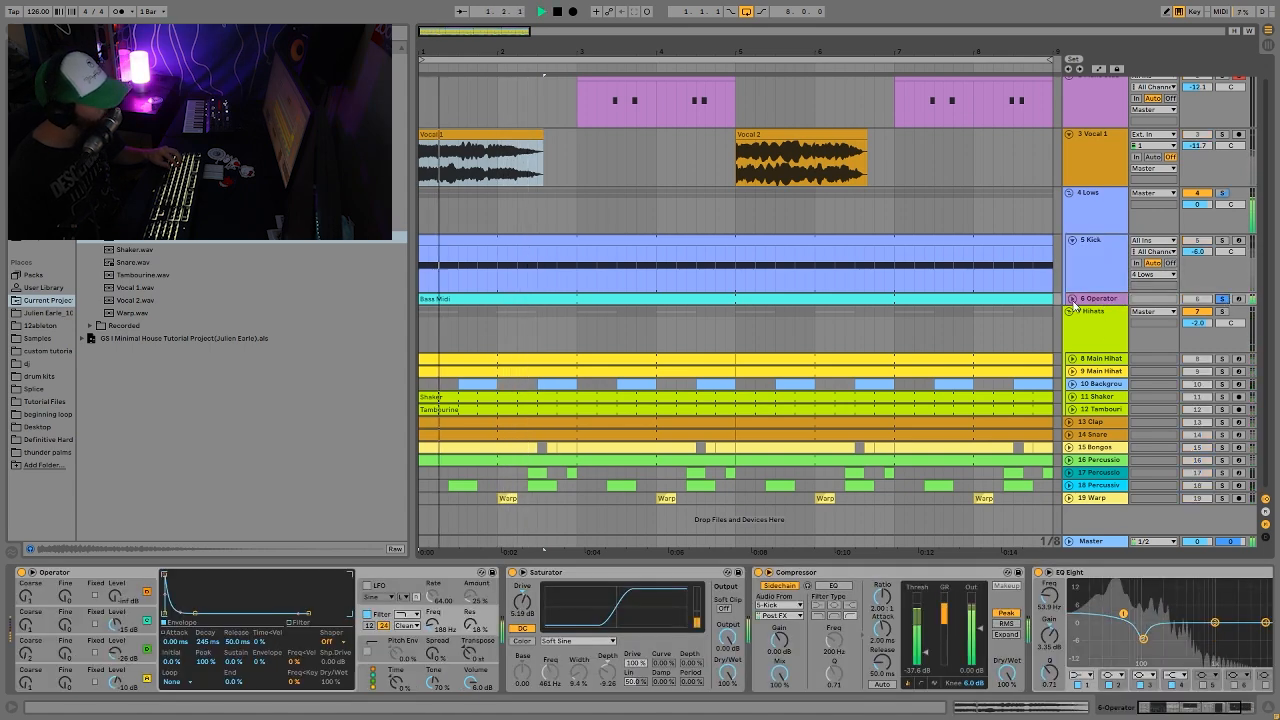
click(1072, 299)
double_click(834, 296)
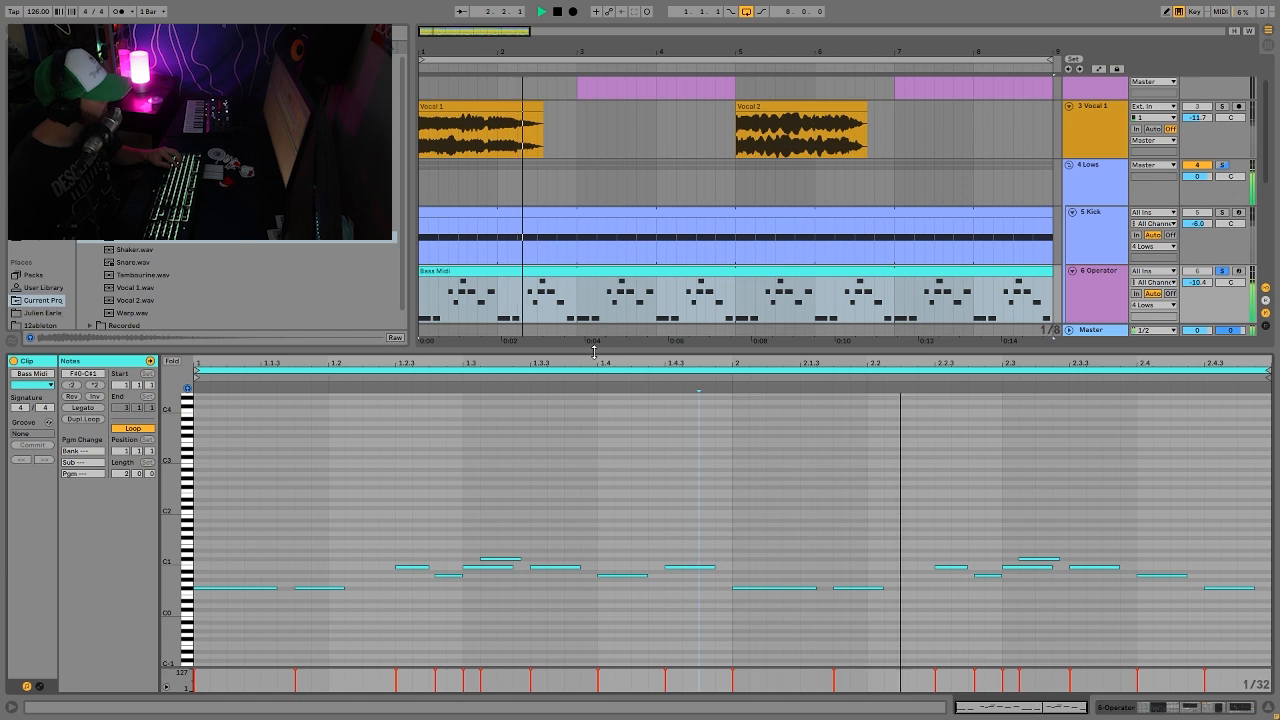
key(space)
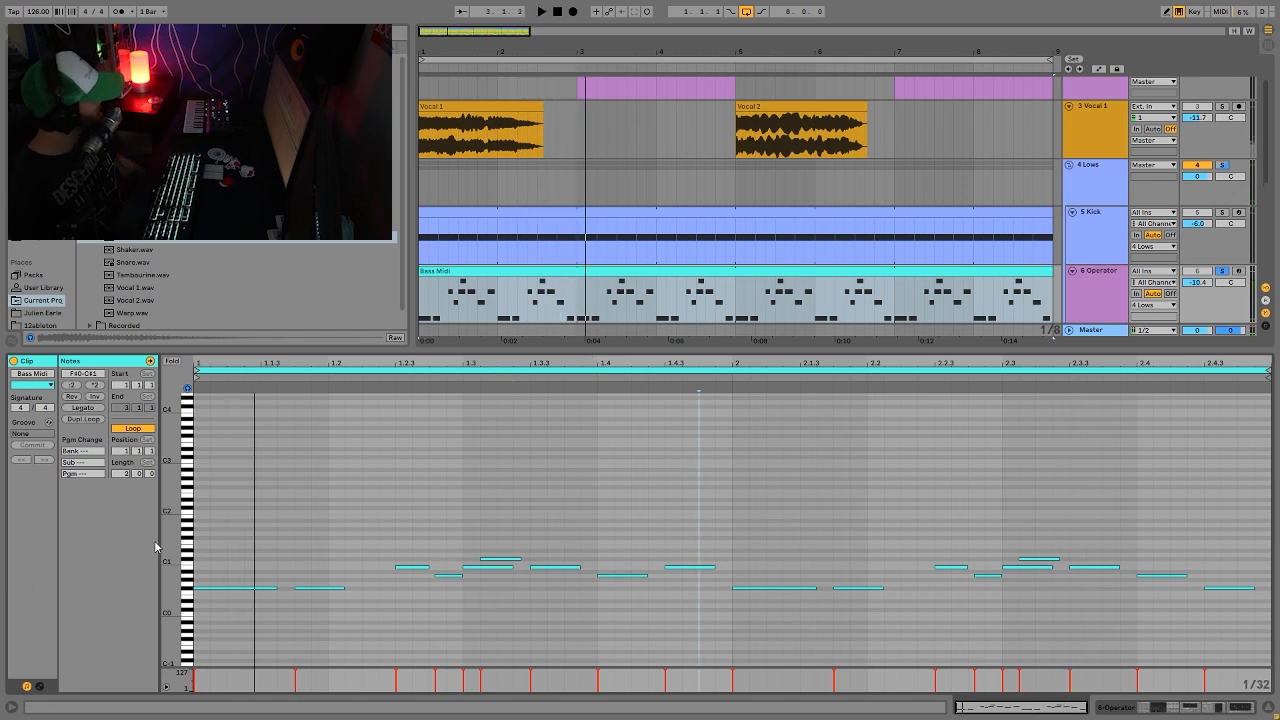
Enlarge the bass notes, audition the F#0, A0, B0 and C#1 notes, and listen to the soloed bassline.
mouse_move(186, 547)
mouse_down()
mouse_move(210, 548)
mouse_move(166, 545)
mouse_up()
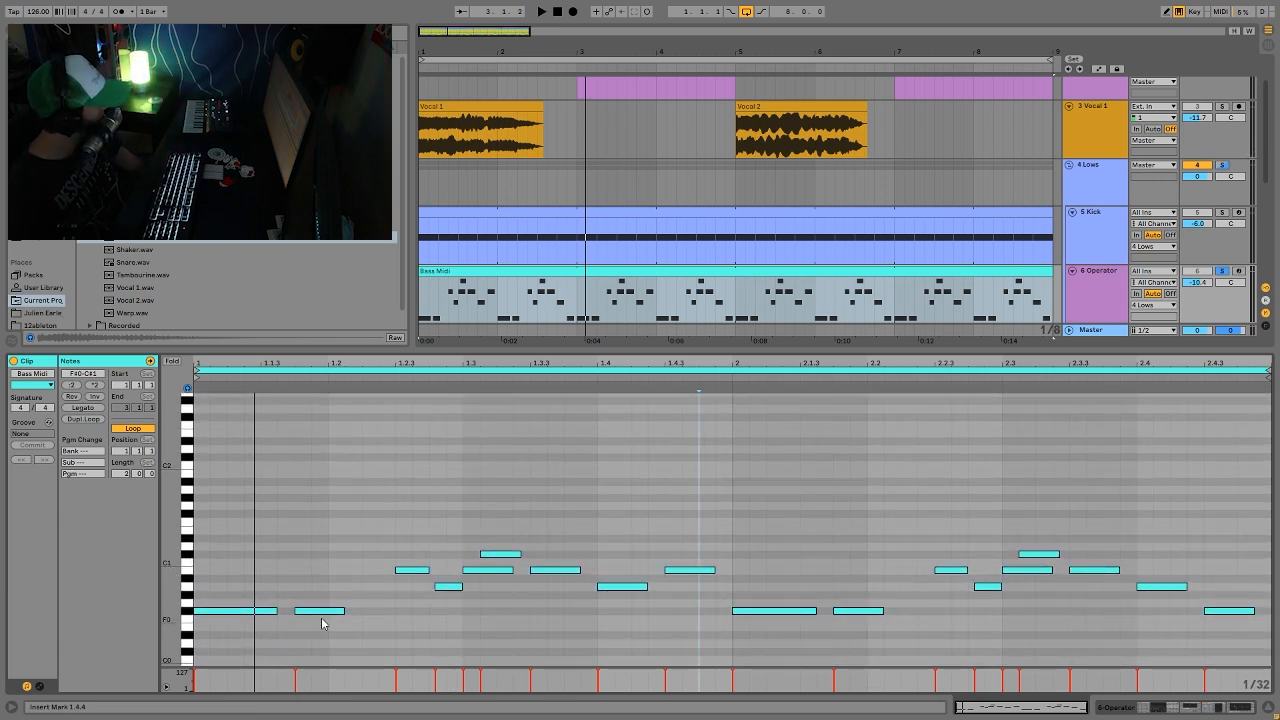
click(253, 613)
click(447, 588)
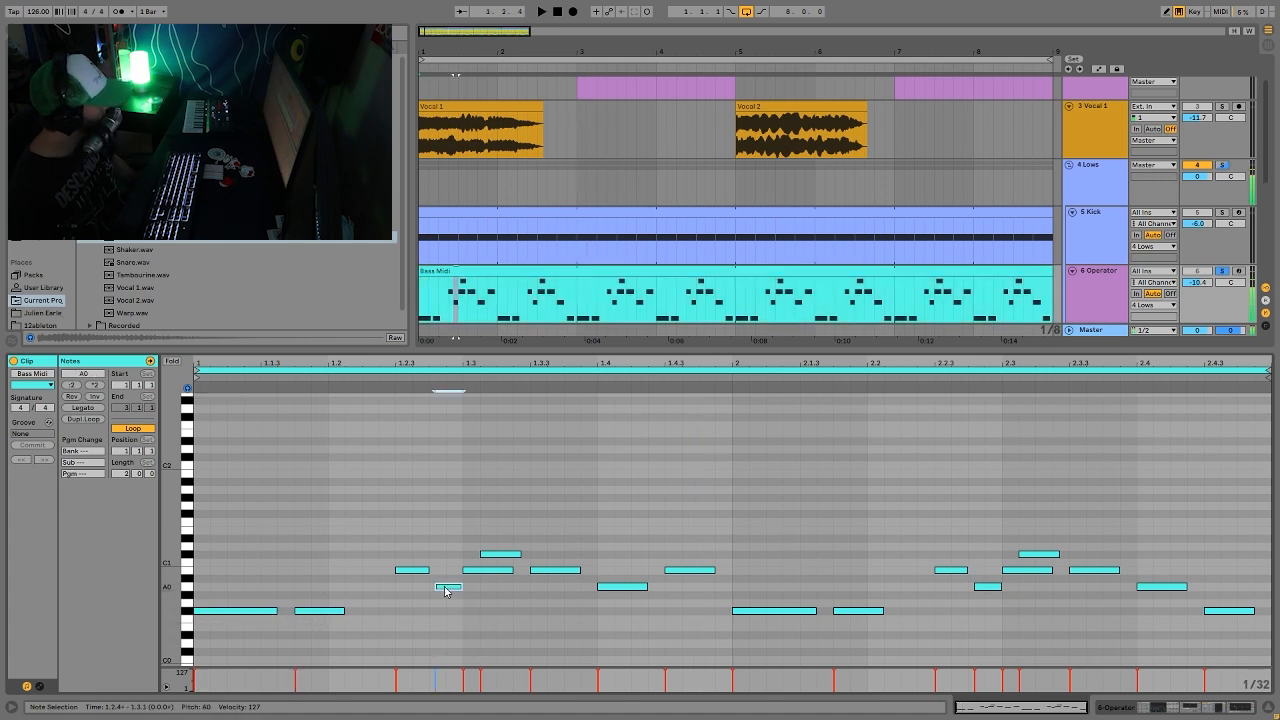
click(414, 571)
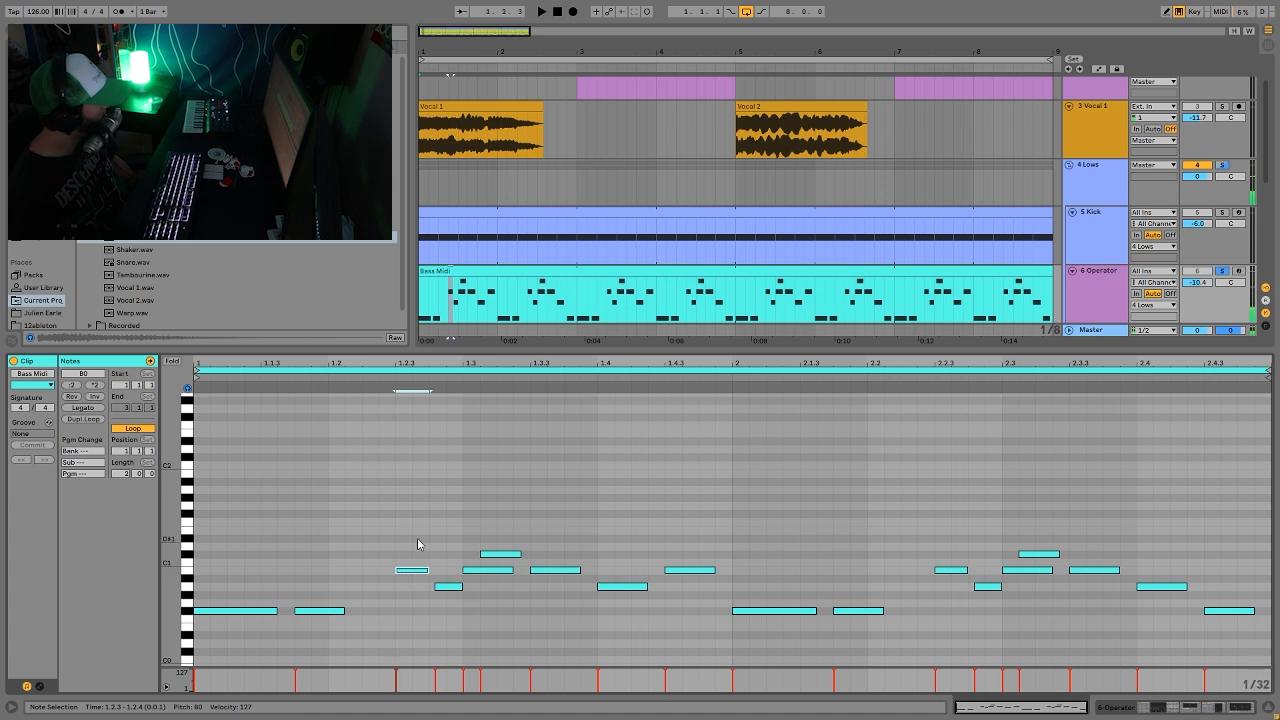
click(498, 555)
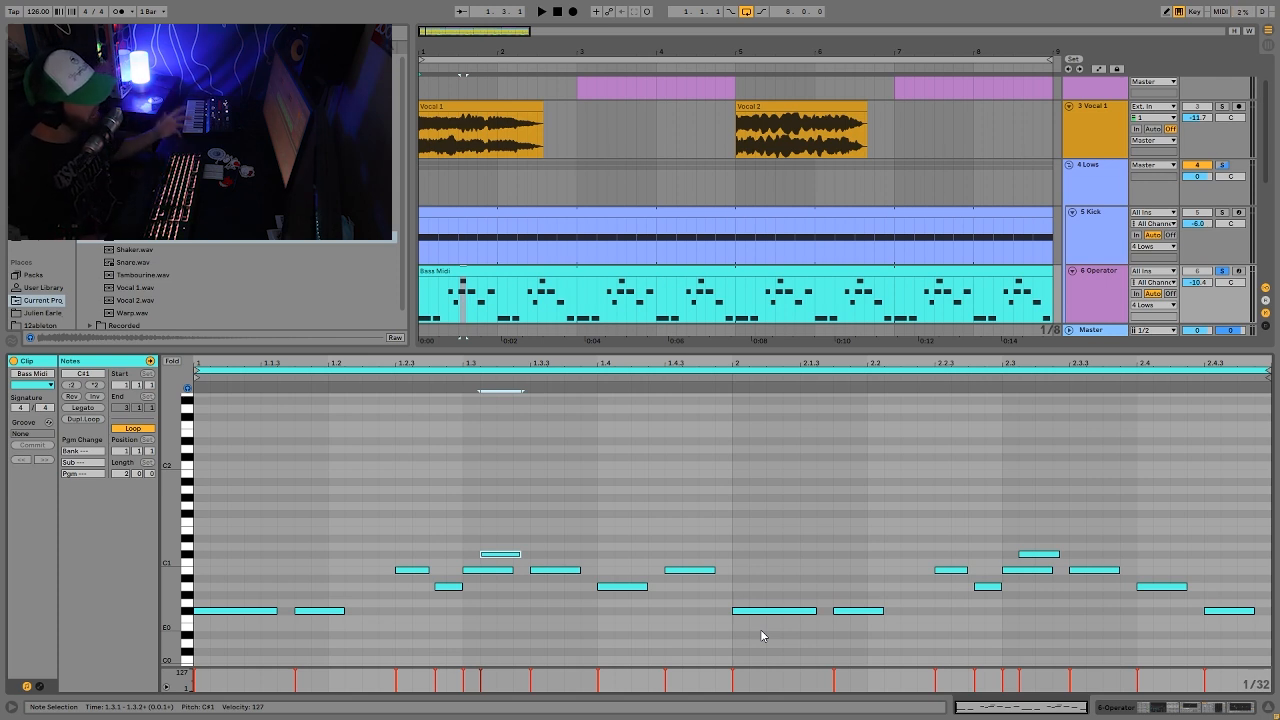
key(space)
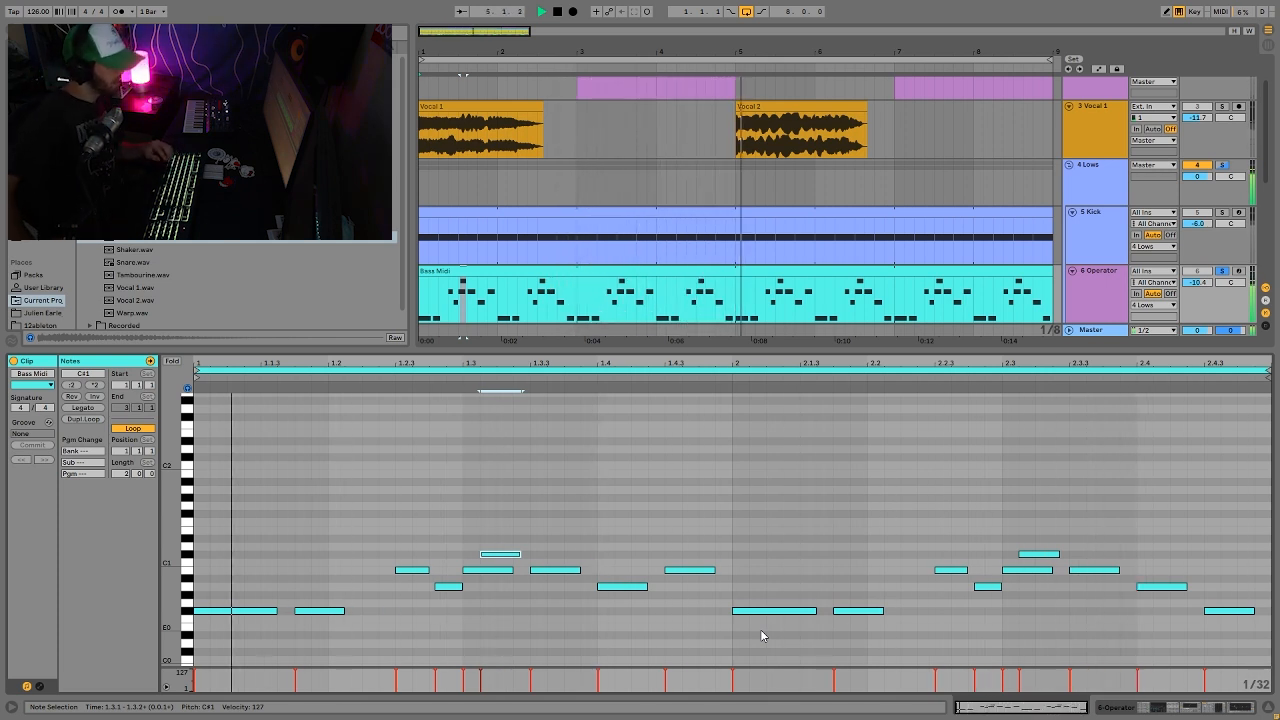
key(space)
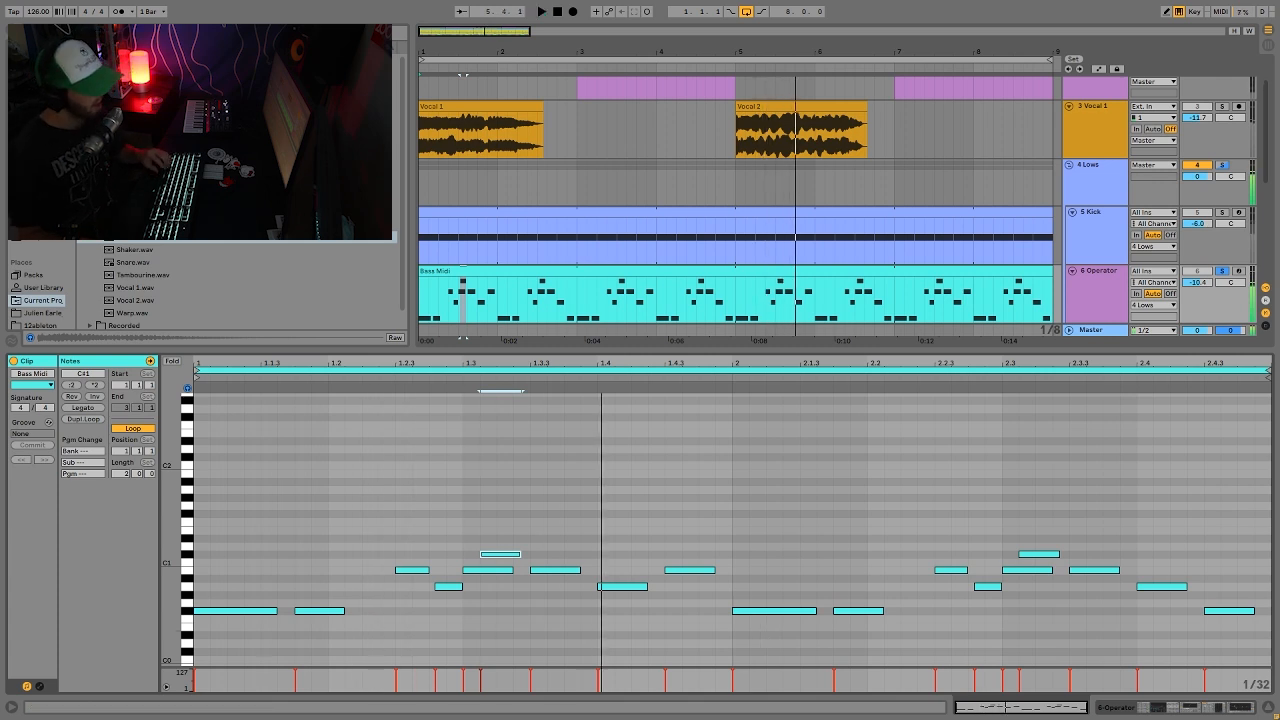
Solo the Kick track together with the Operator bass and listen to both.
click(1222, 213)
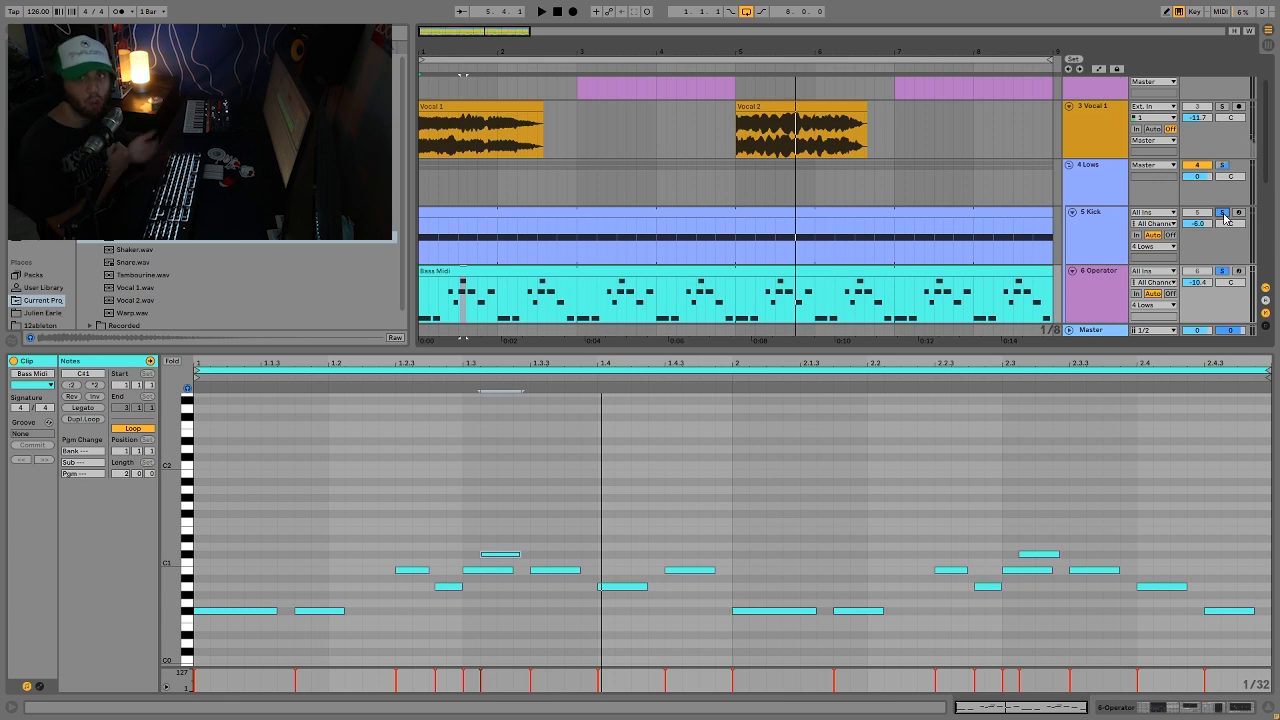
key(space)
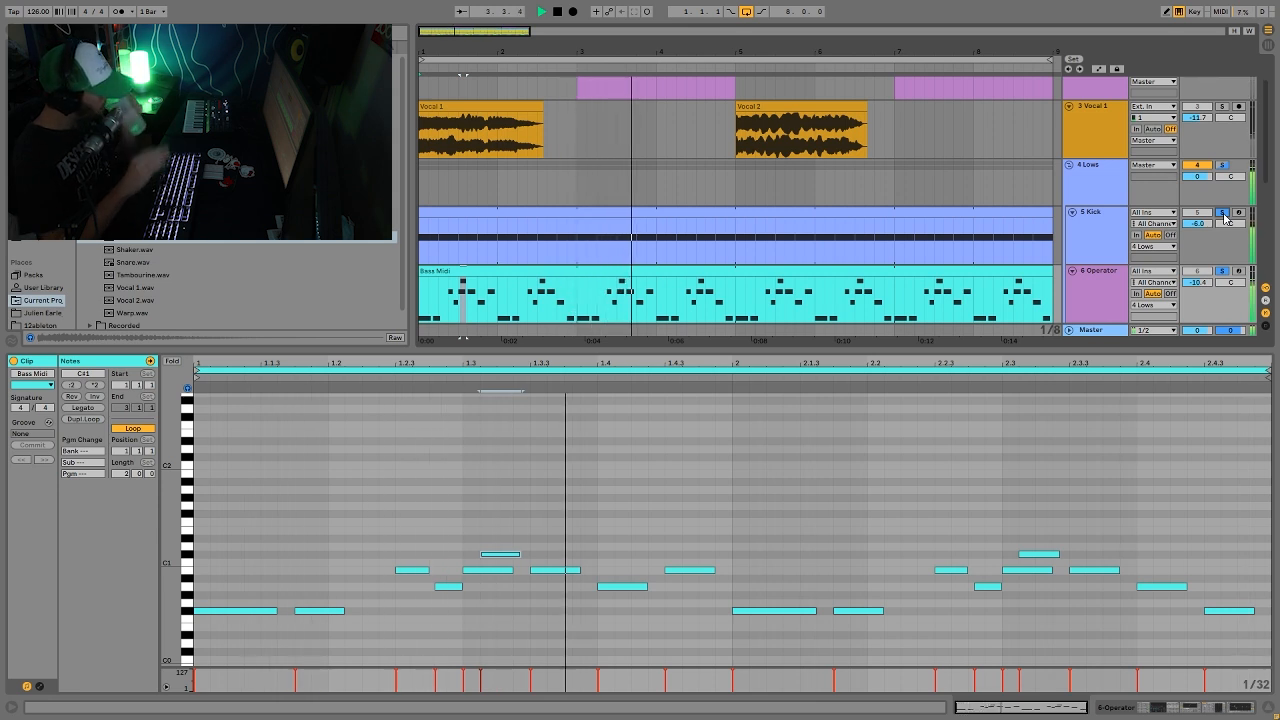
key(space)
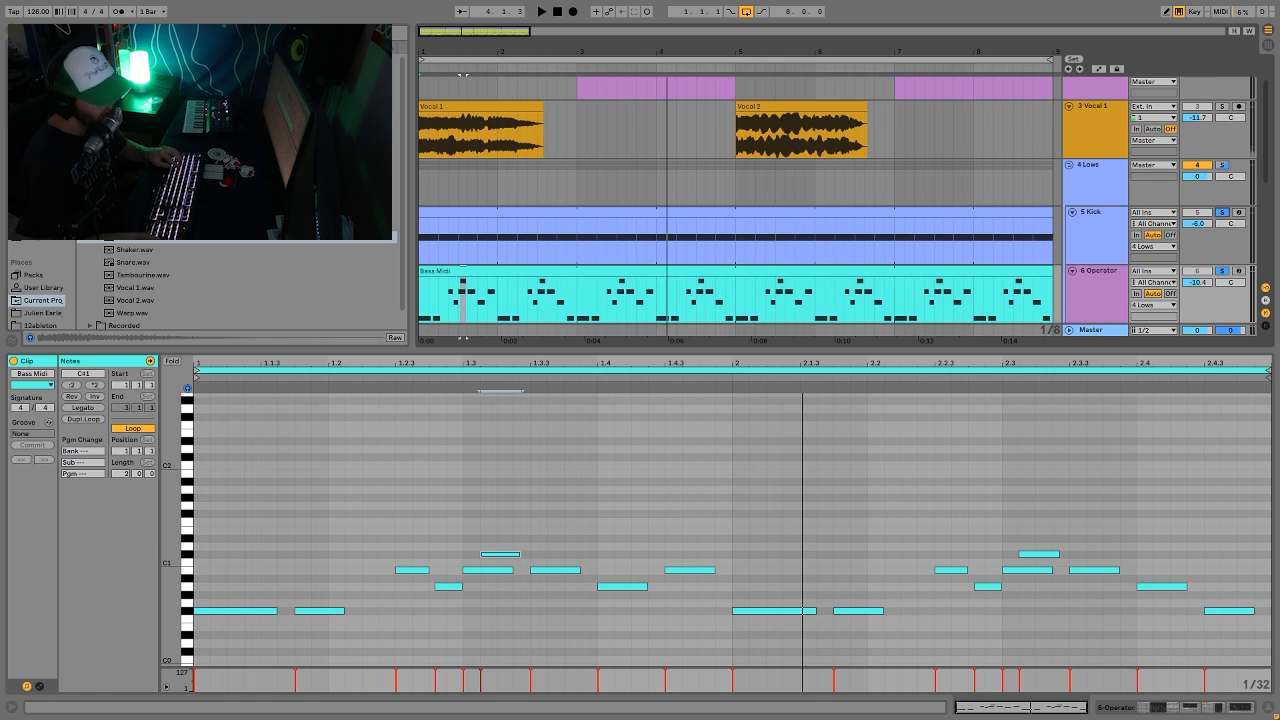
Listen to the kick and bass together, and unsolo the Kick track to hear the Operator bass alone.
key(space)
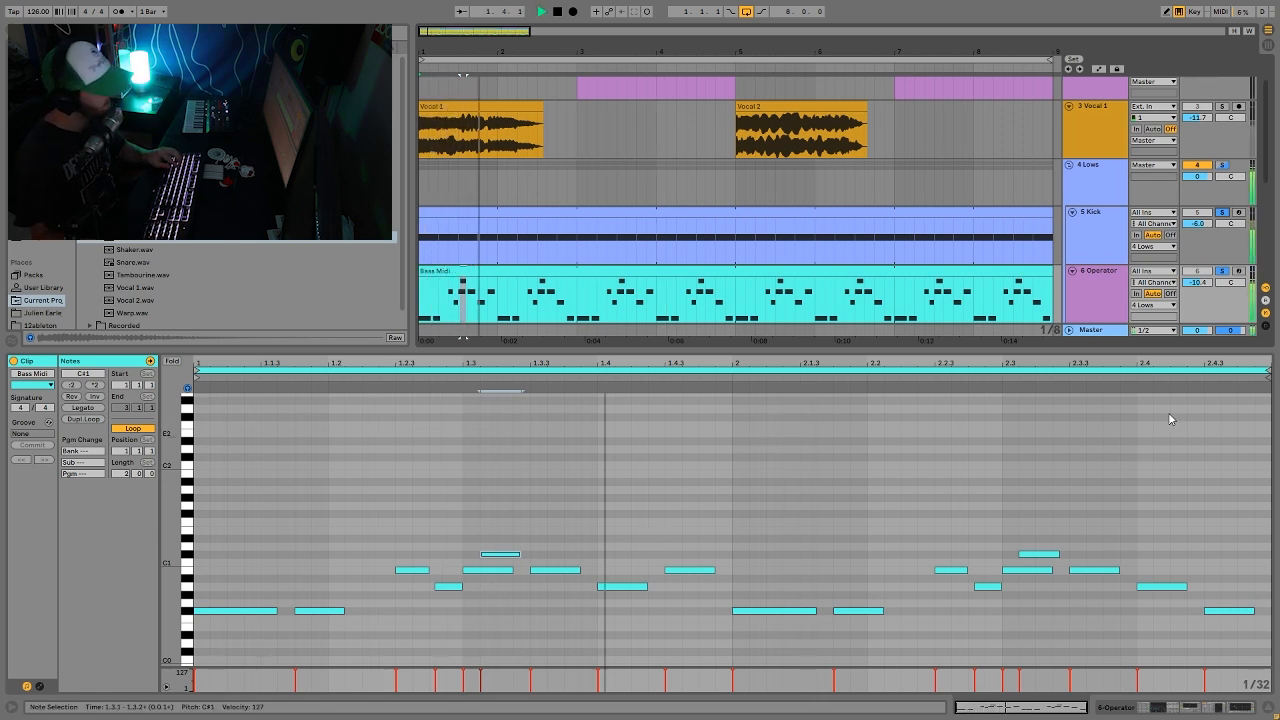
key(space)
click(1222, 218)
key(space)
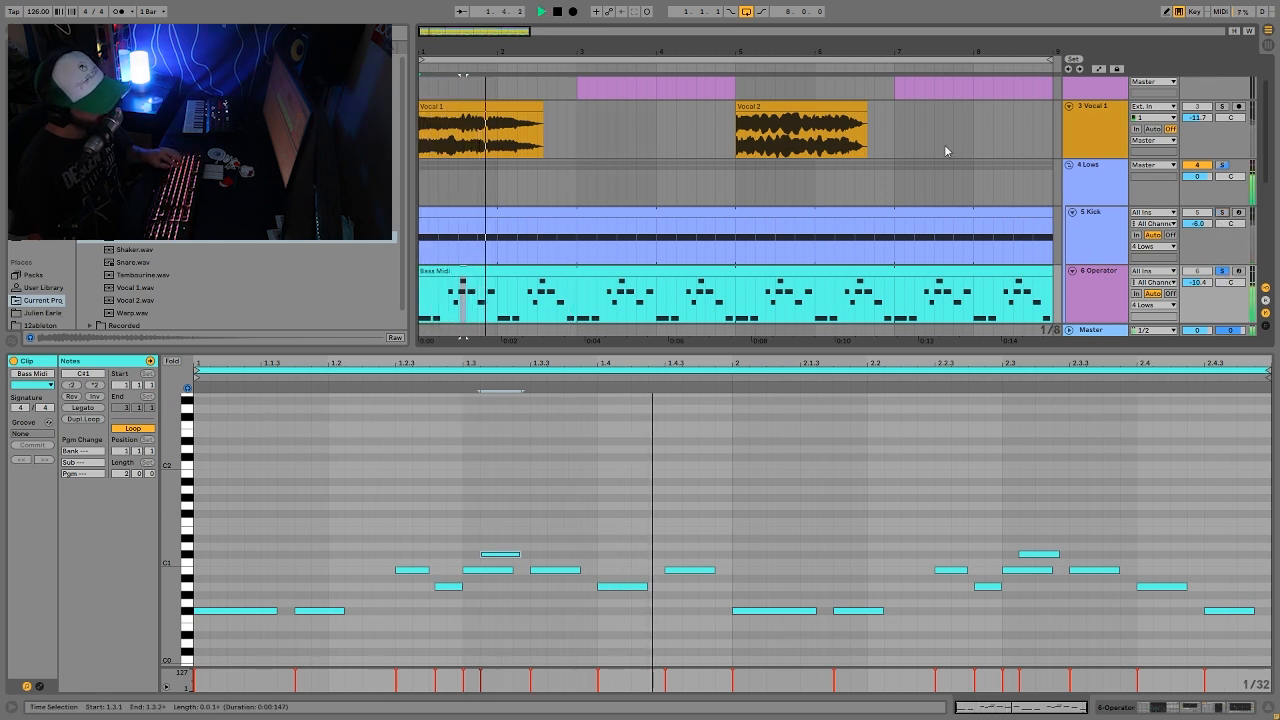
key(space)
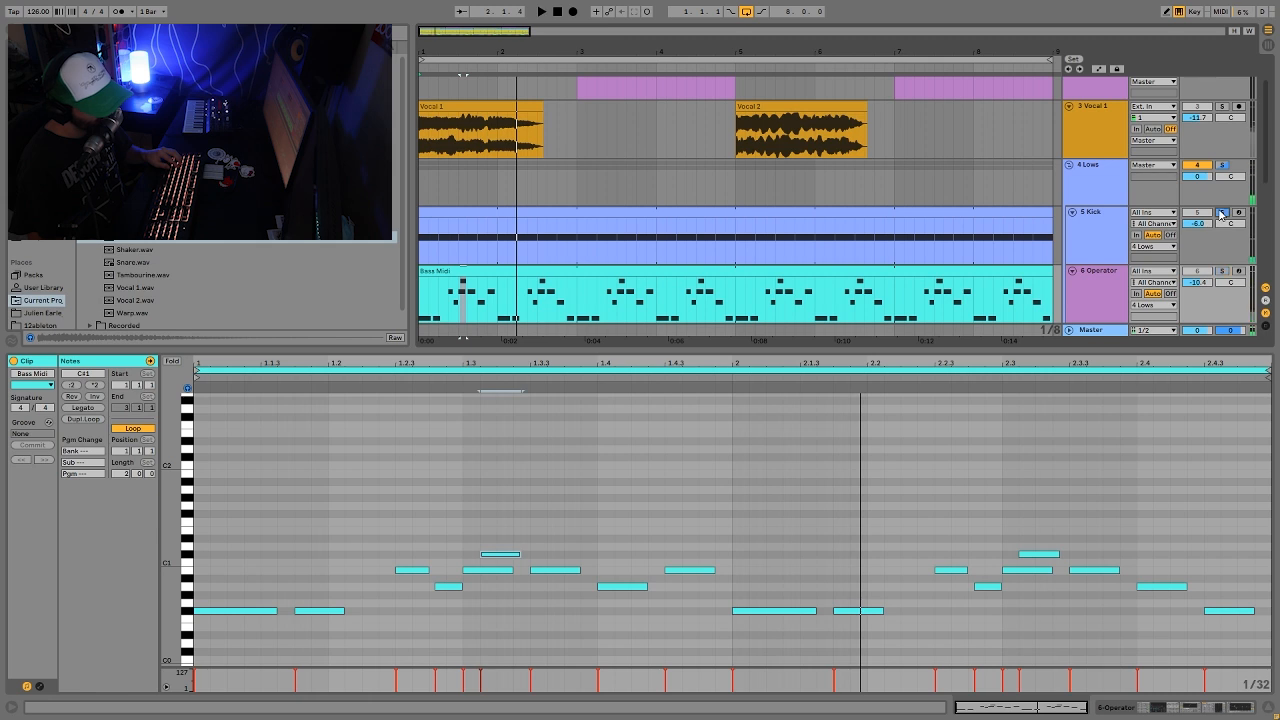
key(space)
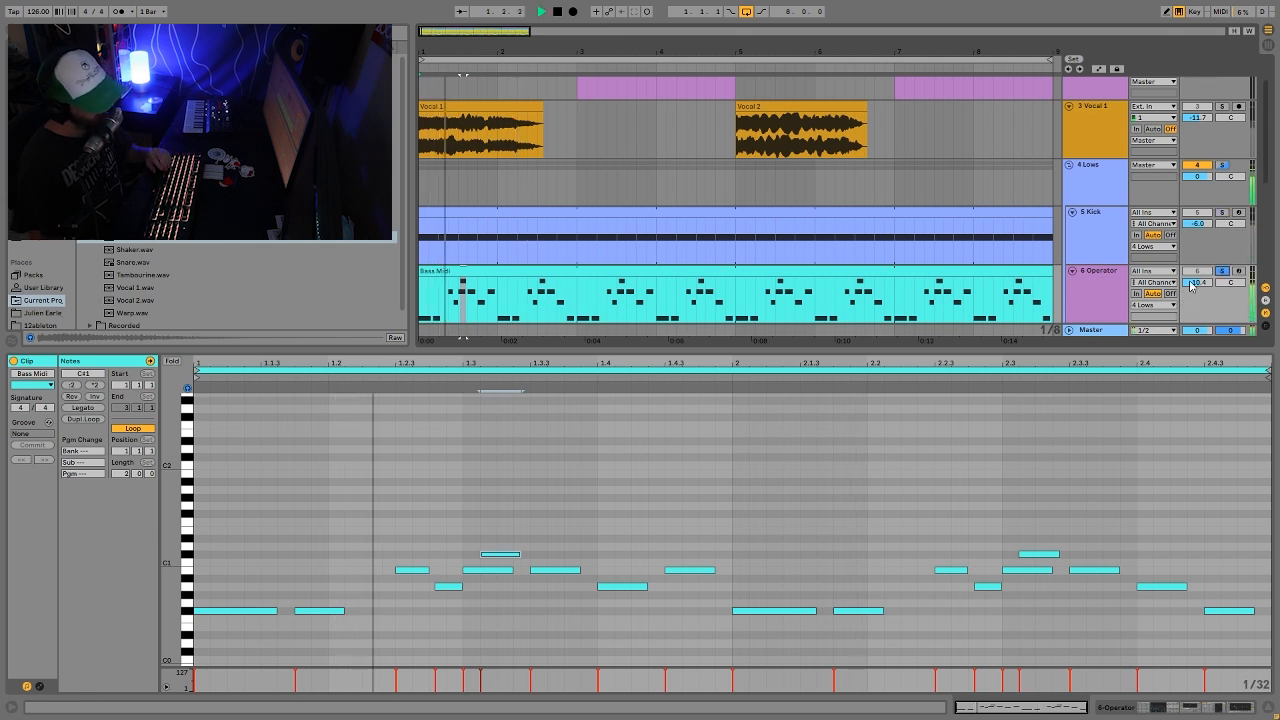
Stop playback and examine the Operator bass track's device chain and the settings of Operator's individual oscillators.
click(1105, 287)
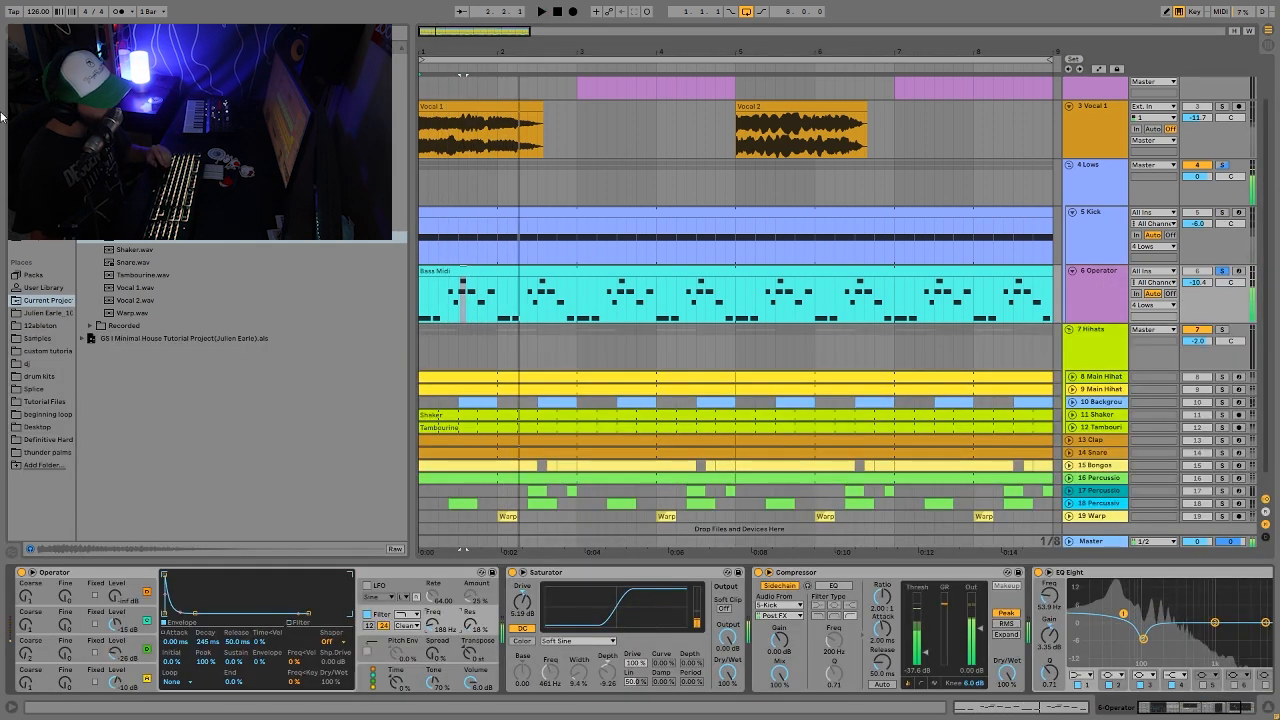
key(space)
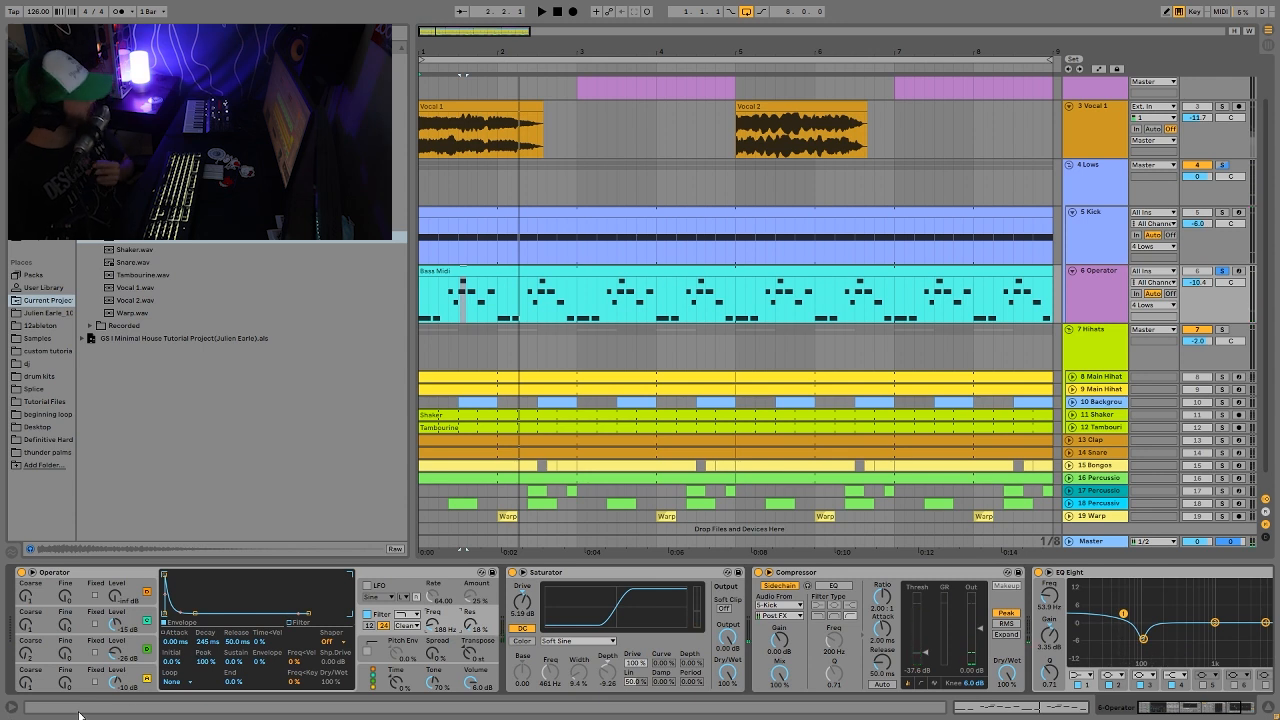
click(127, 681)
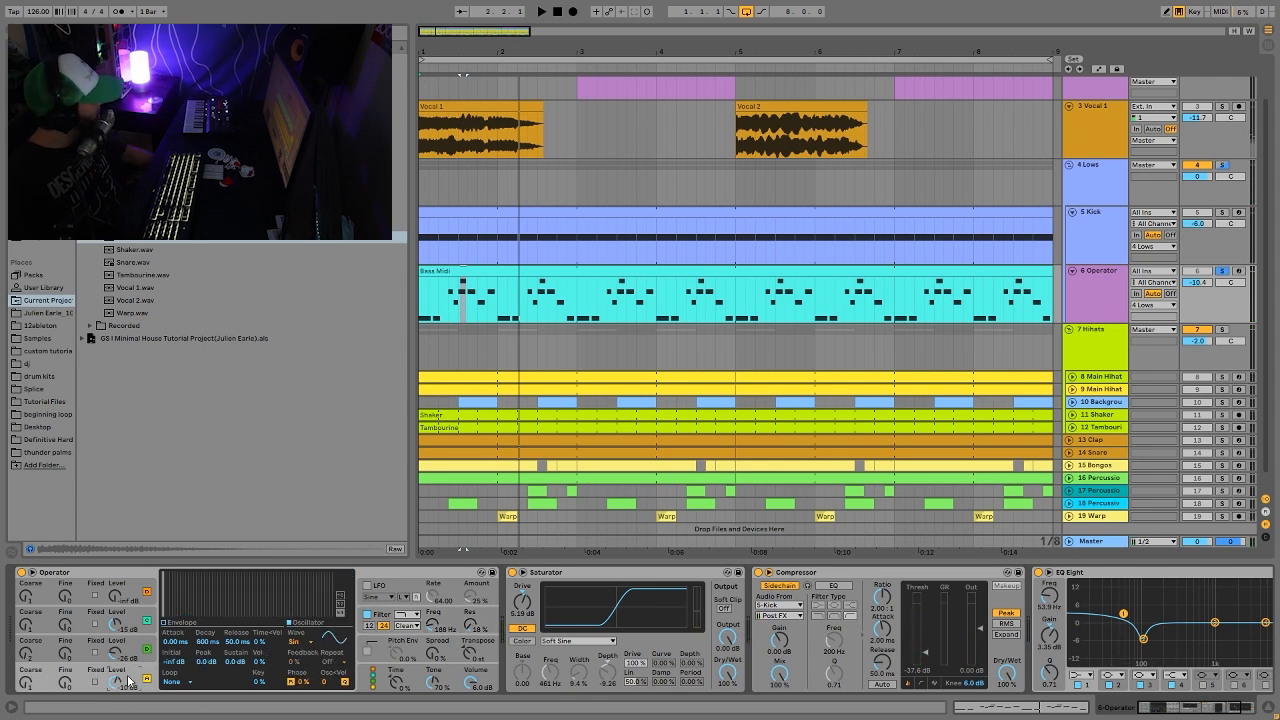
click(79, 649)
click(97, 617)
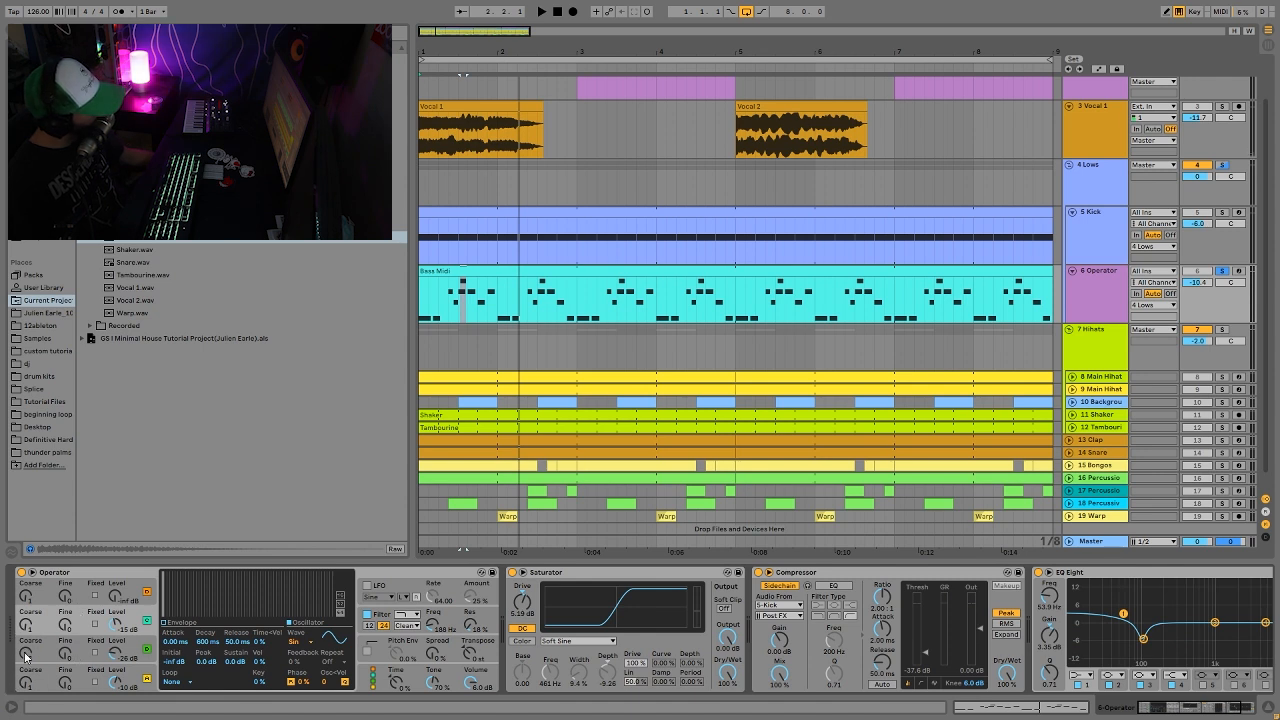
Compare the soloed bass with Operator's filter switched off and on, and restore the filter to on.
click(384, 616)
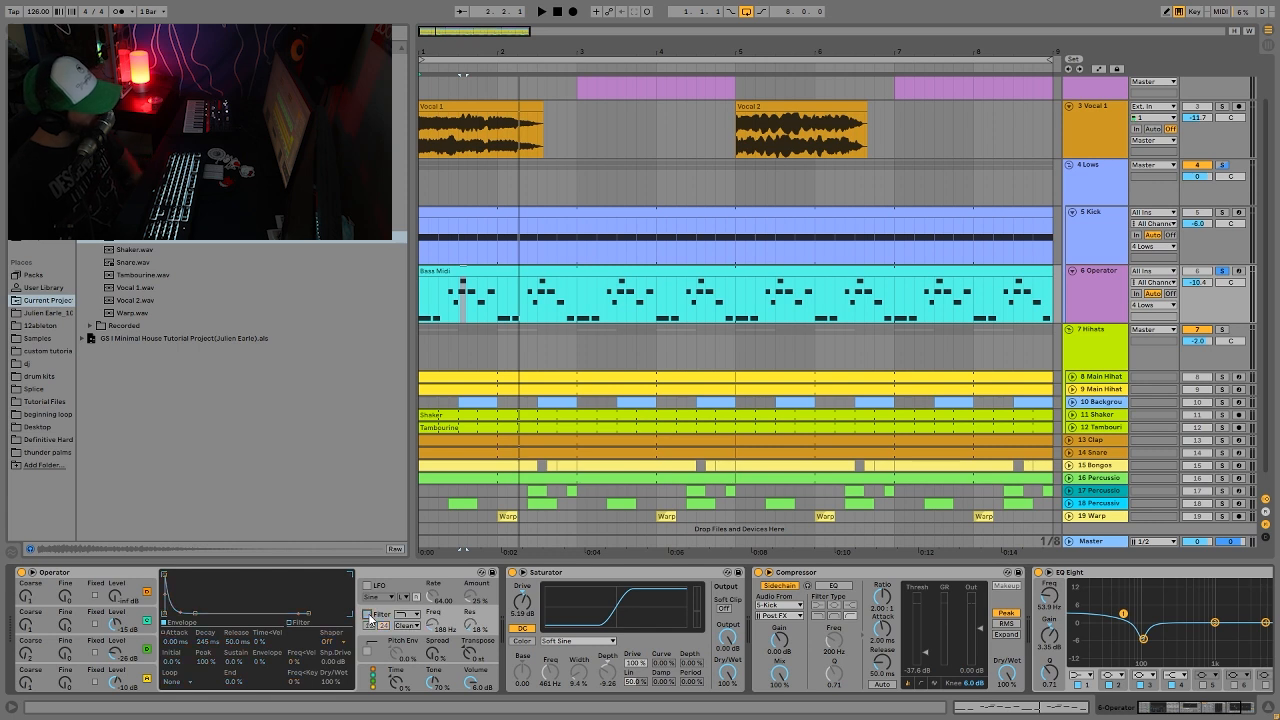
key(space)
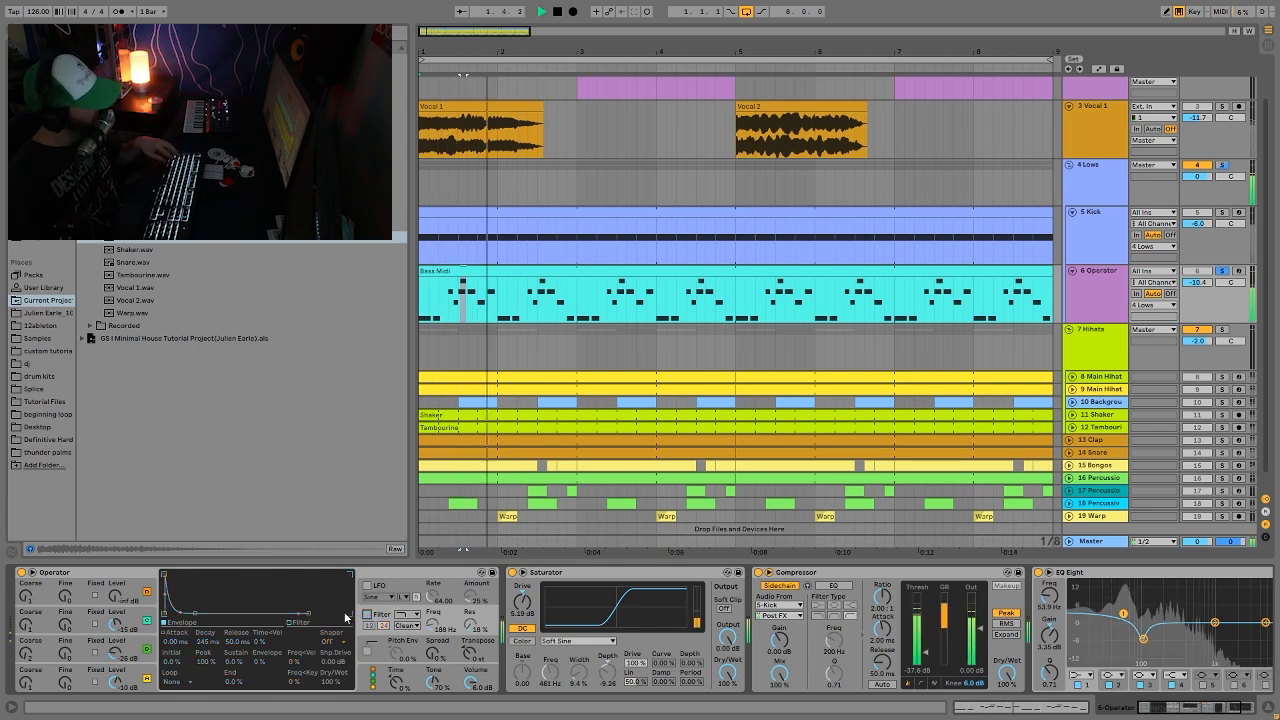
key(space)
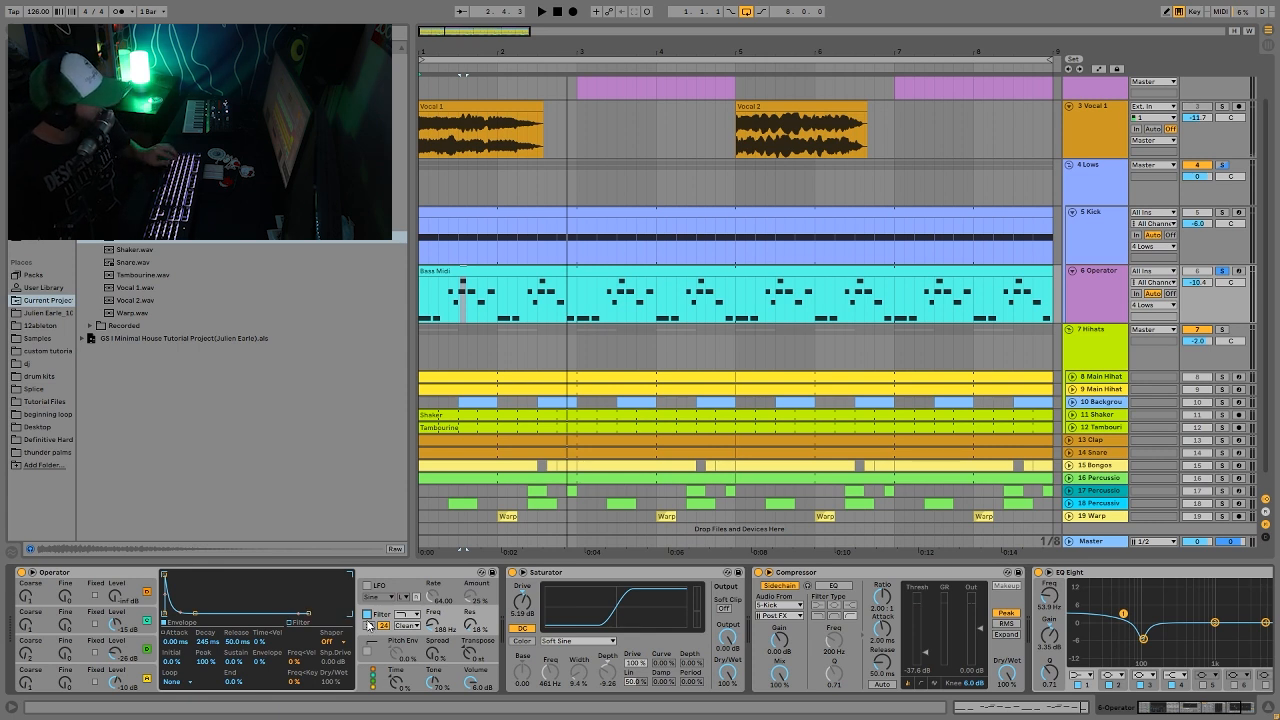
key(space)
click(367, 615)
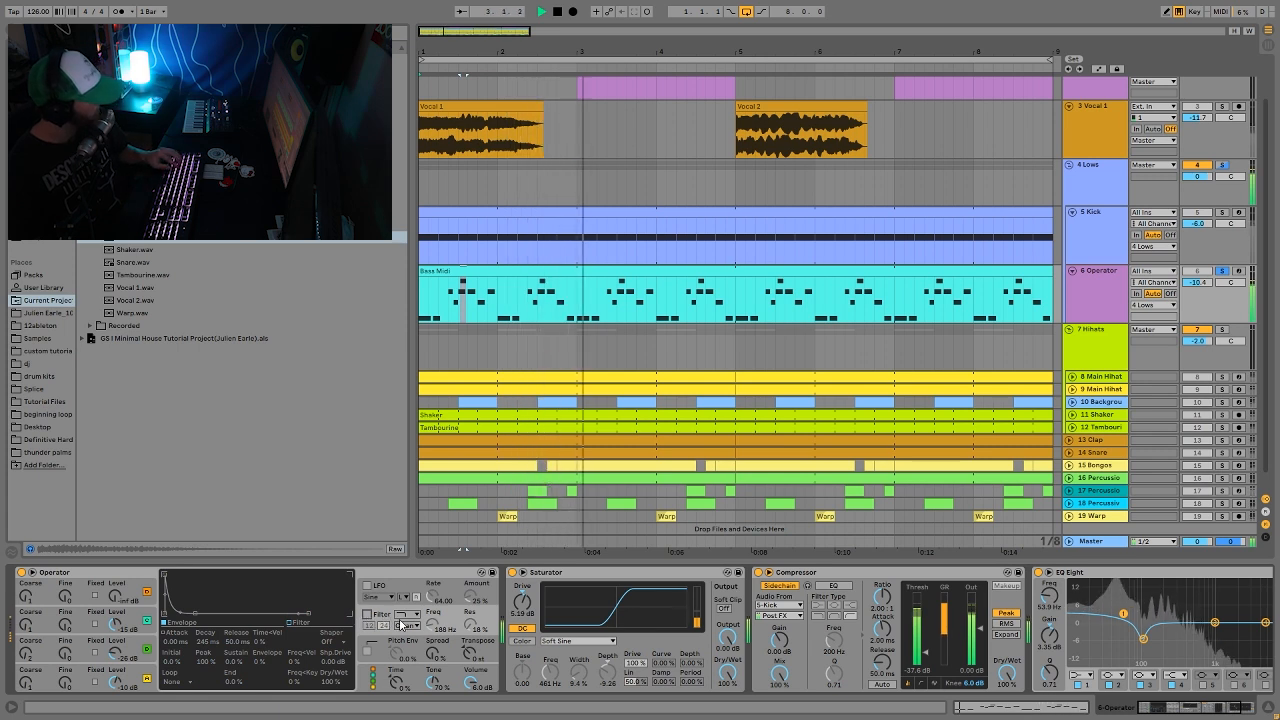
key(space)
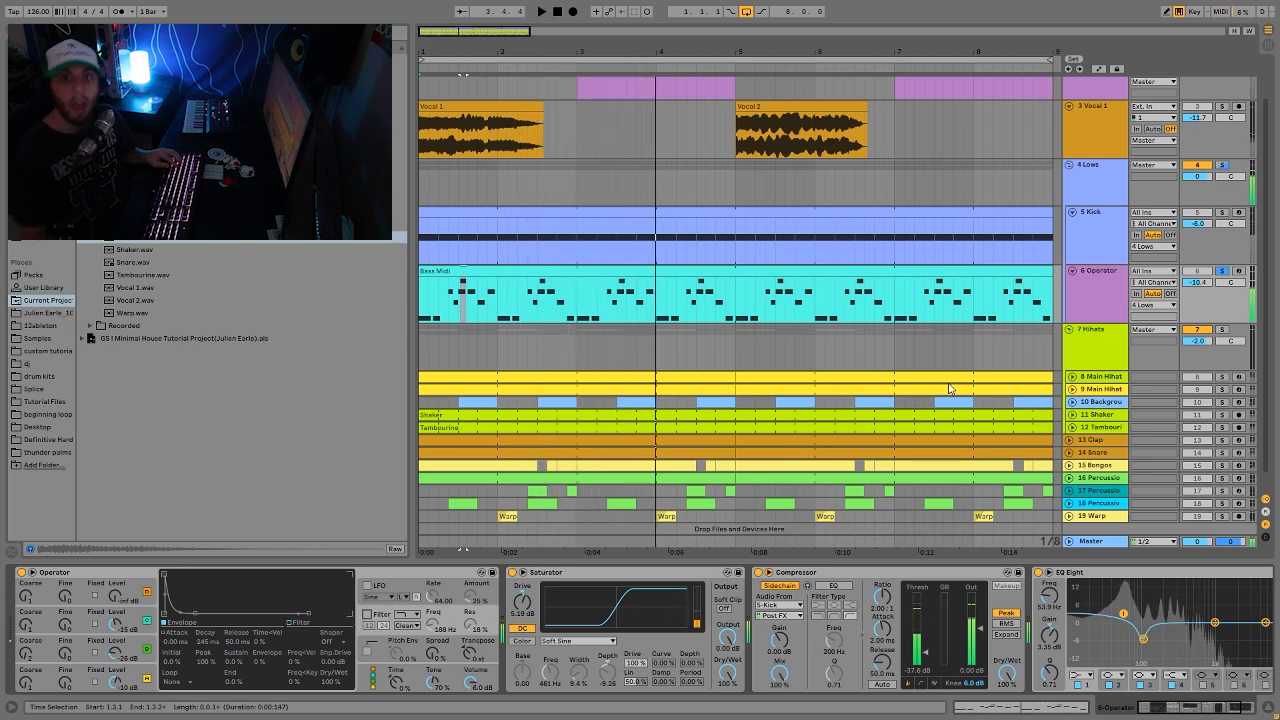
key(ctrl+z)
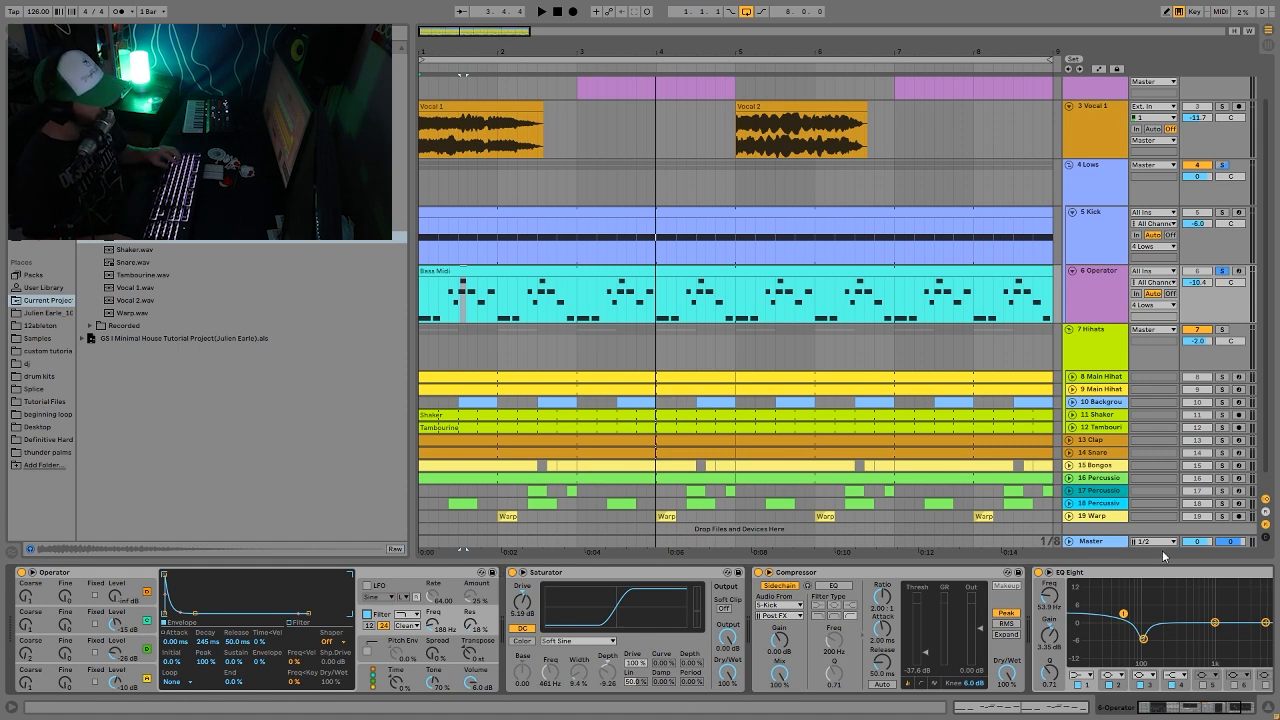
key(space)
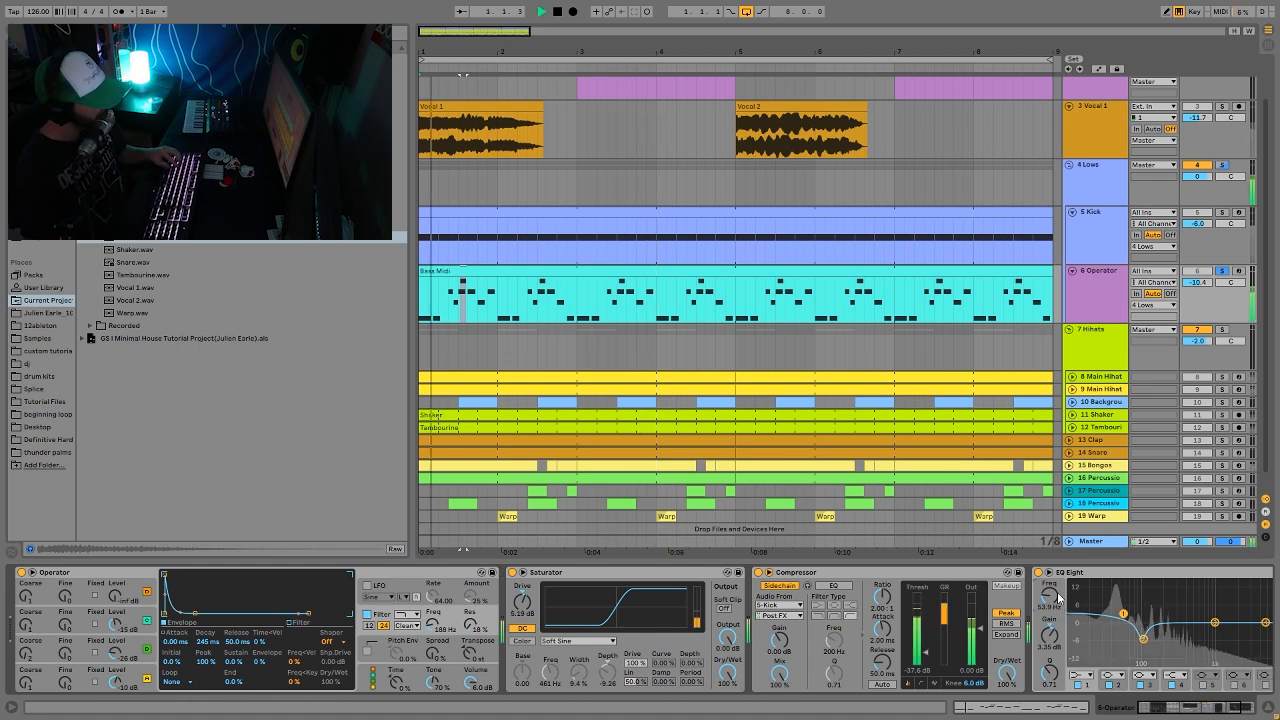
key(space)
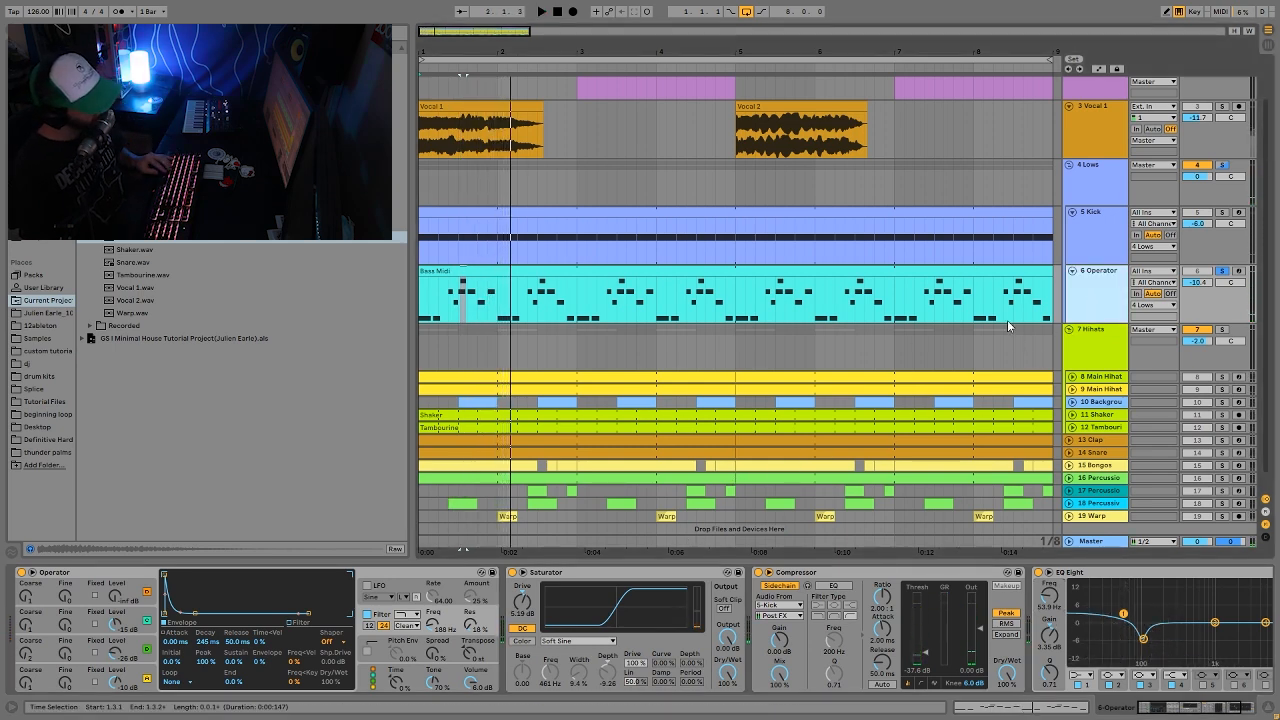
Duplicate the Operator bass track and play the soloed copy with Operator's default preset loaded.
key(ctrl+d)
click(1222, 330)
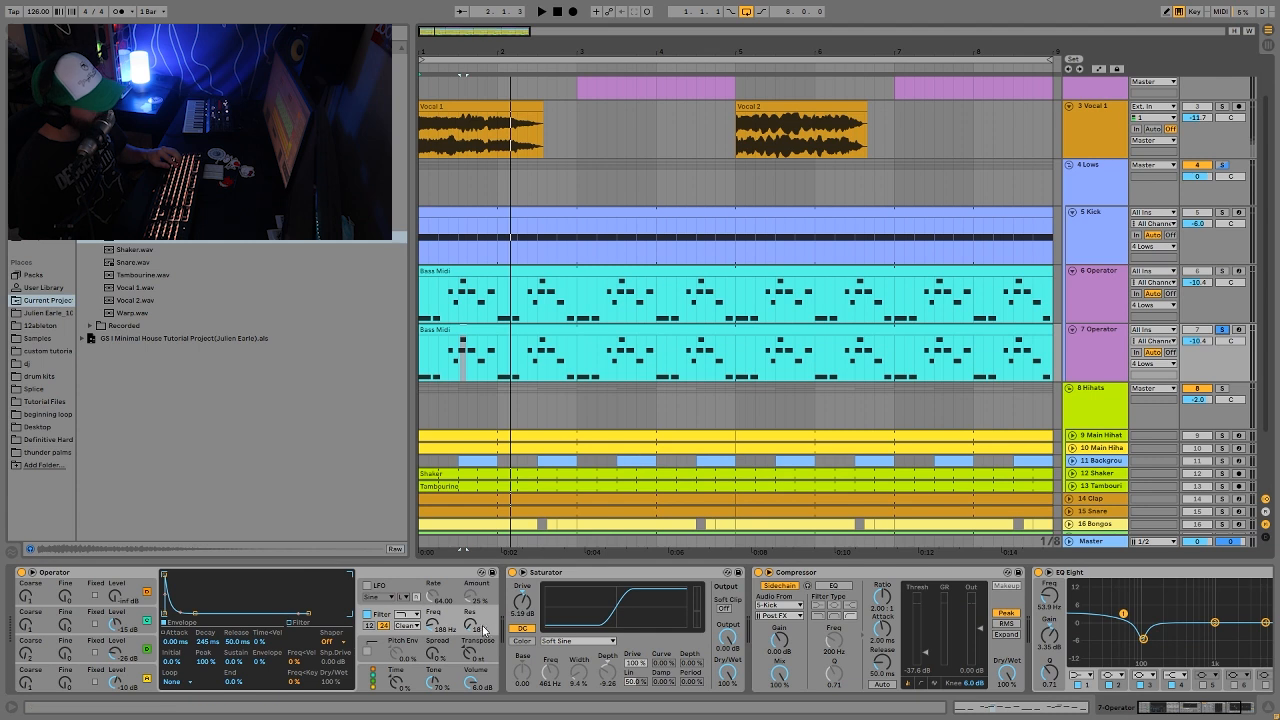
key(ctrl+f)
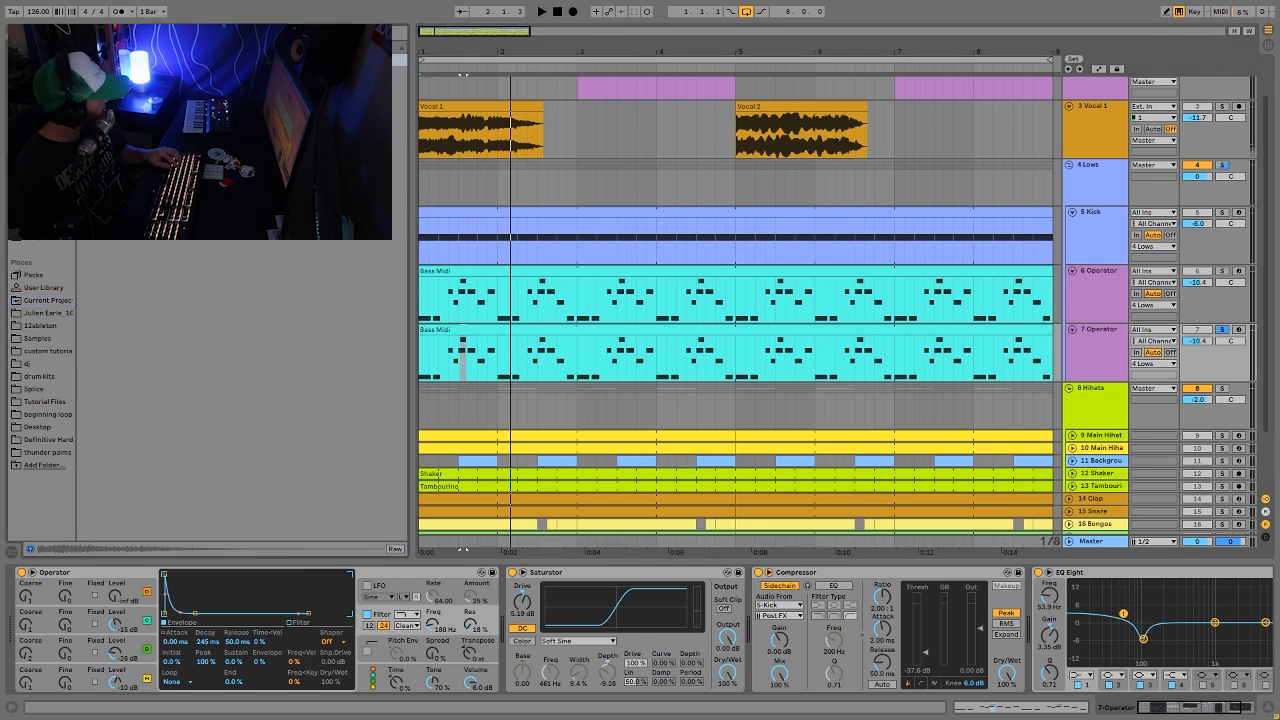
key(space)
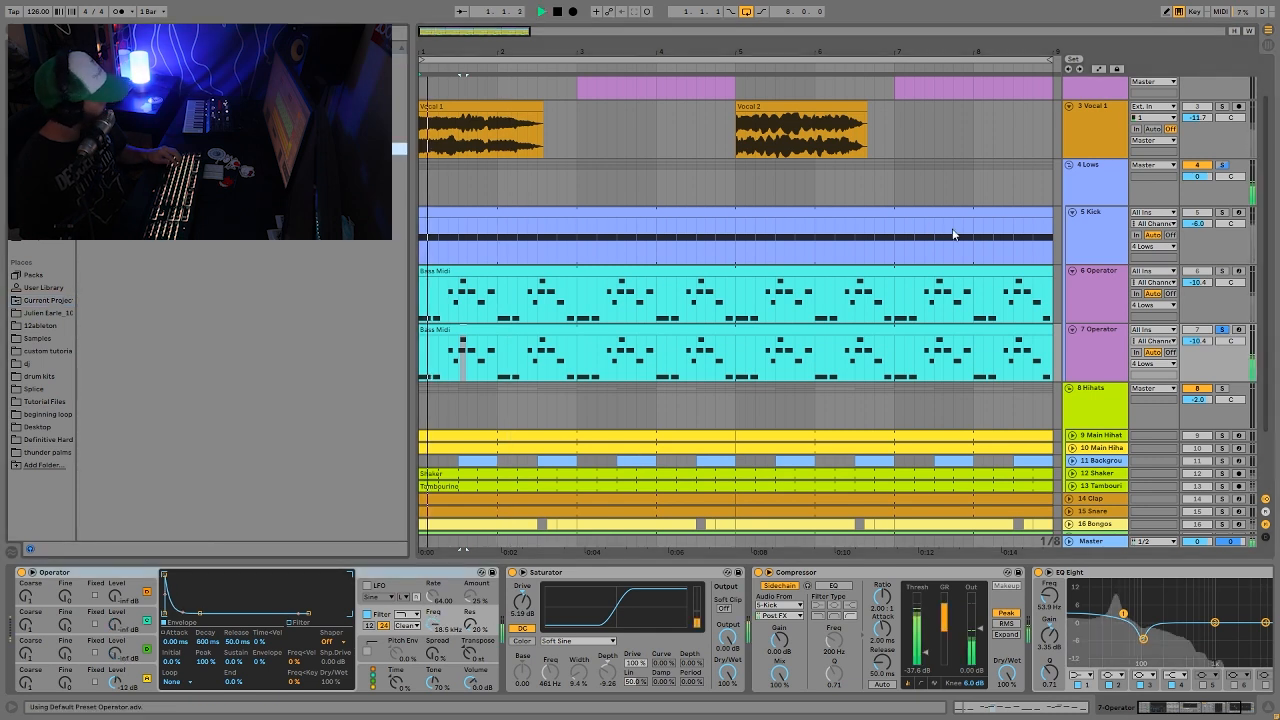
Compare the original Operator bass with its default-preset copy by soloing each track in turn during playback.
click(1221, 271)
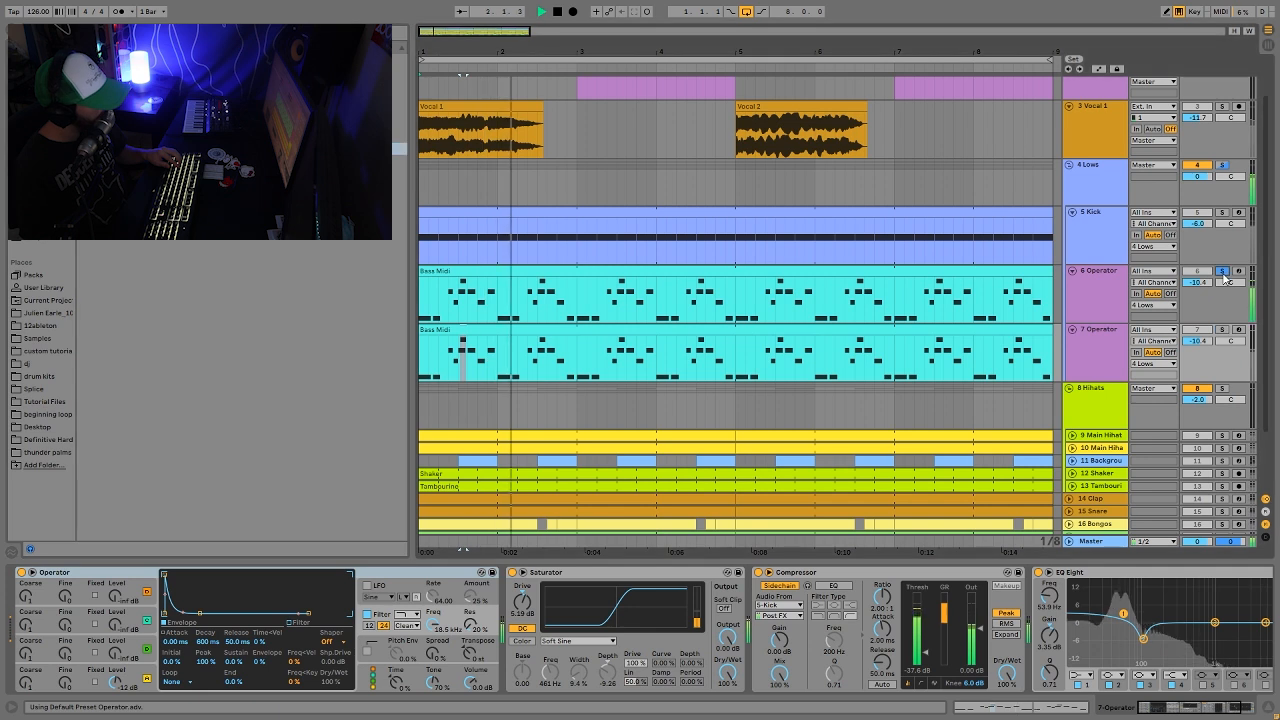
click(1112, 355)
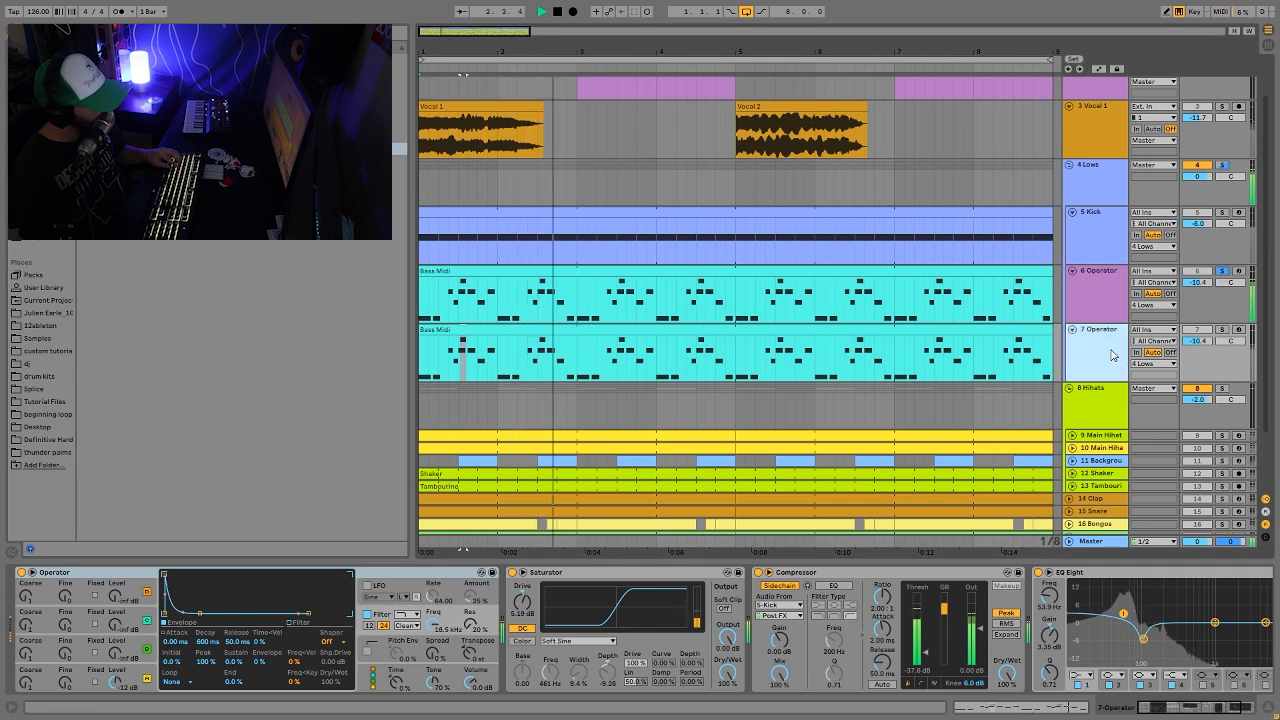
click(1222, 329)
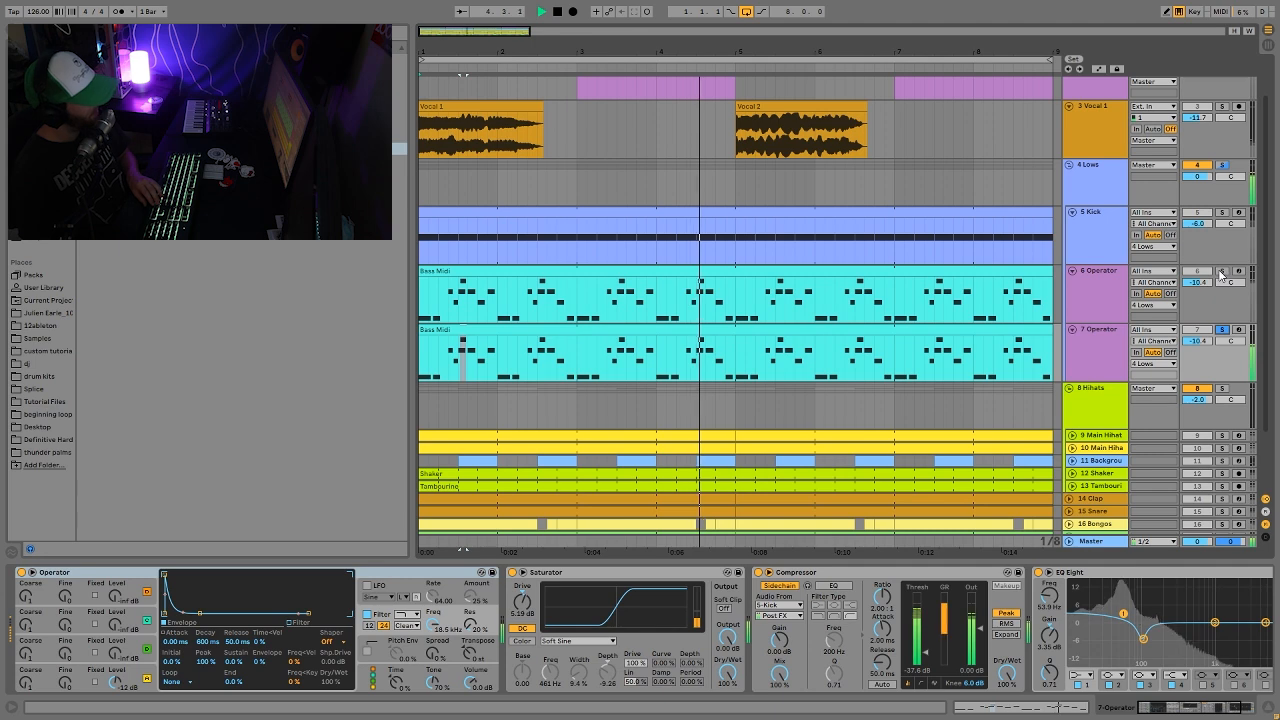
click(1221, 271)
Stop playback, delete the duplicated Operator track, and reselect the original bass track.
click(1085, 350)
key(space)
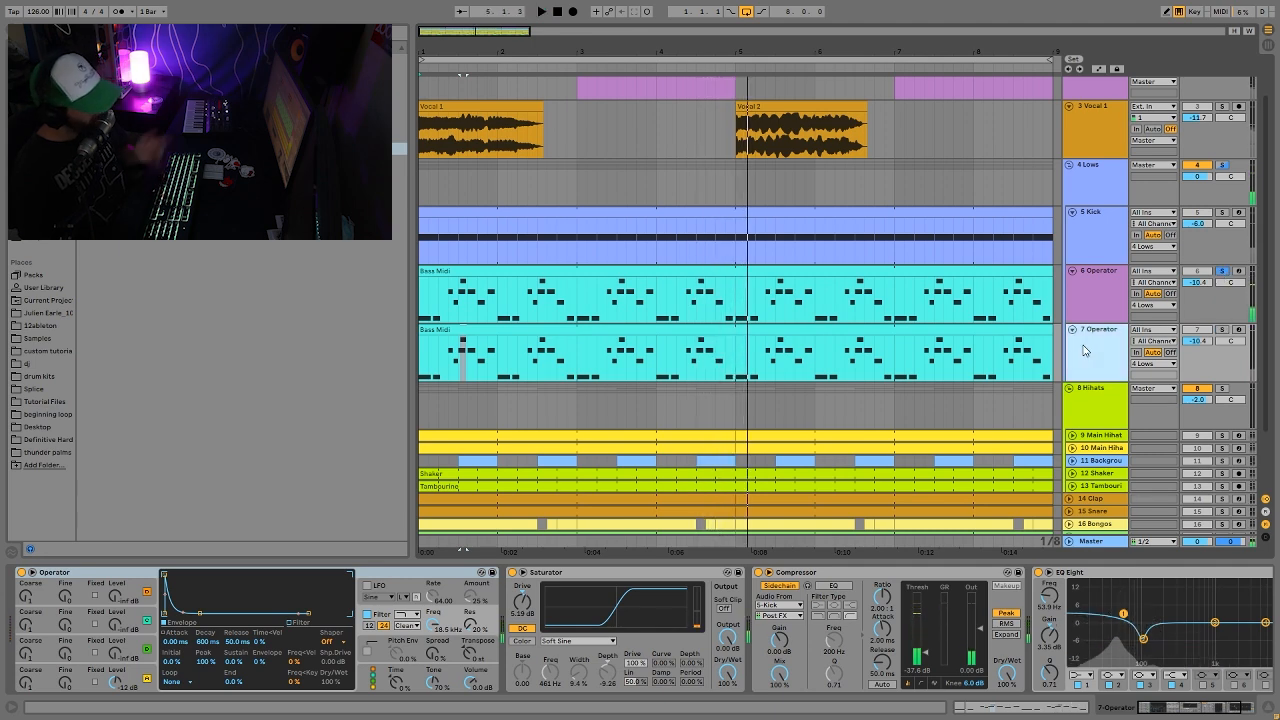
key(Delete)
key(Up)
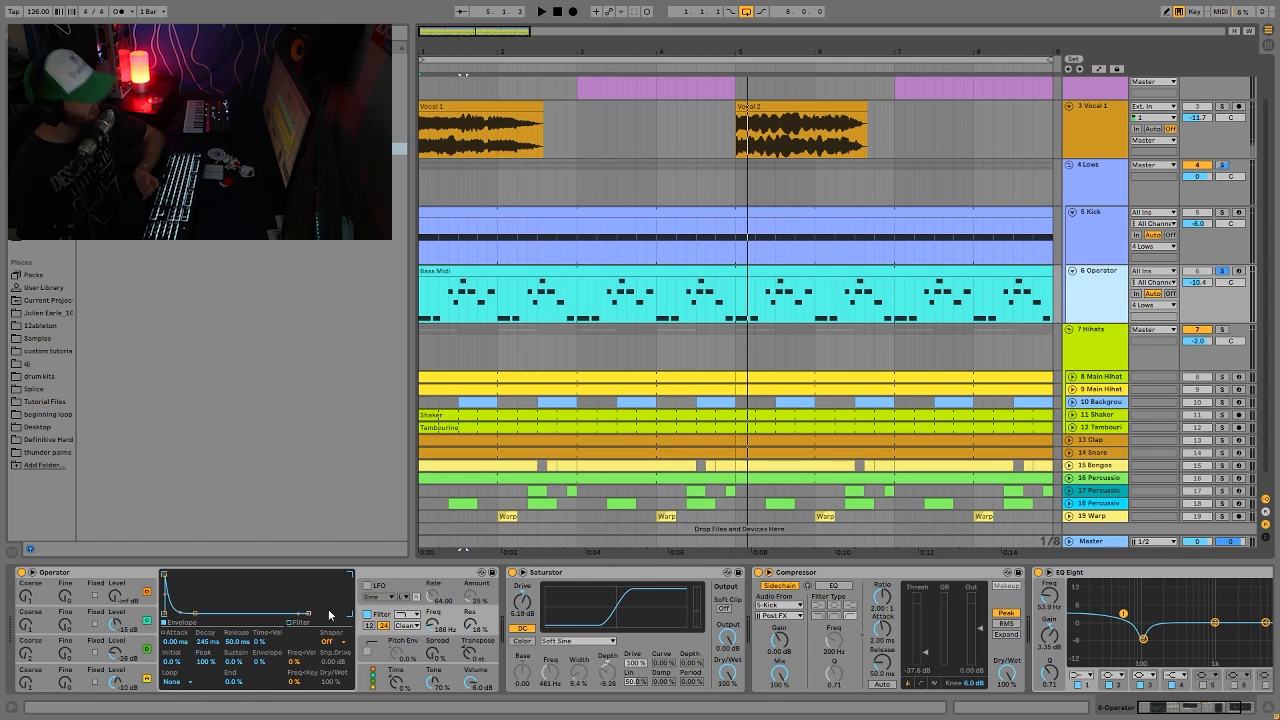
Play the soloed bass and review the Saturator, Compressor and EQ Eight in its device chain.
key(space)
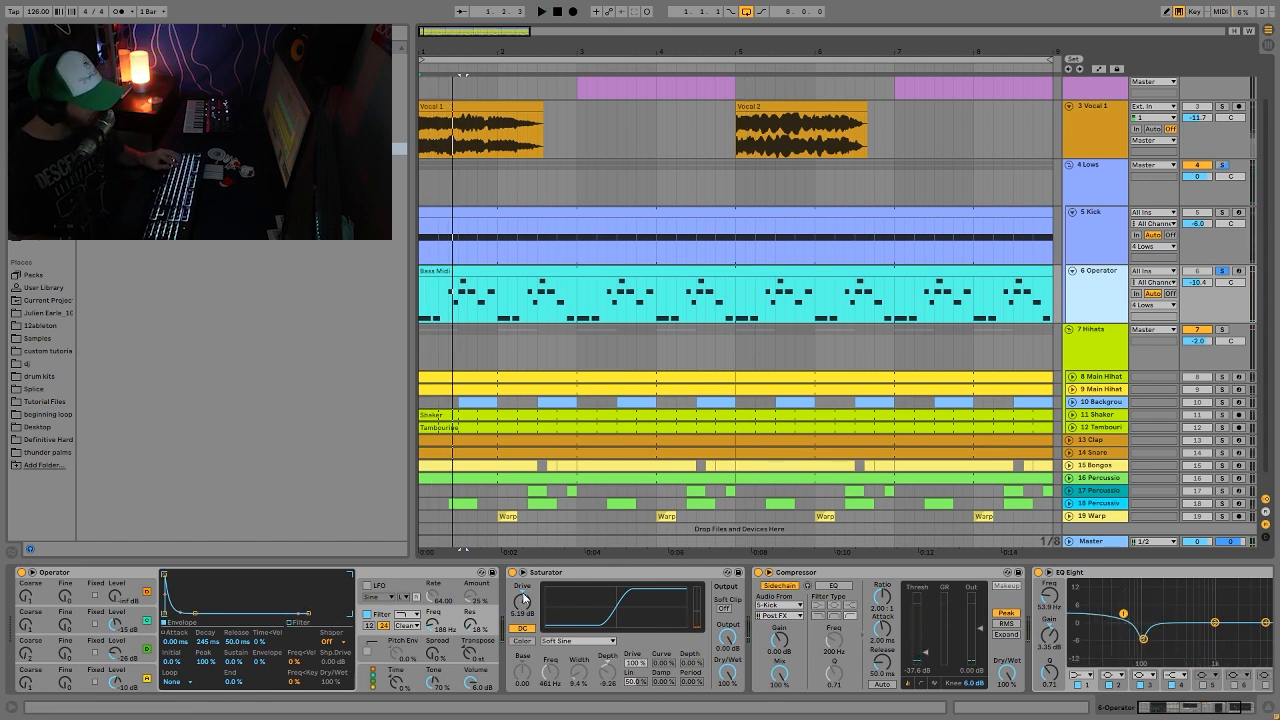
key(space)
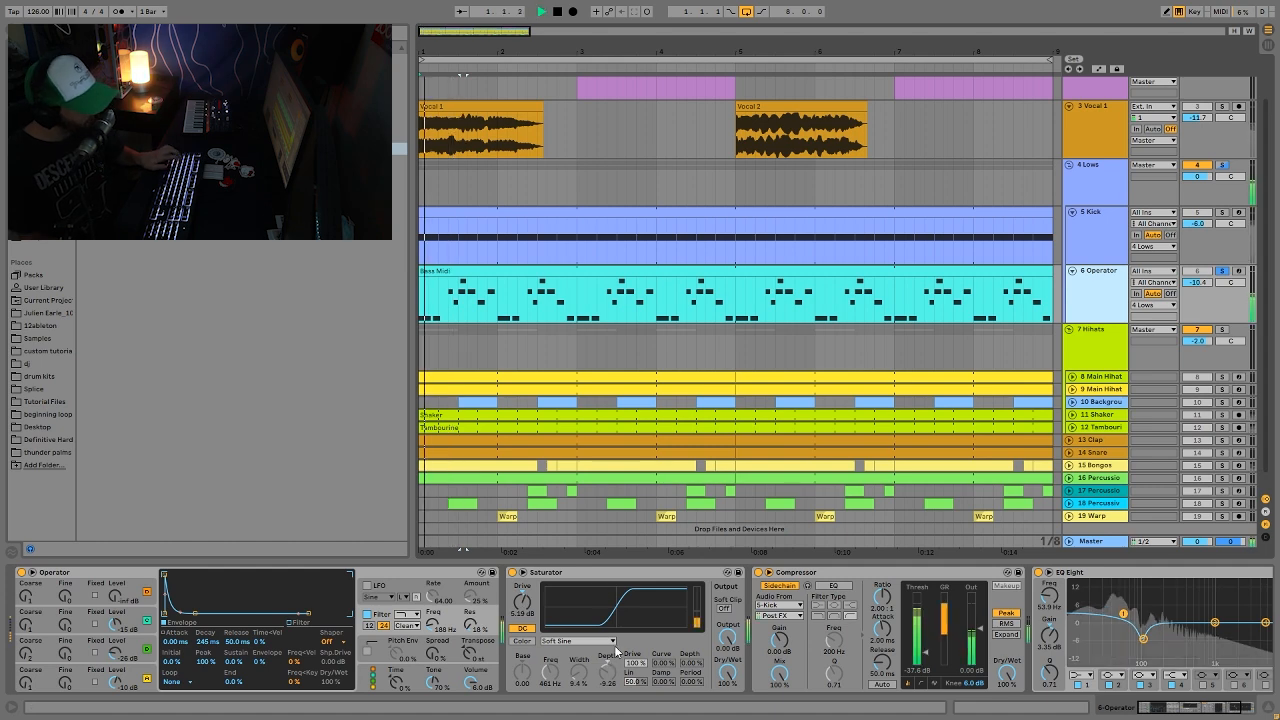
click(647, 605)
key(space)
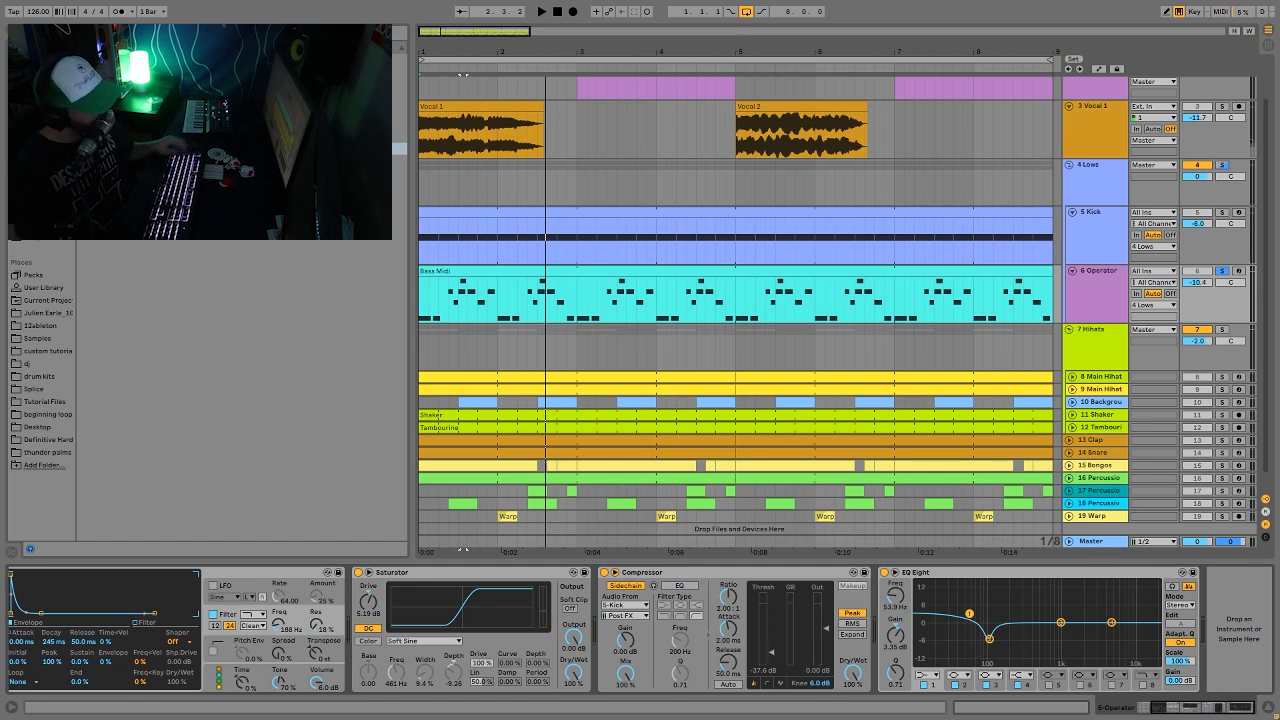
Solo the Lows group and compare the kick and bass with the group's Saturator bypassed and enabled.
click(1022, 167)
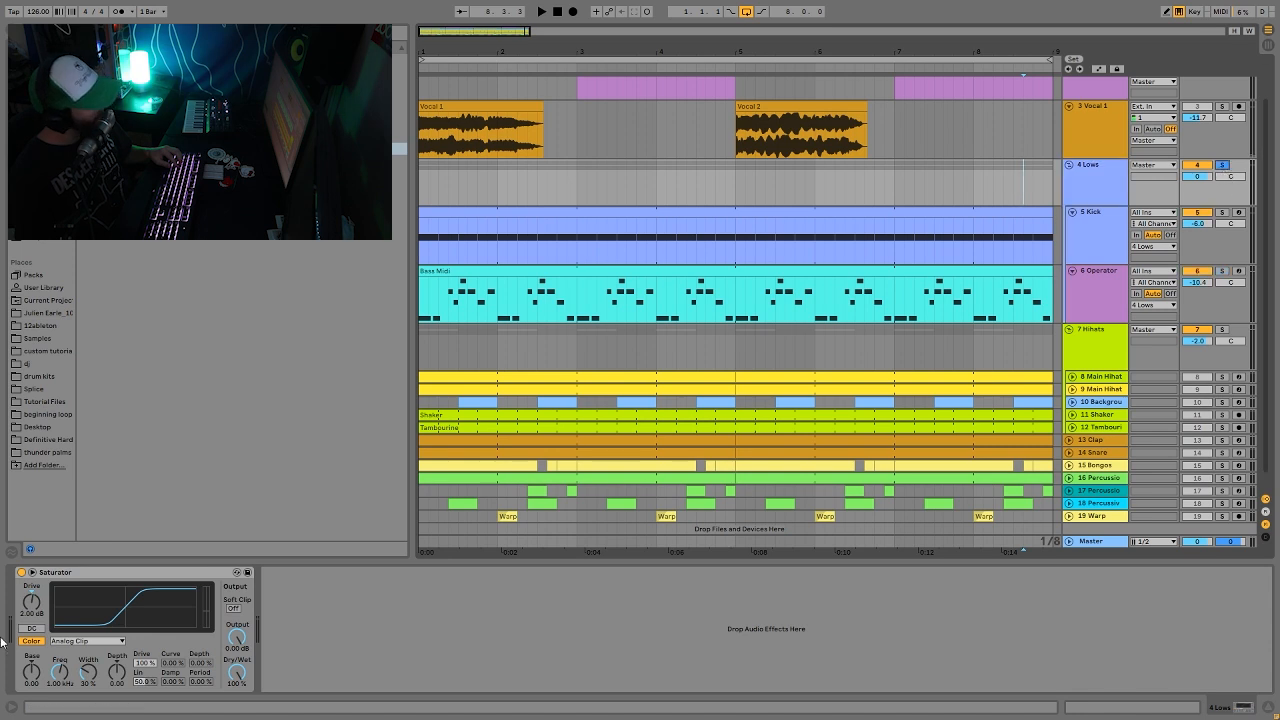
click(24, 574)
key(space)
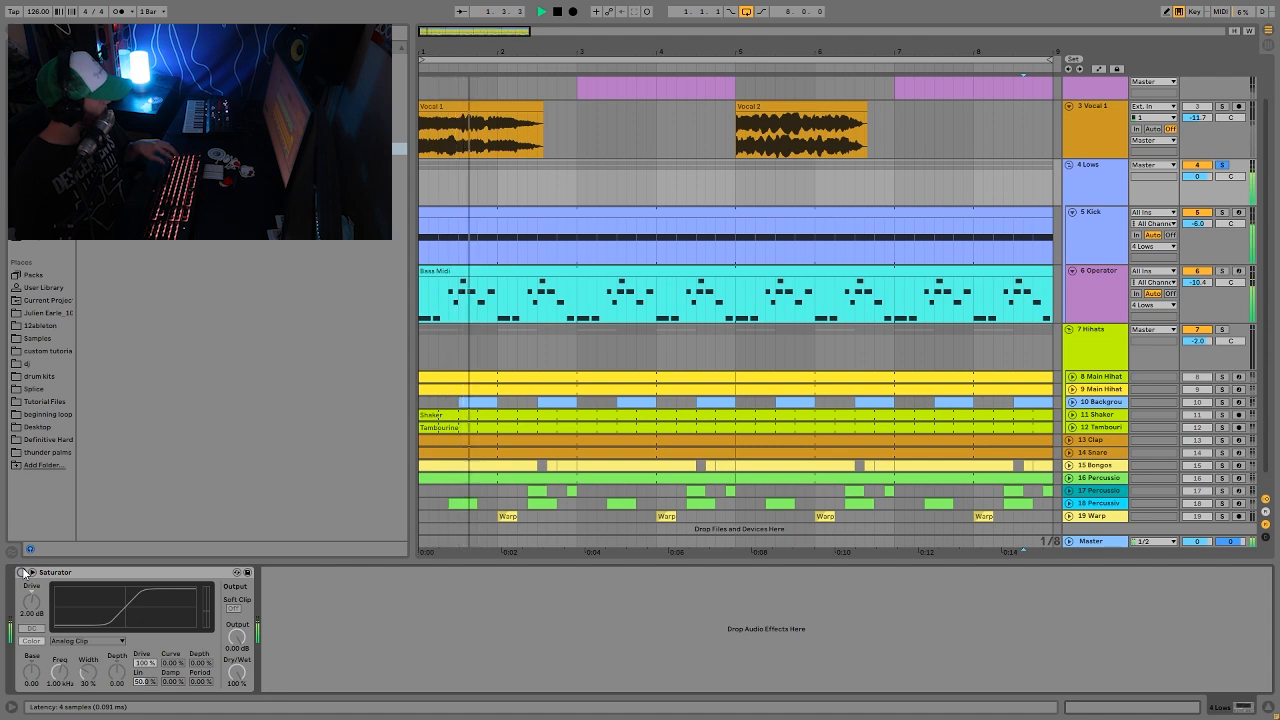
click(24, 574)
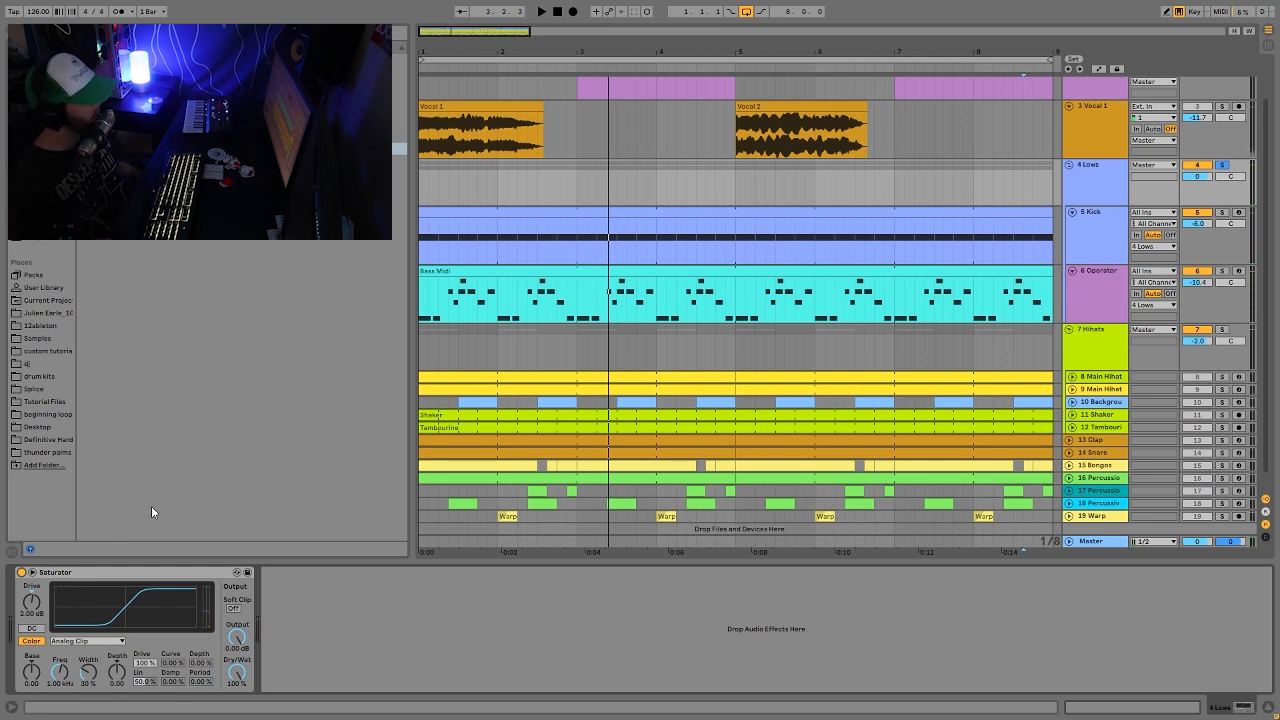
key(space)
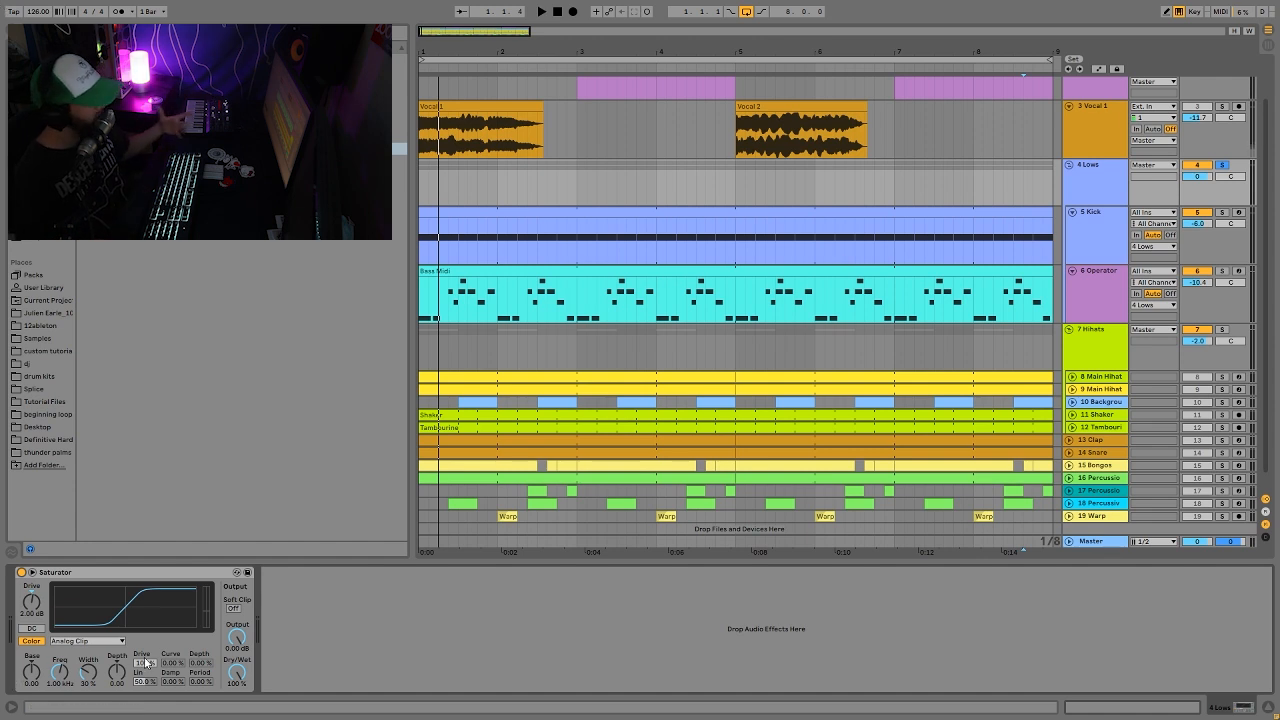
Set the Lows group's insert mark to 1.1.1 and listen to the opening of the soloed group.
click(423, 202)
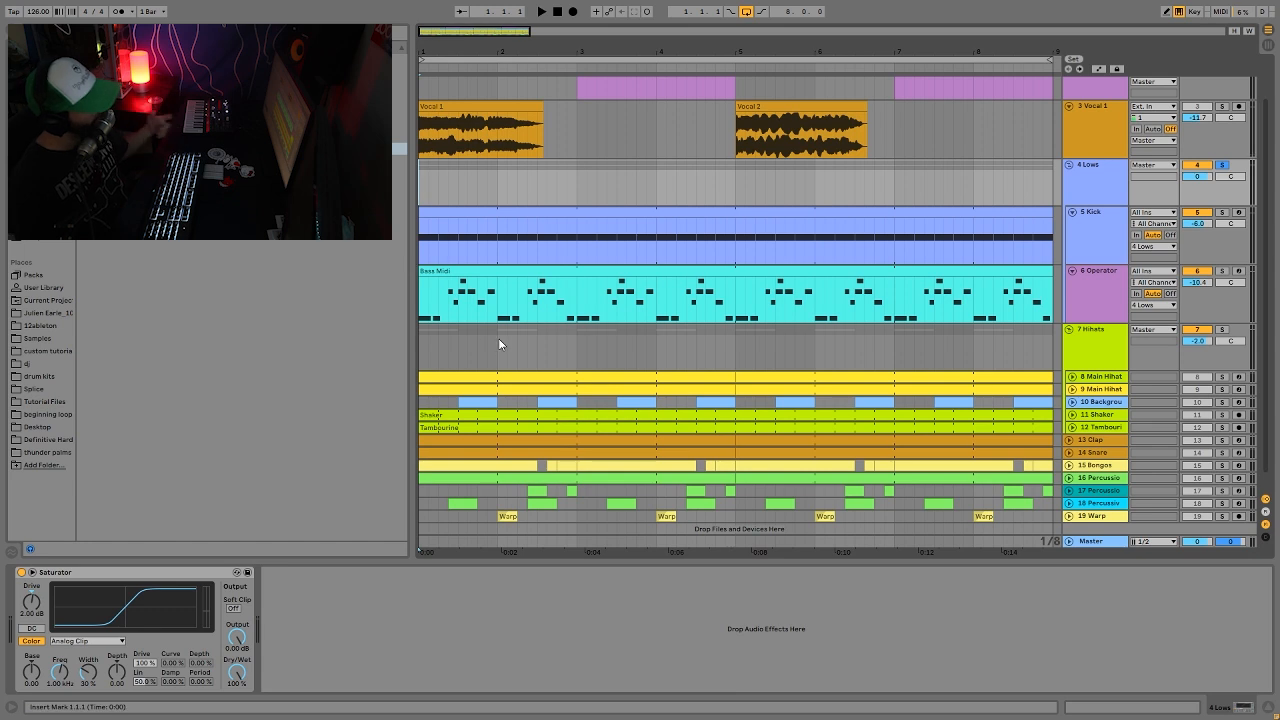
key(space)
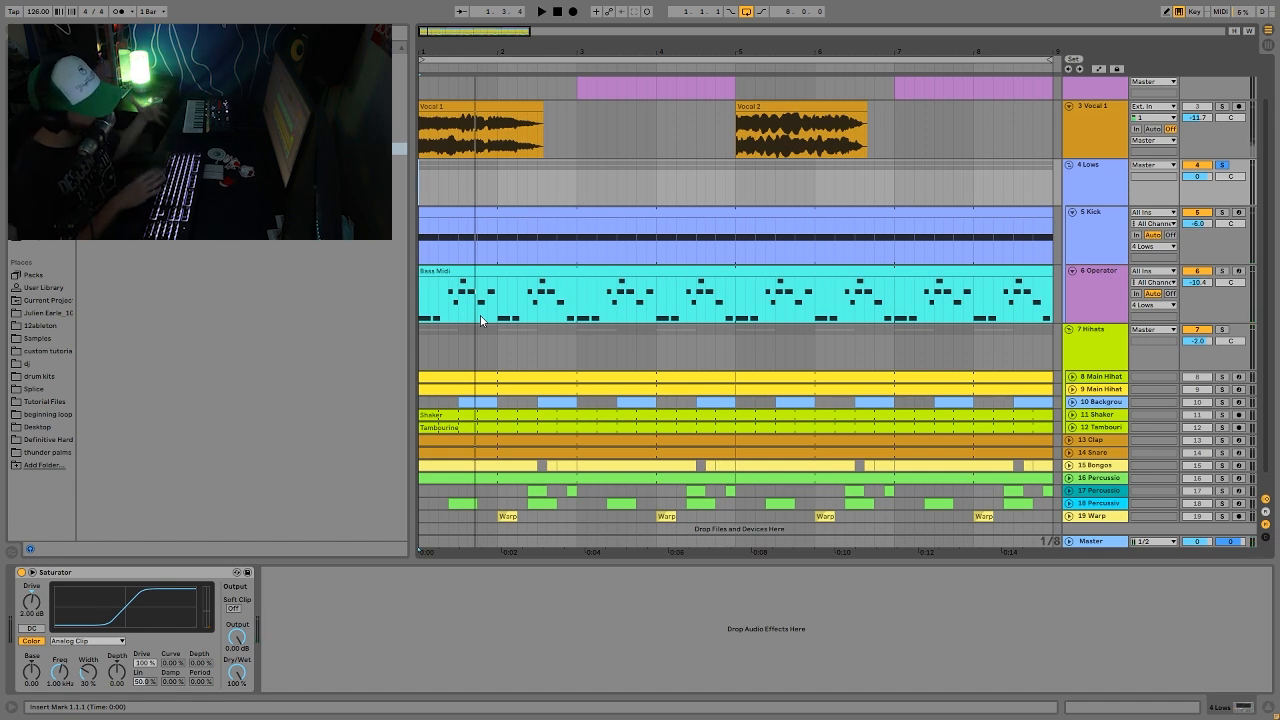
key(space)
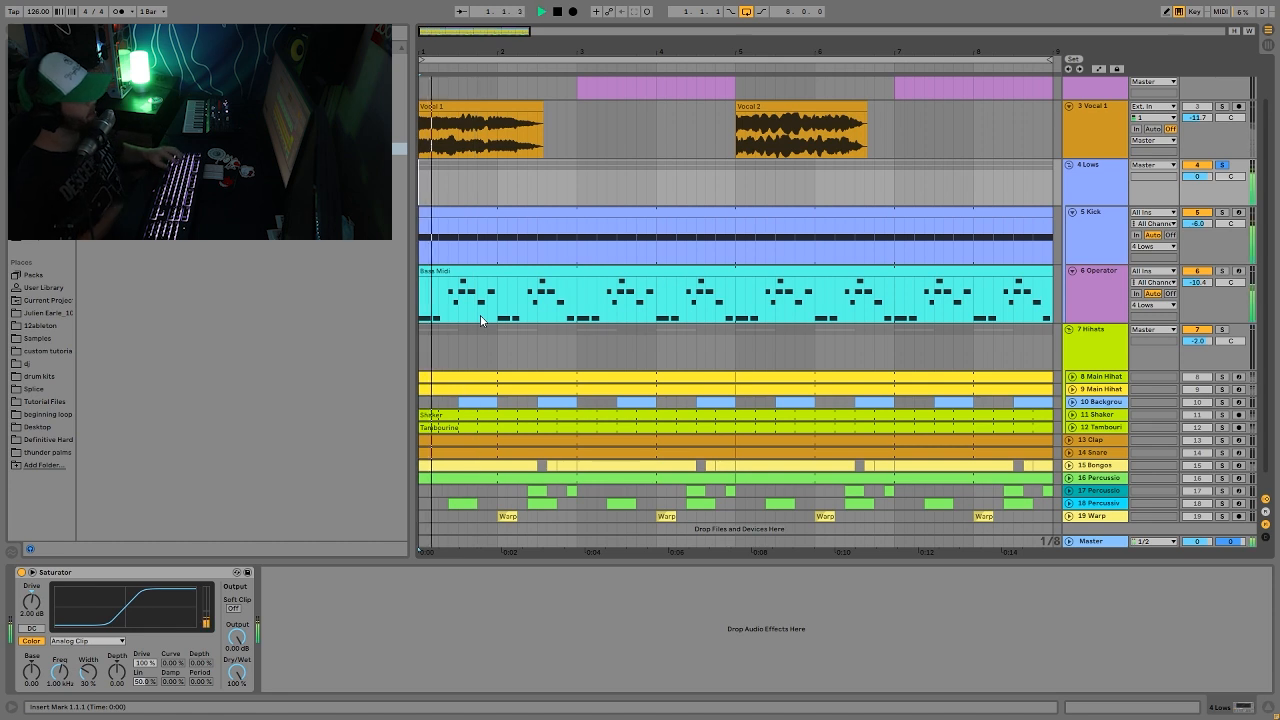
key(space)
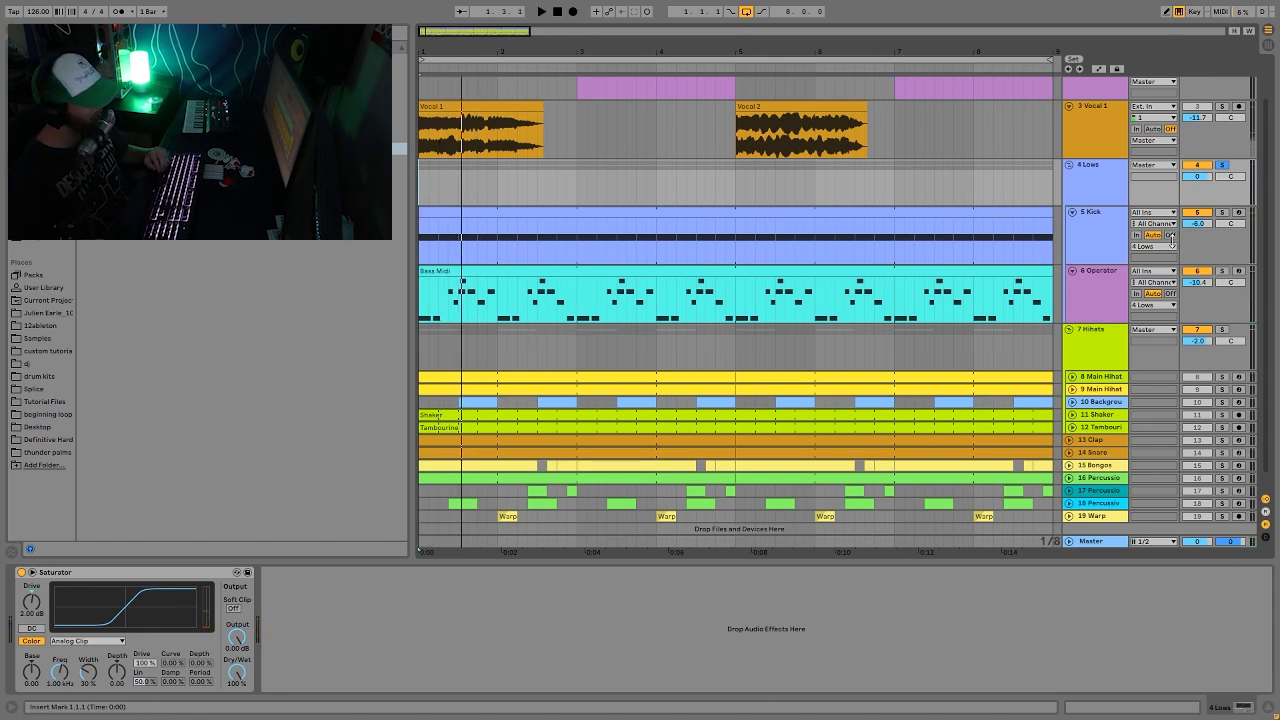
Play the soloed Lows group once more, then solo the Hihats group and listen to it.
key(space)
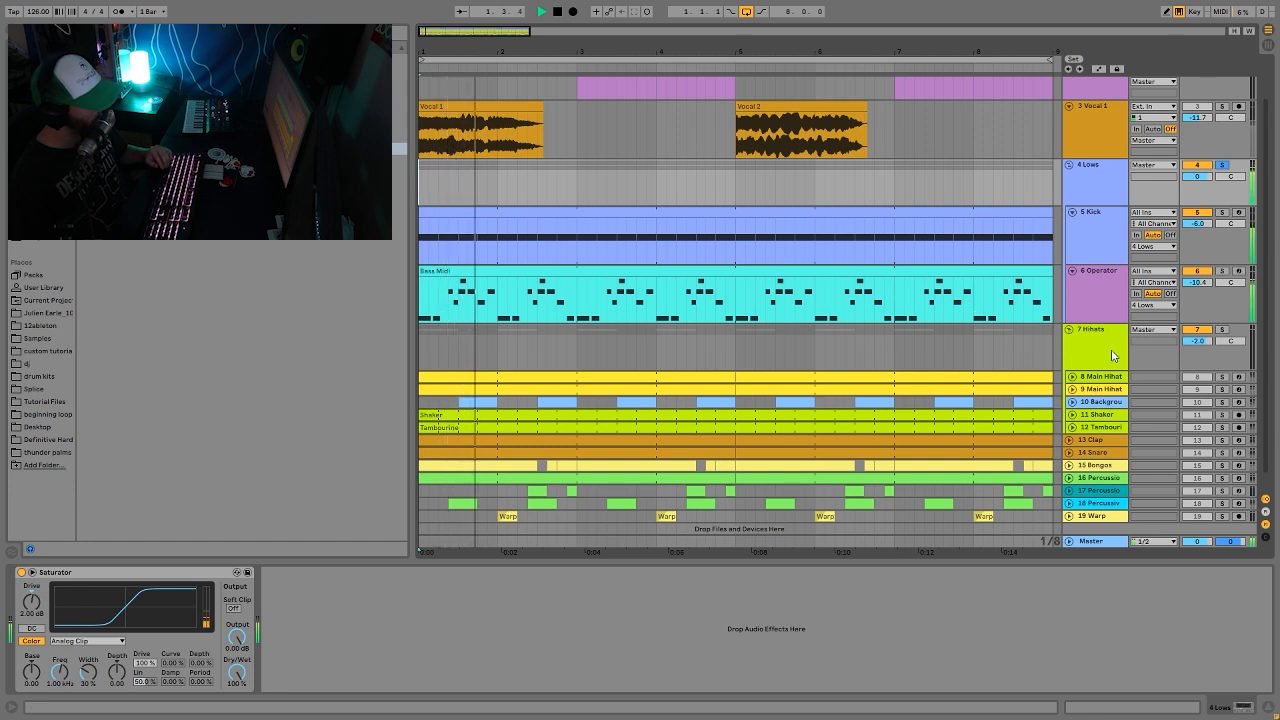
key(space)
click(1221, 330)
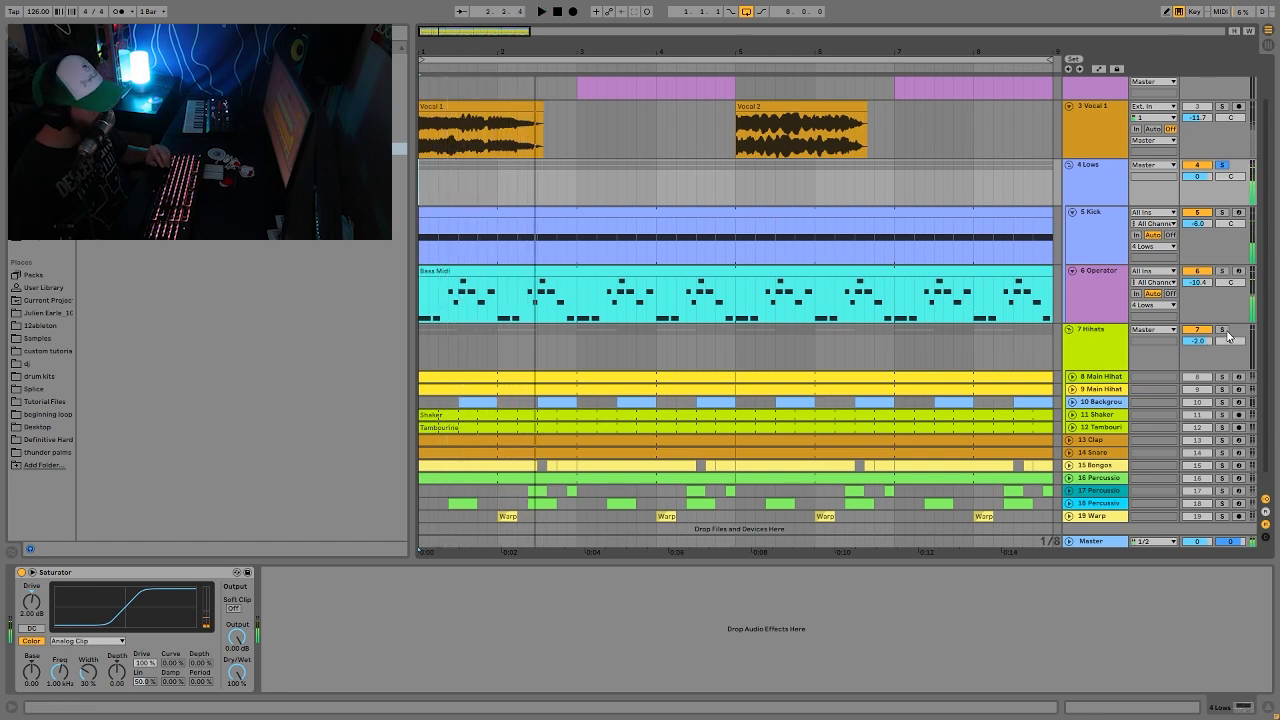
key(space)
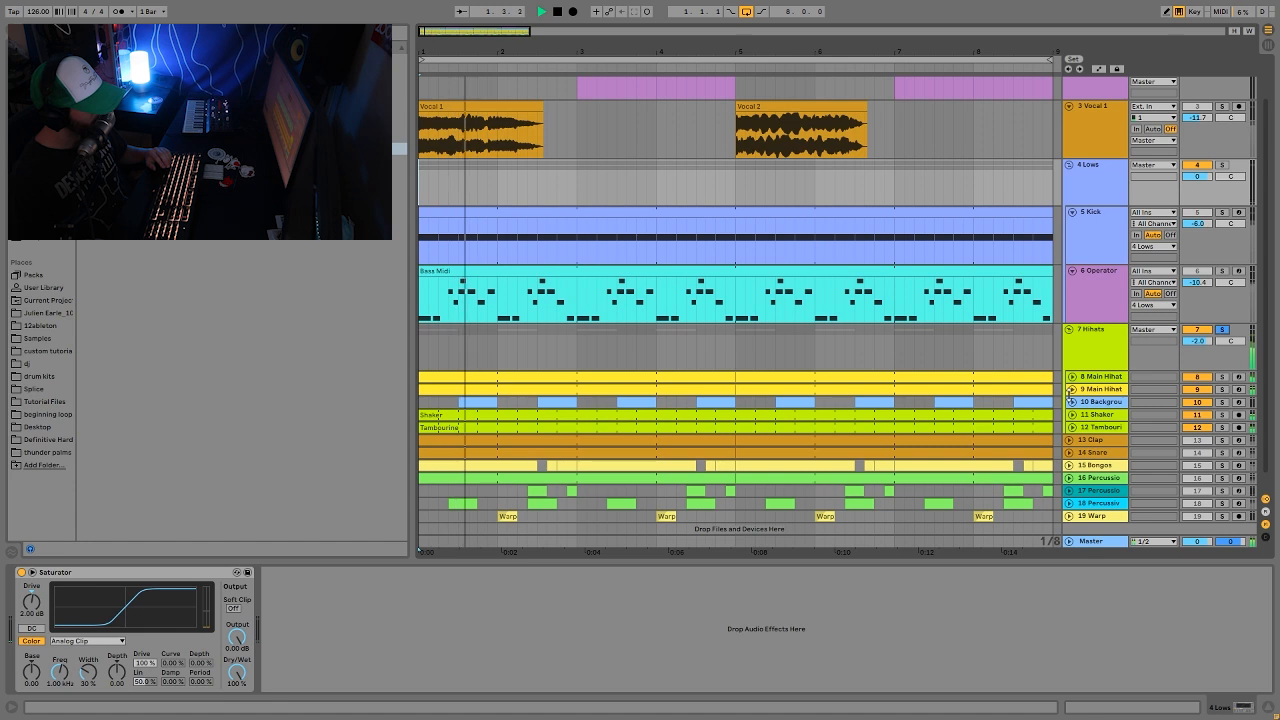
Unfold the two Main Hihat tracks and show the sampler of Main Hihat 1.
click(1072, 389)
click(1072, 377)
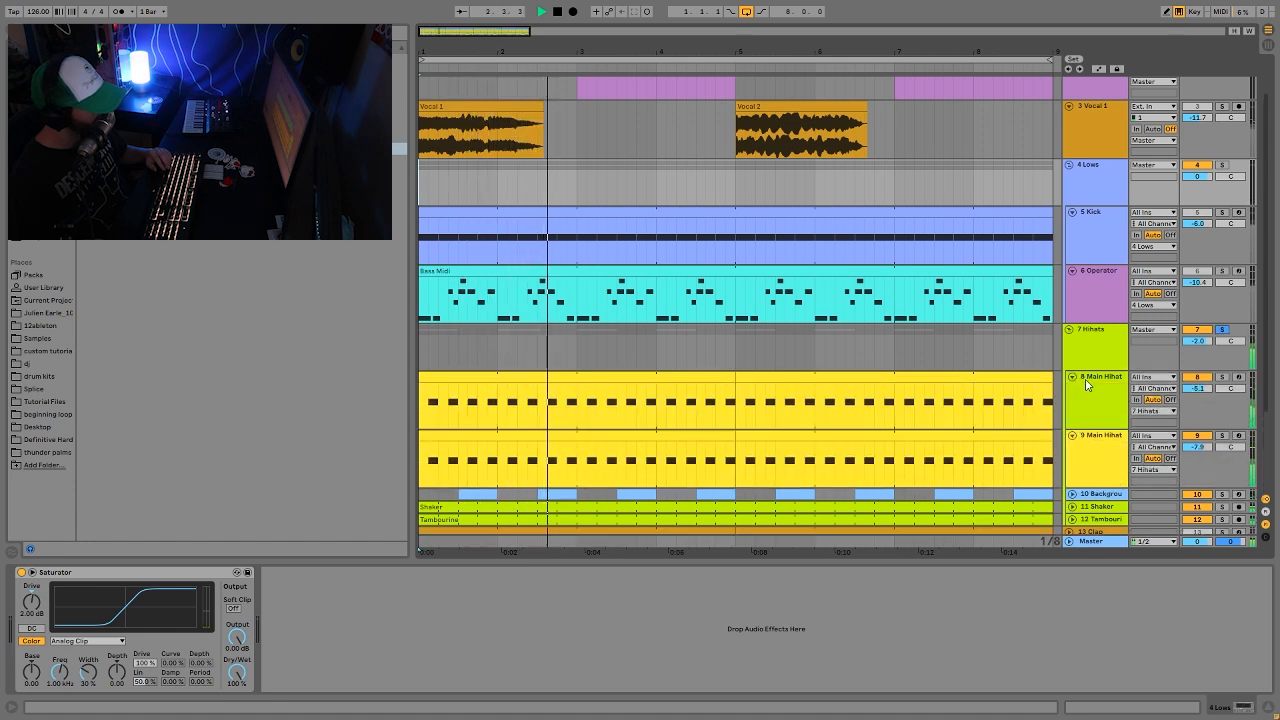
click(1103, 376)
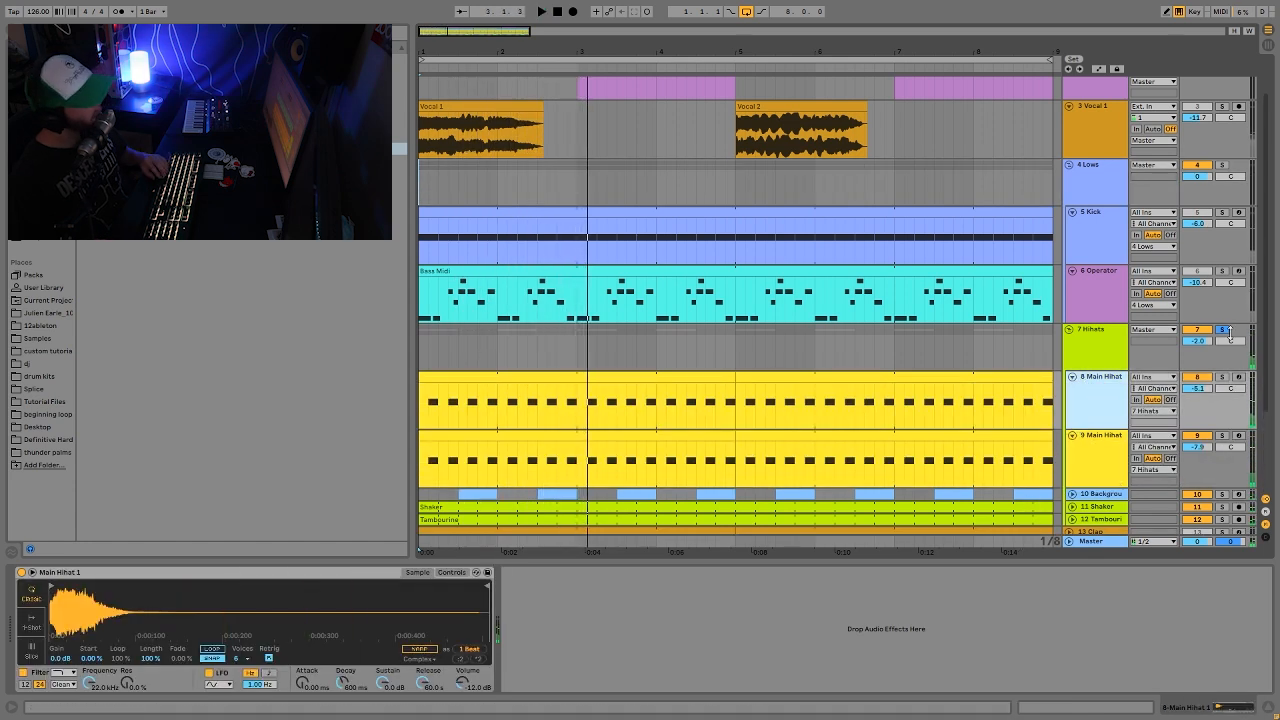
Solo the two Main Hihat tracks and listen to them separately and layered together.
click(1220, 377)
scroll(1224, 388, down, 2)
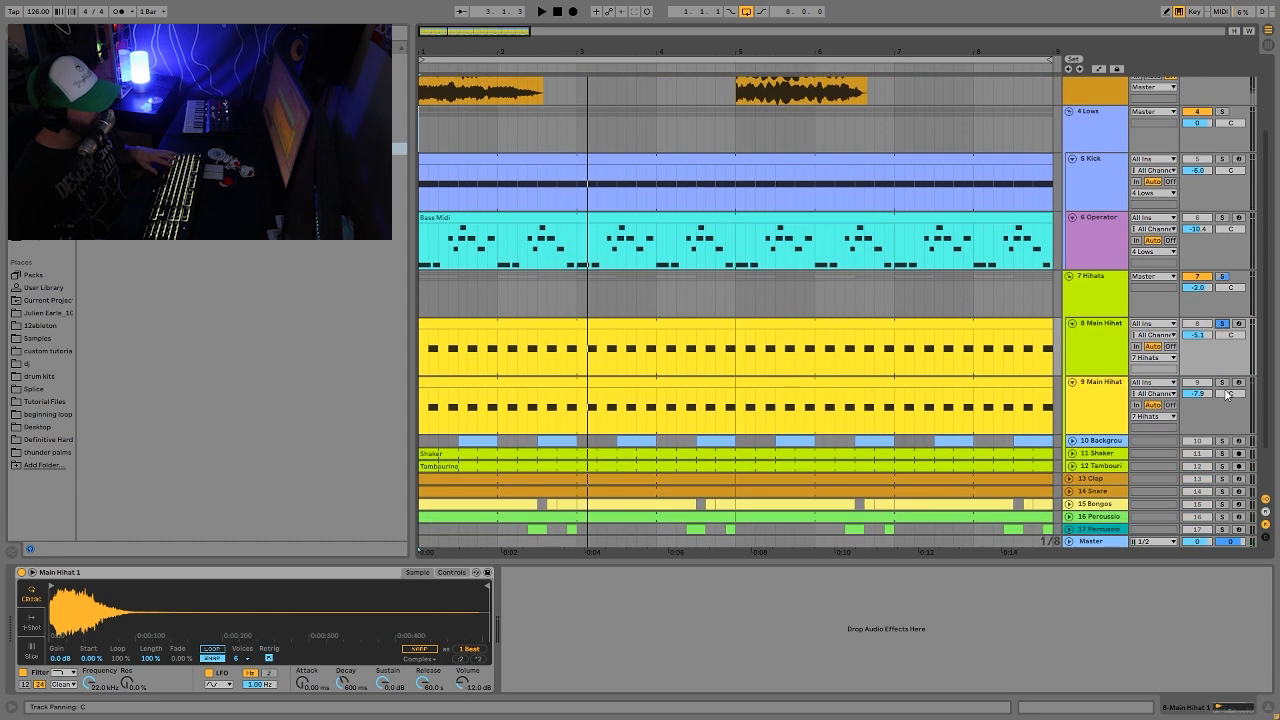
click(1224, 386)
key(space)
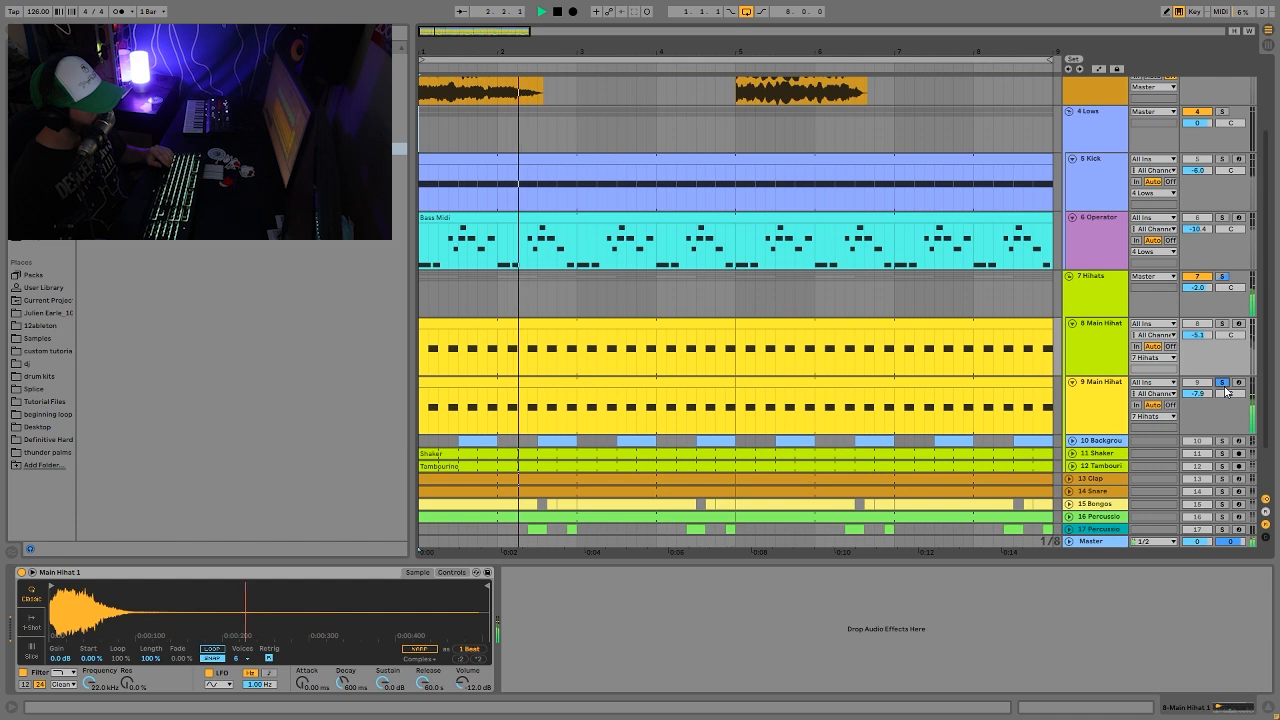
ctrl+click(1228, 325)
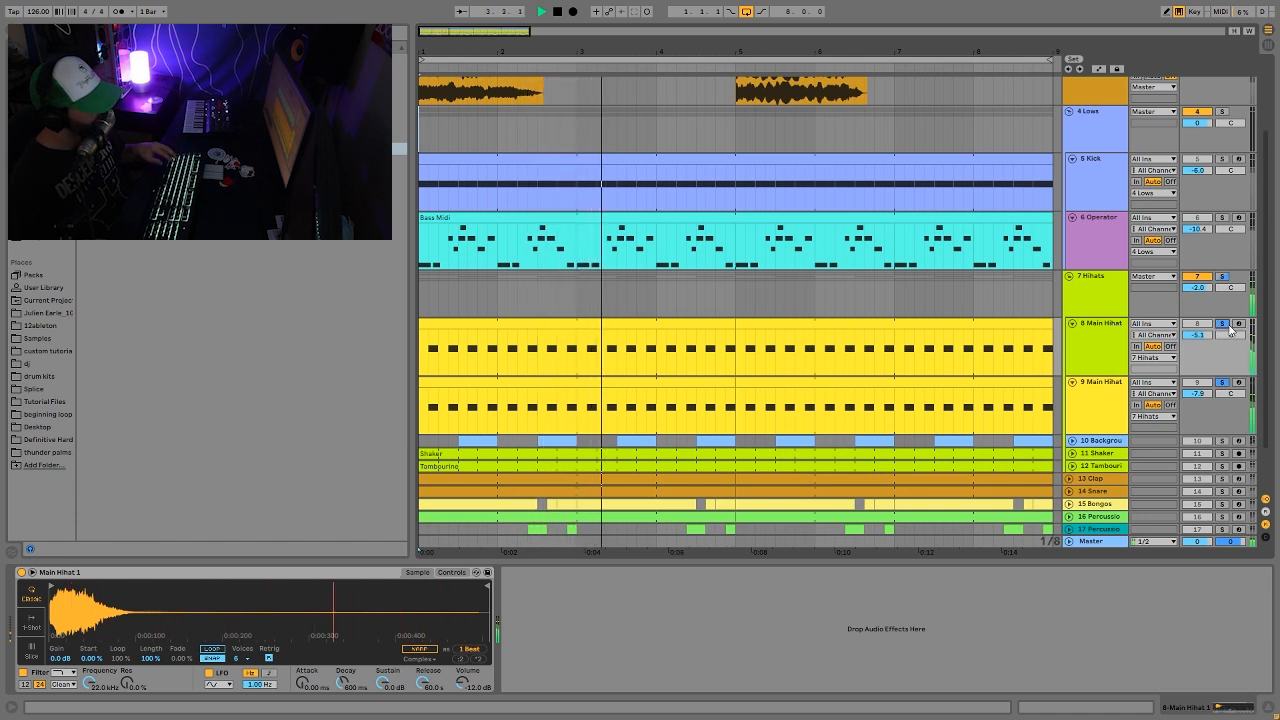
key(space)
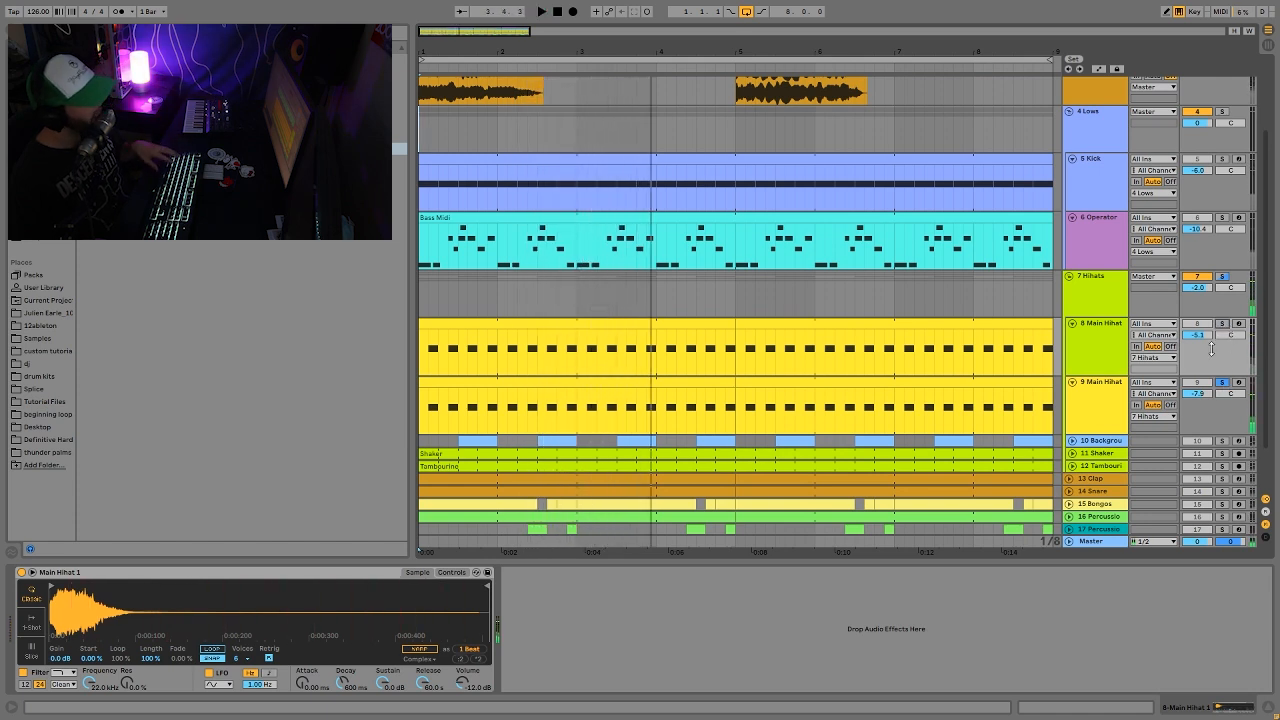
Show the sampler of Main Hihat 2 and listen to that track soloed.
click(1110, 390)
key(space)
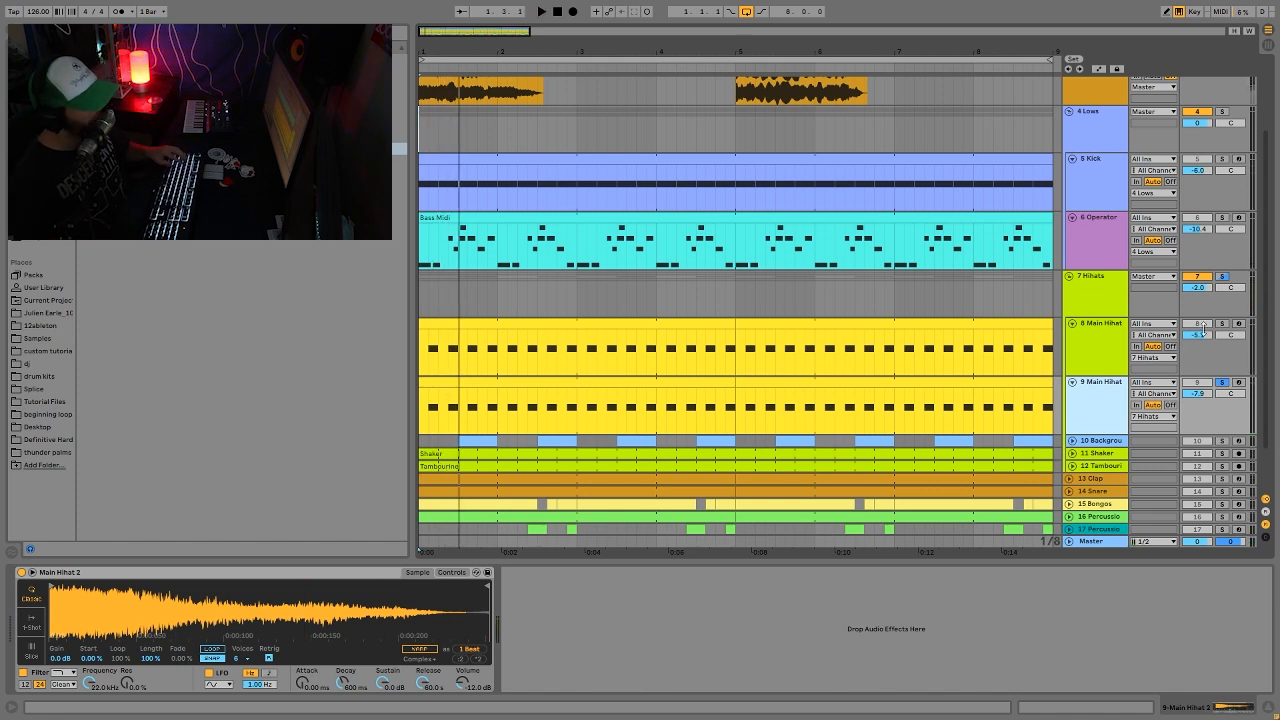
key(space)
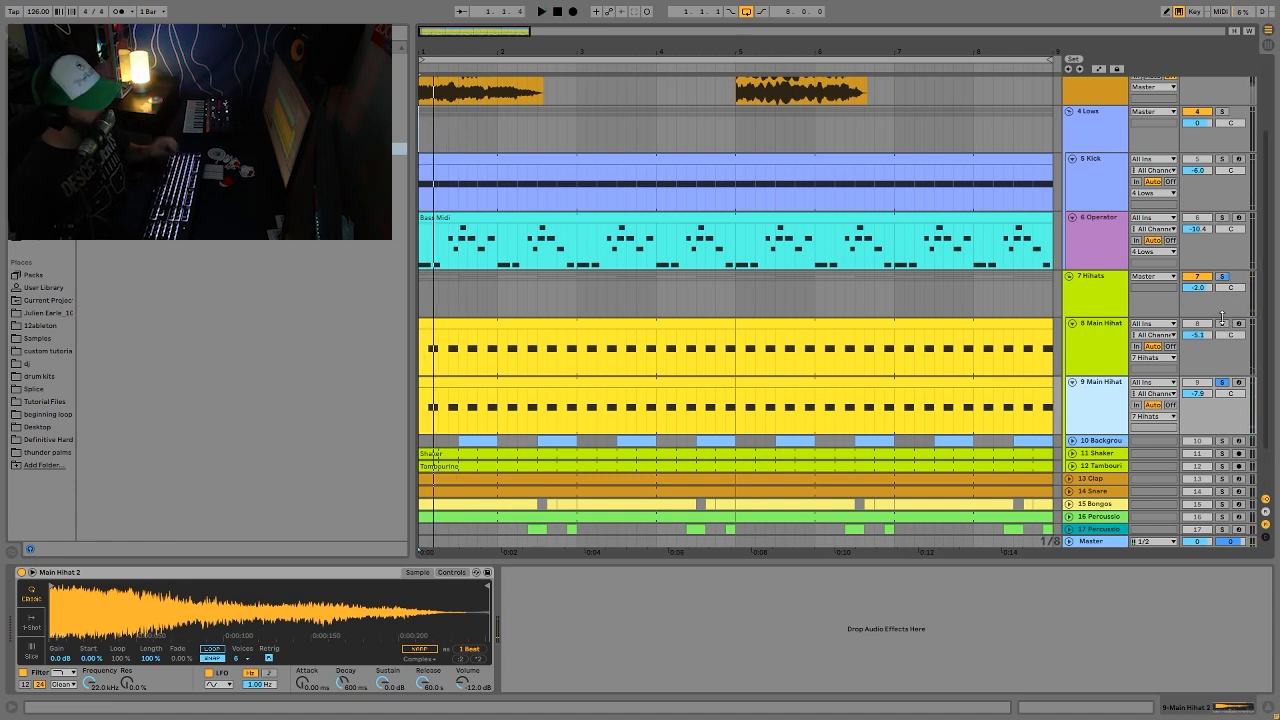
Solo Main Hihat 1, compare it alone and layered with Main Hihat 2, and clear the solos.
click(1223, 326)
click(1222, 277)
click(1224, 324)
key(space)
click(1118, 326)
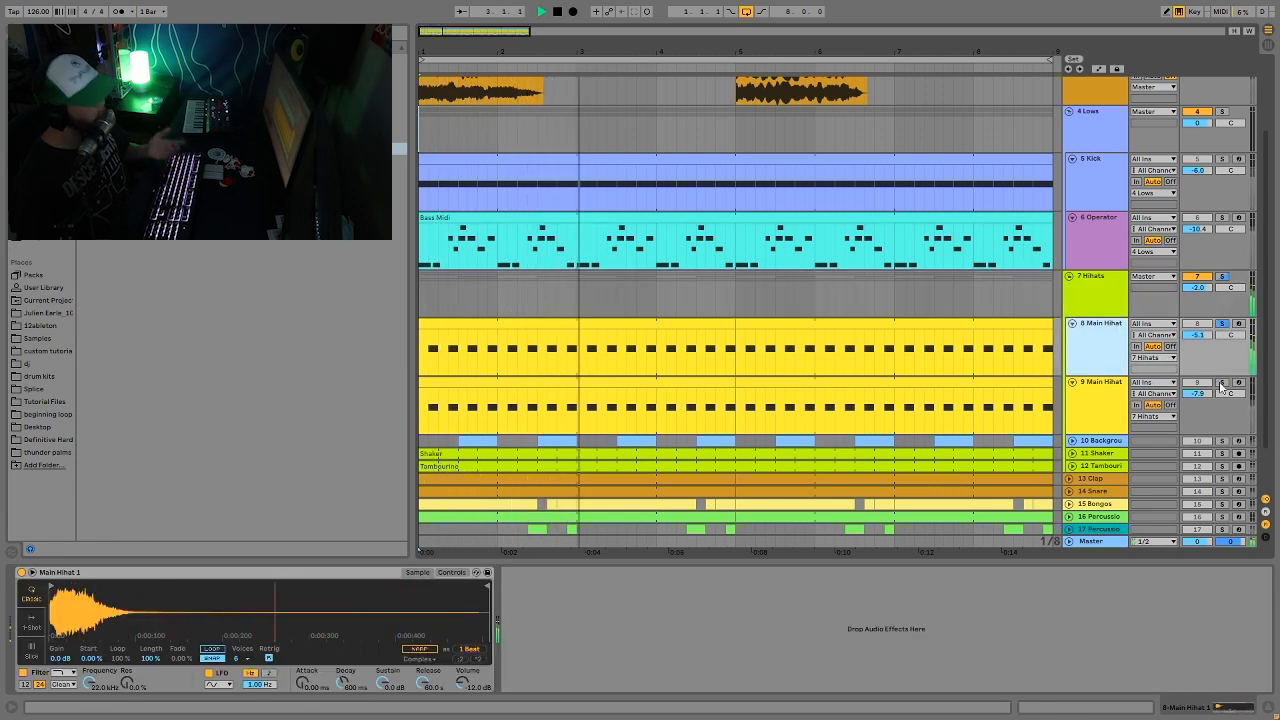
ctrl+click(1221, 384)
click(1221, 384)
key(space)
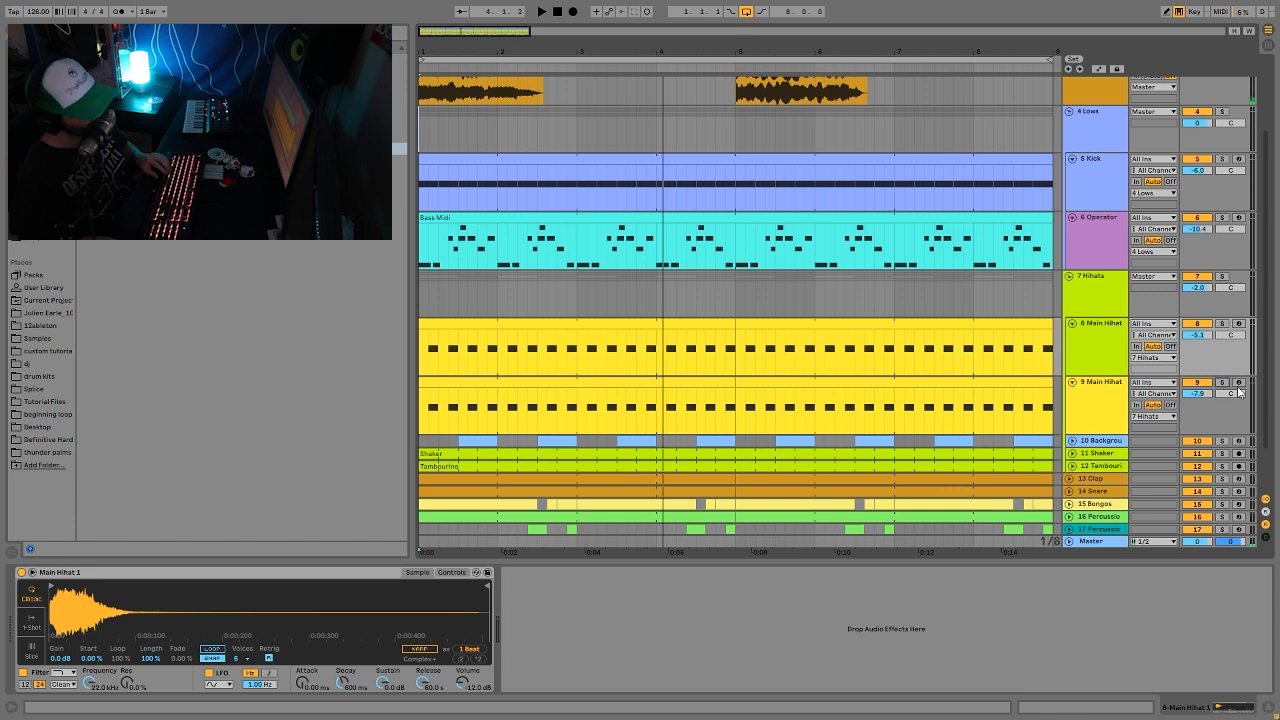
Listen to Main Hihat 2 soloed against the full loop, then clear its solo.
key(space)
click(1221, 383)
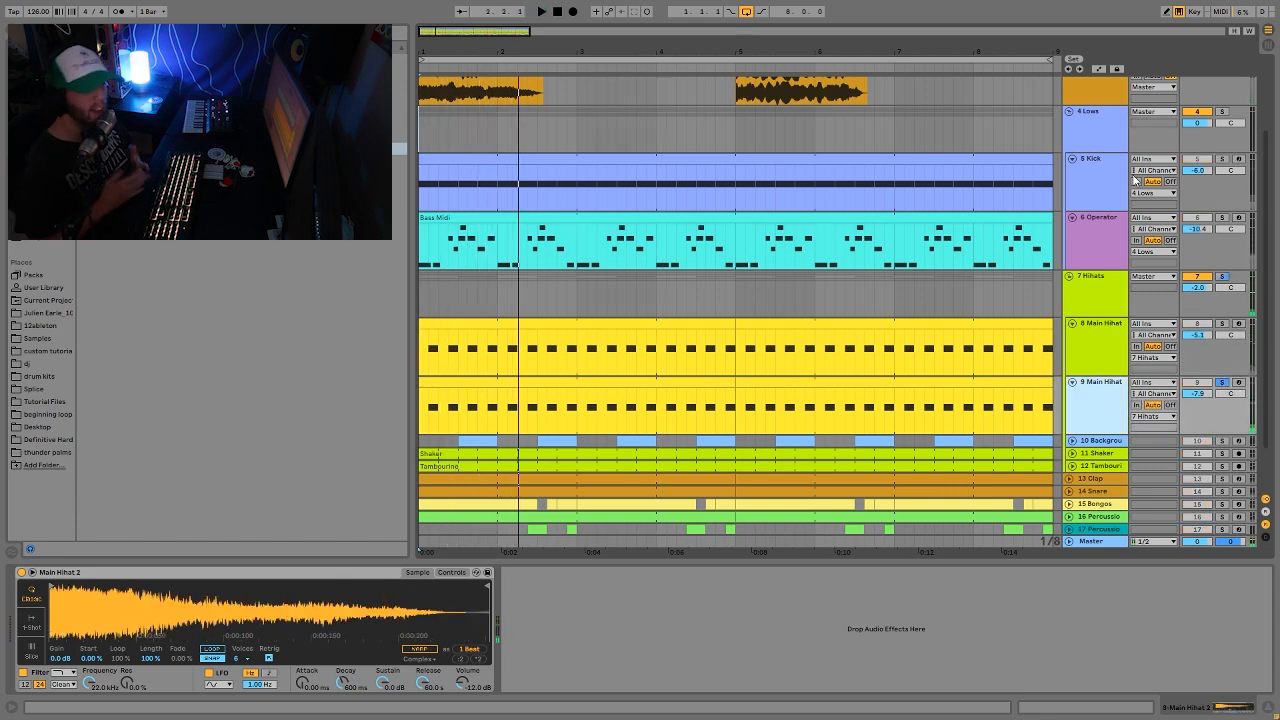
click(1221, 383)
key(space)
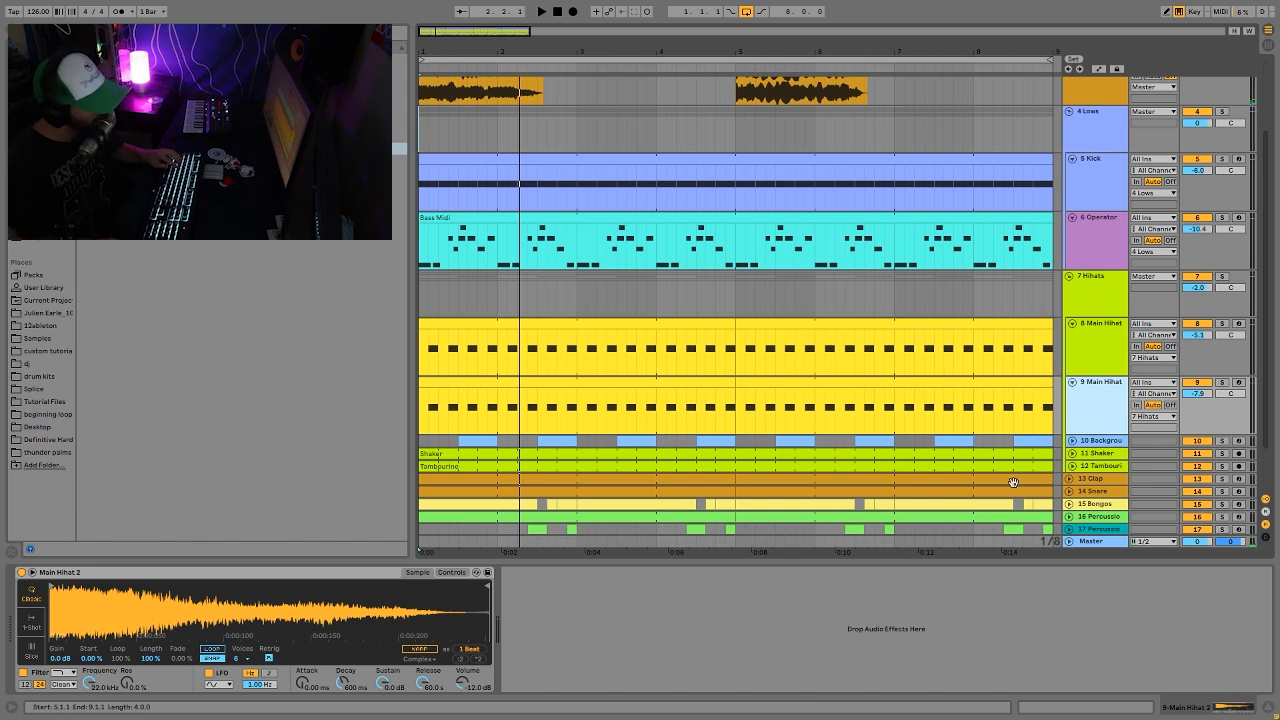
Unfold the Background Hihat track, solo it from its first clip, compare it with Main Hihat 2, and clear the solos.
scroll(1086, 376, down, 3)
click(1072, 388)
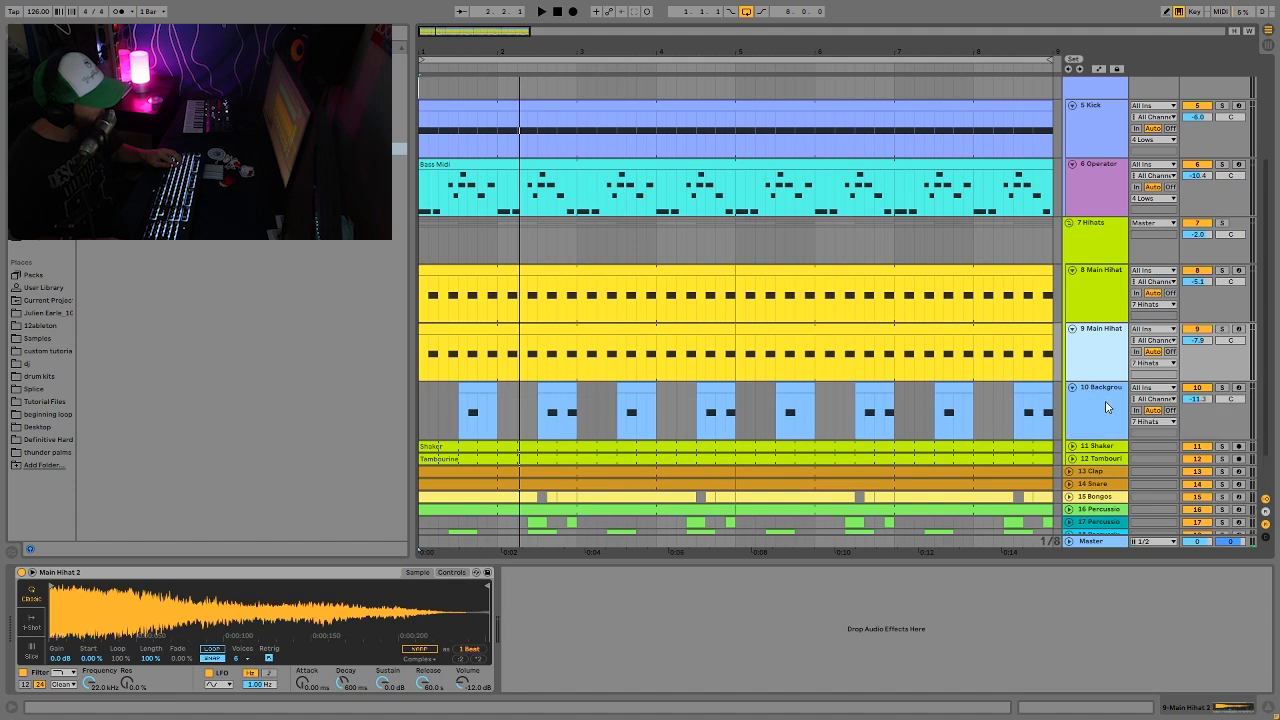
click(1220, 389)
click(471, 401)
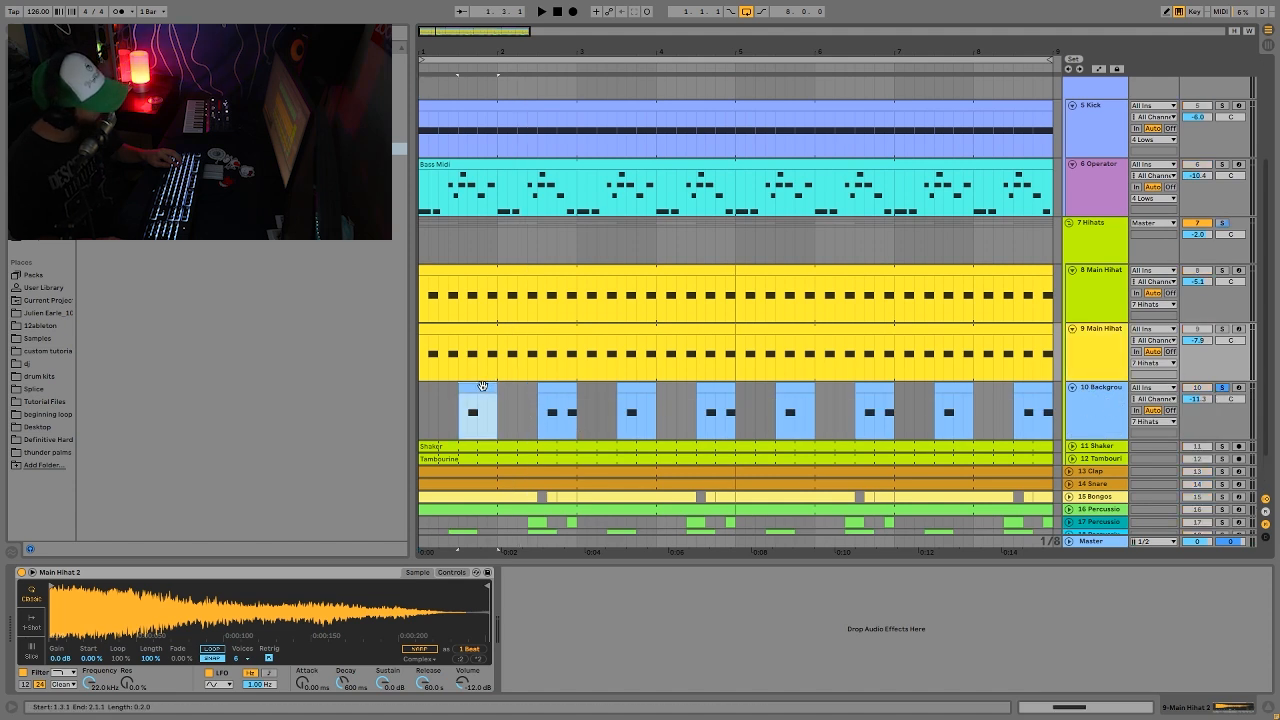
key(space)
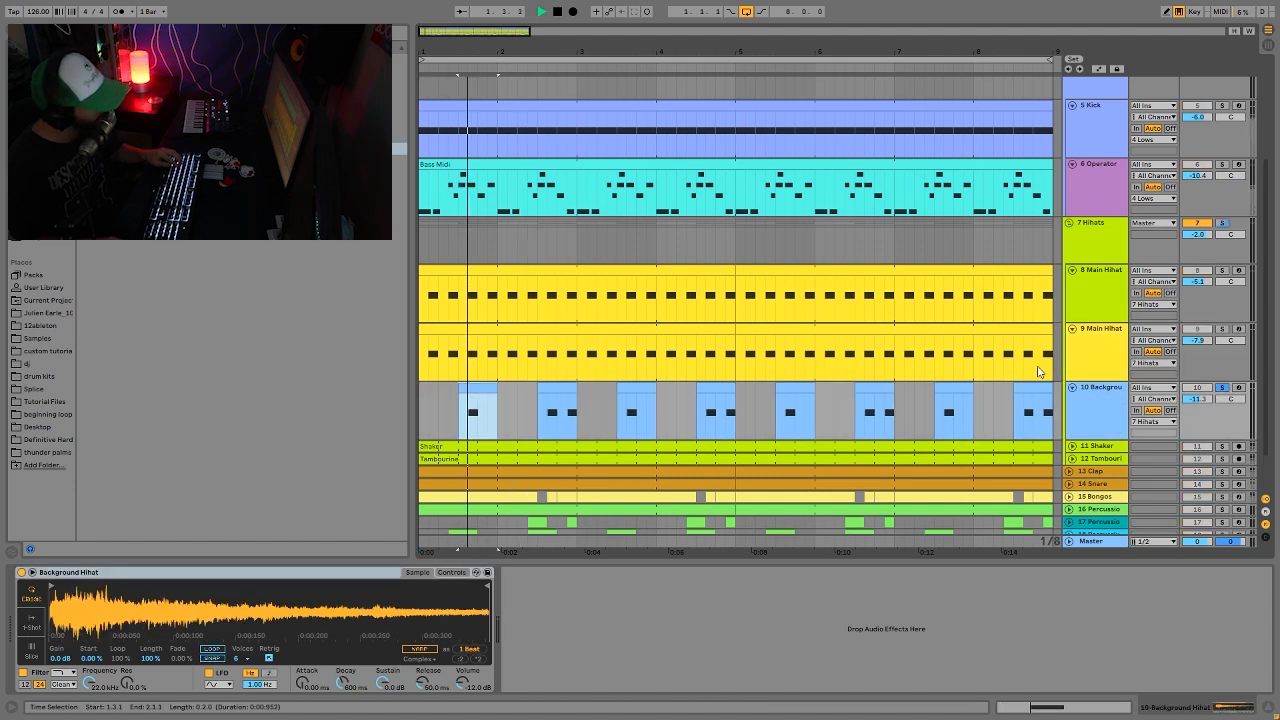
click(1221, 329)
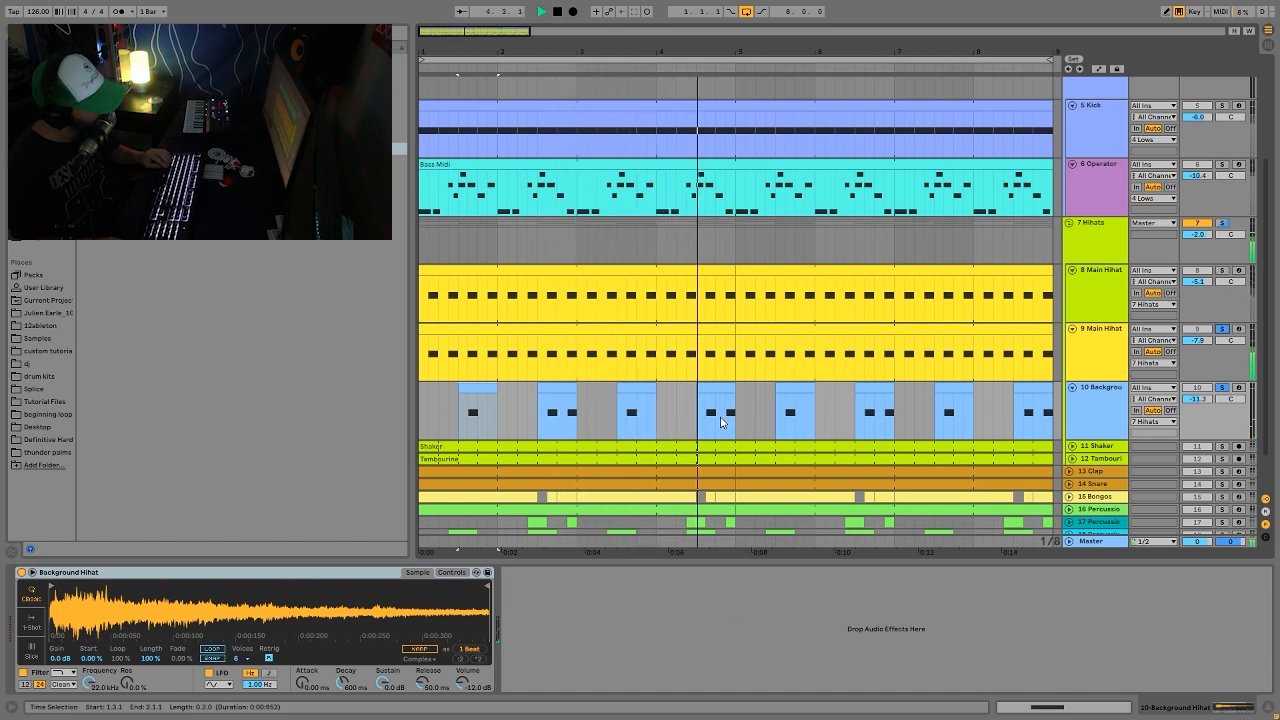
click(1221, 387)
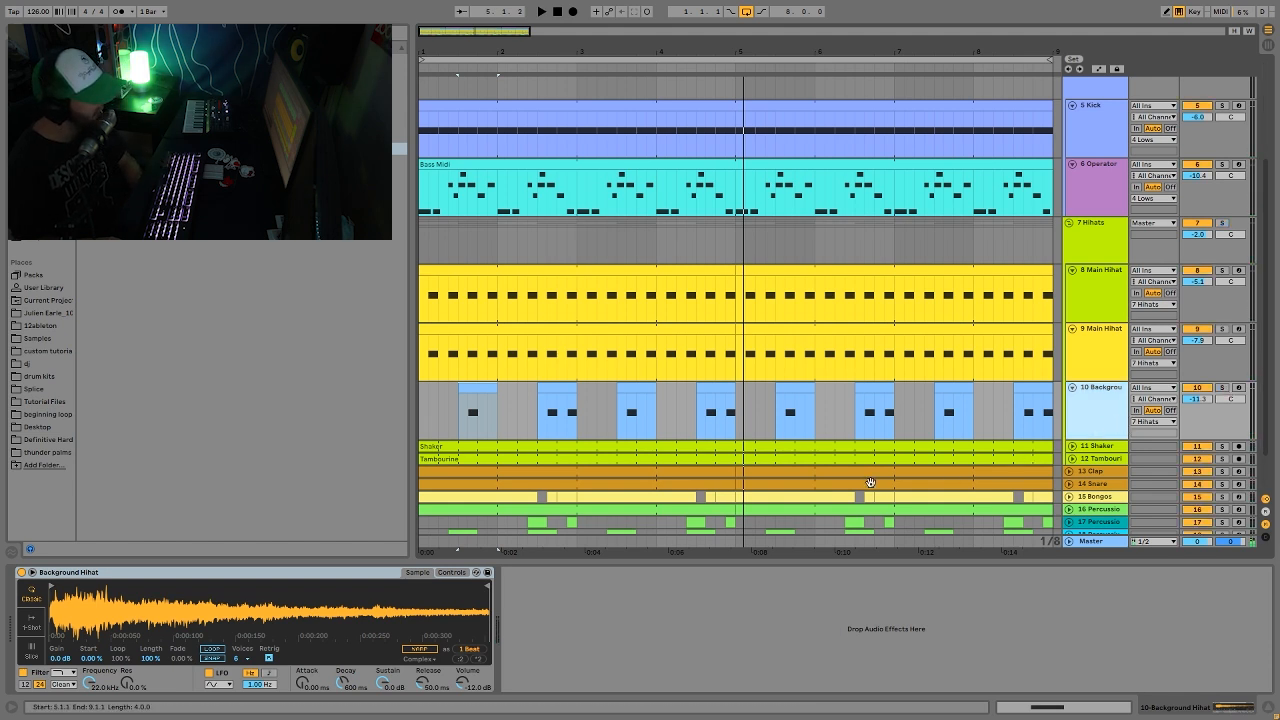
Set the insert mark to 1.1.1 on the Background Hihat track and listen to the full loop.
click(421, 436)
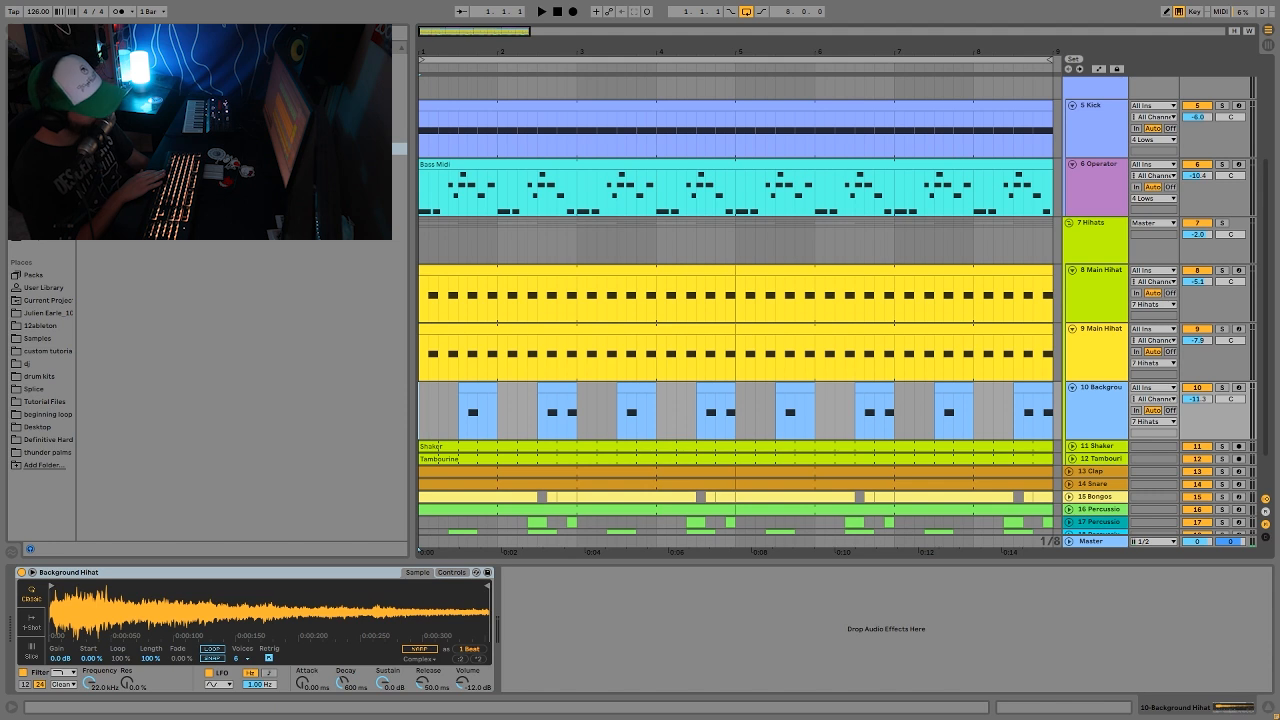
key(space)
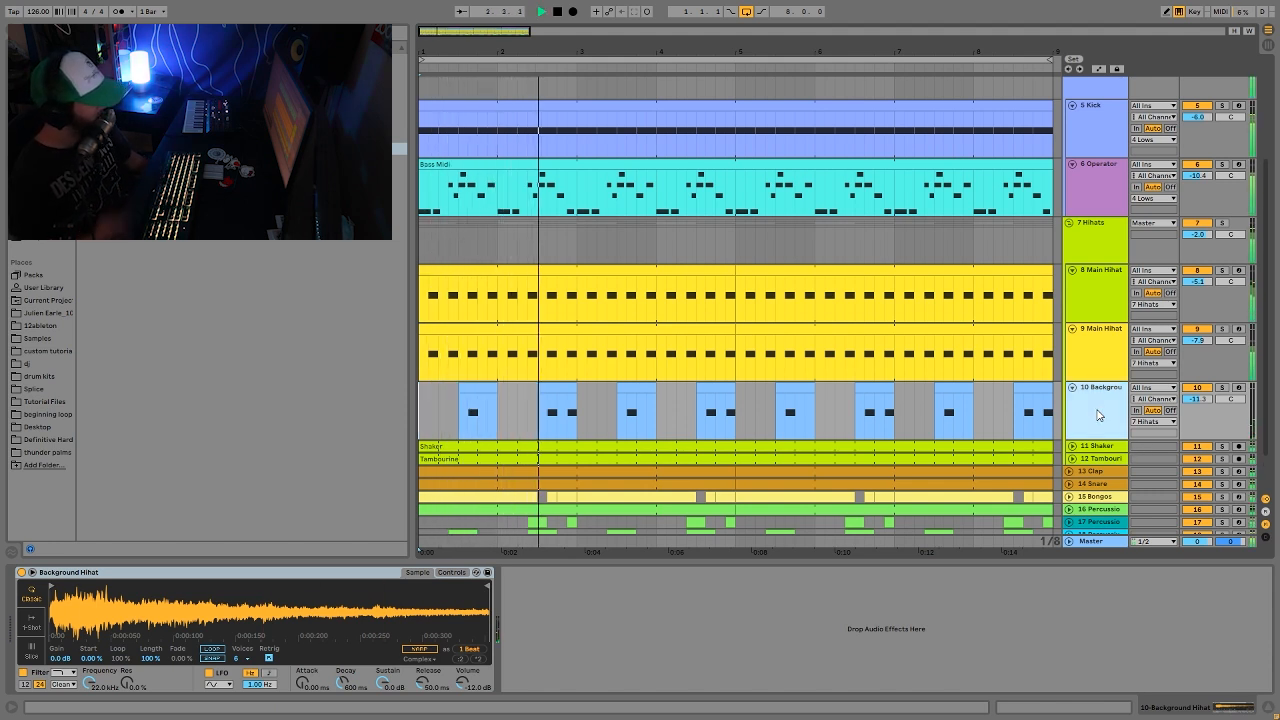
key(space)
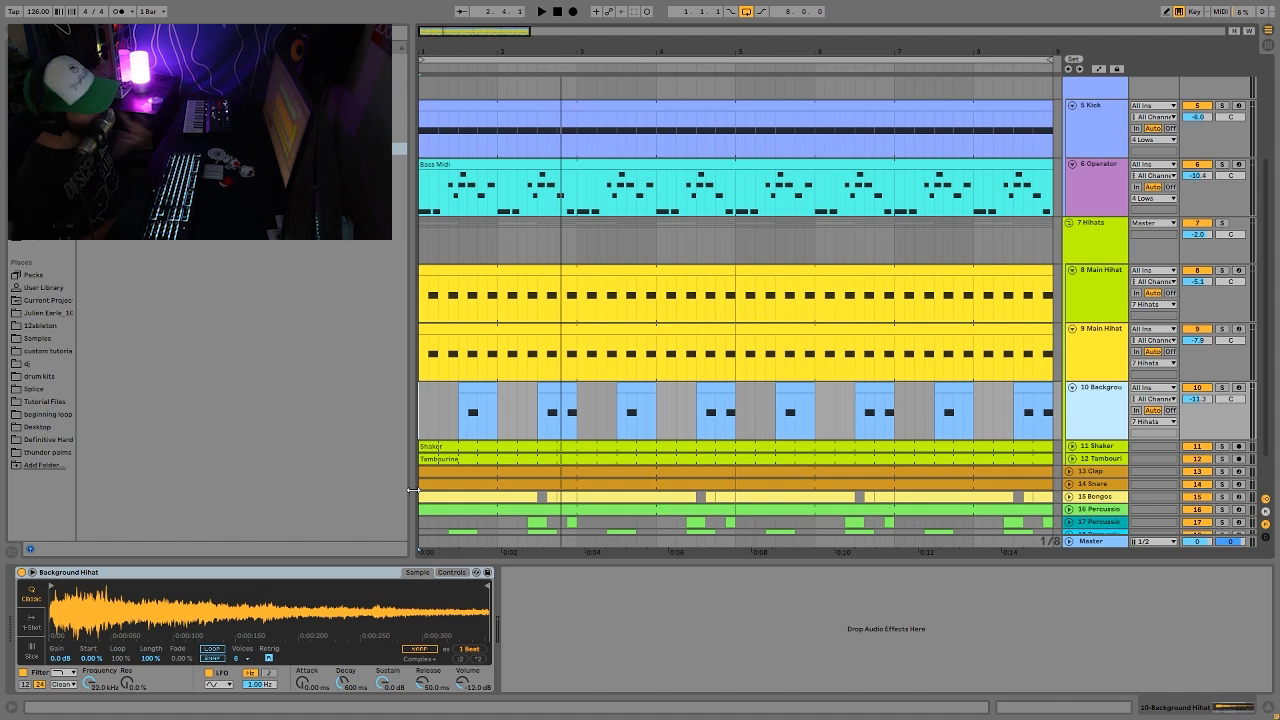
key(space)
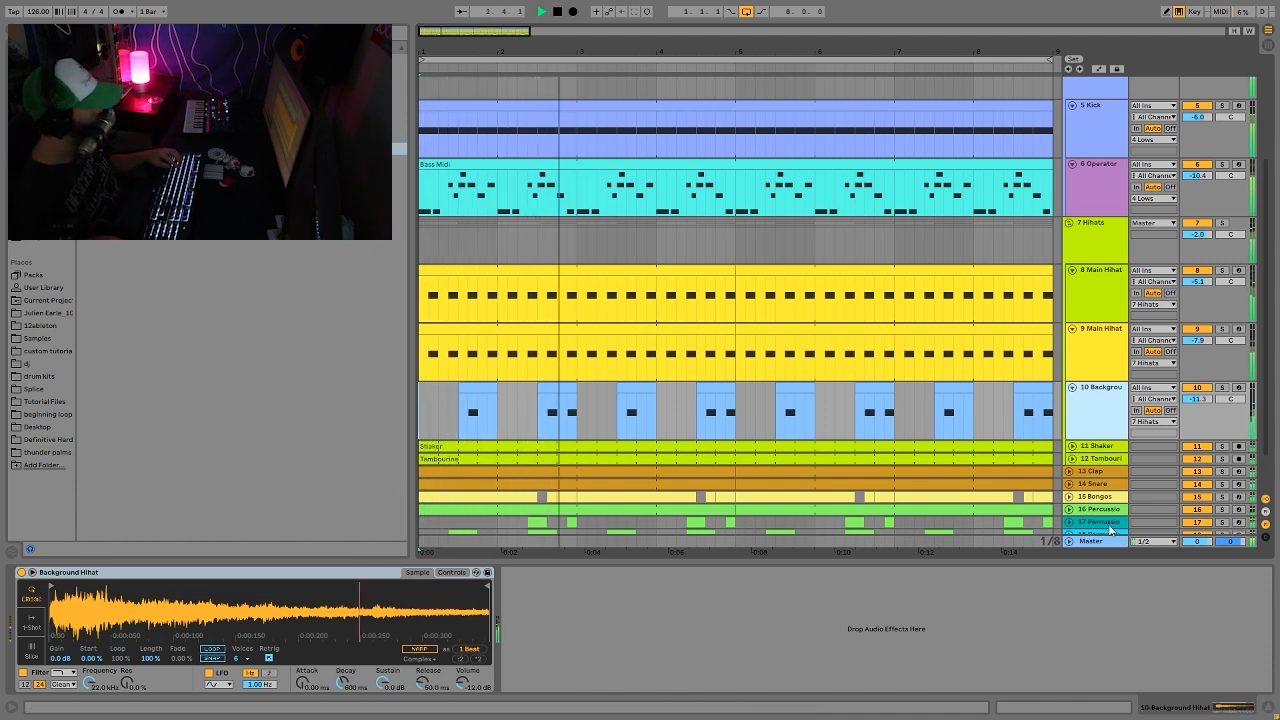
Unfold the Shaker track and listen to it soloed.
click(1100, 447)
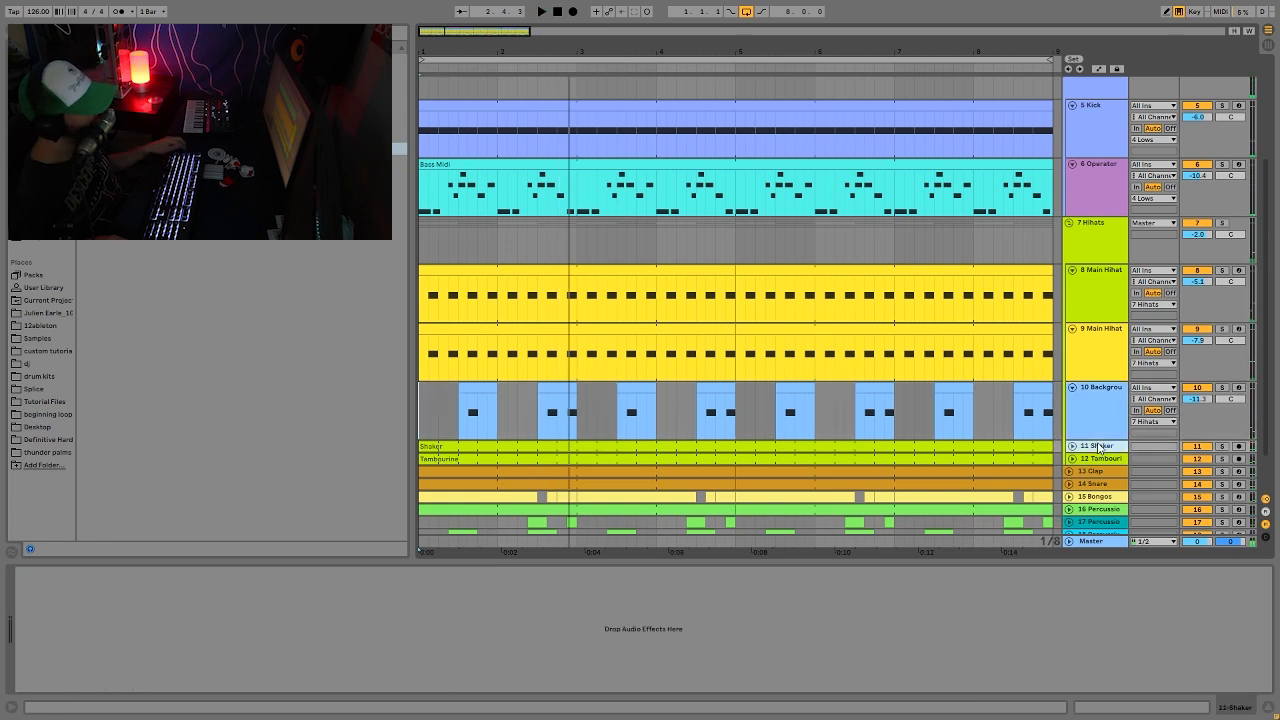
key(u)
scroll(1023, 407, down, 3)
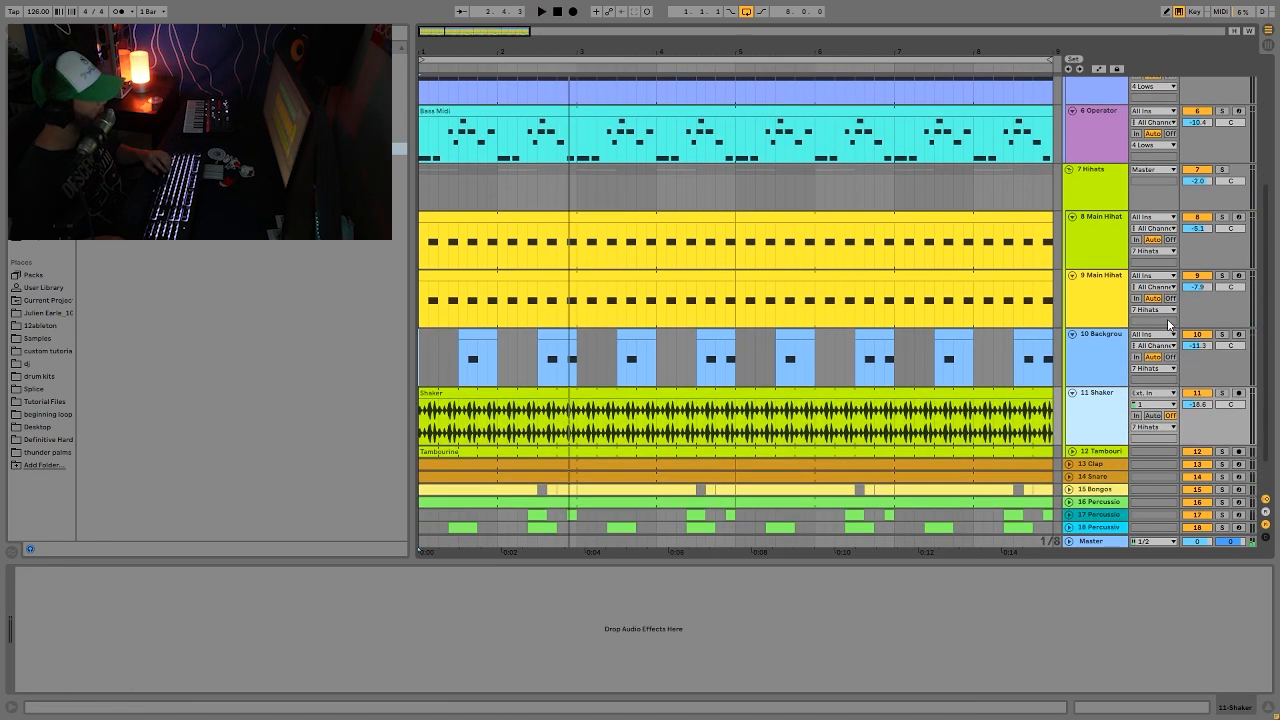
click(1223, 394)
key(space)
click(1212, 428)
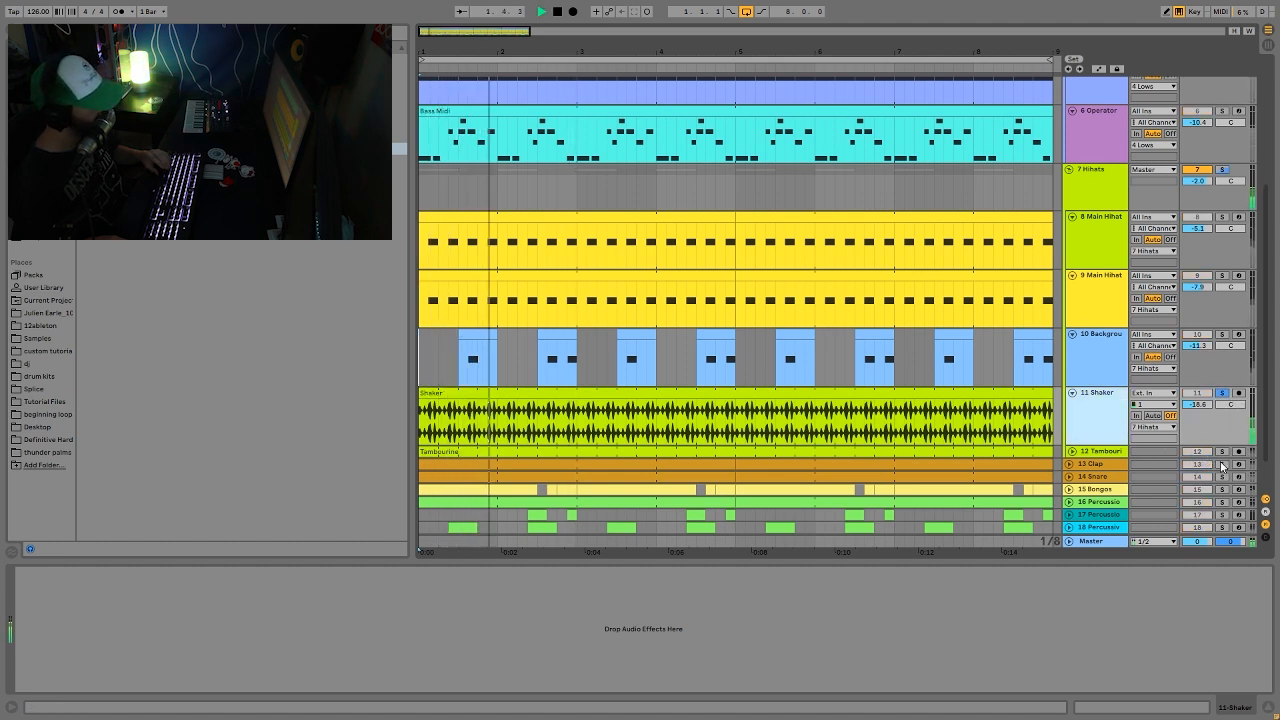
Unfold the Tambourine track and listen to the tambourine and shaker loops soloed one at a time.
click(1221, 451)
key(space)
click(1071, 452)
click(1109, 414)
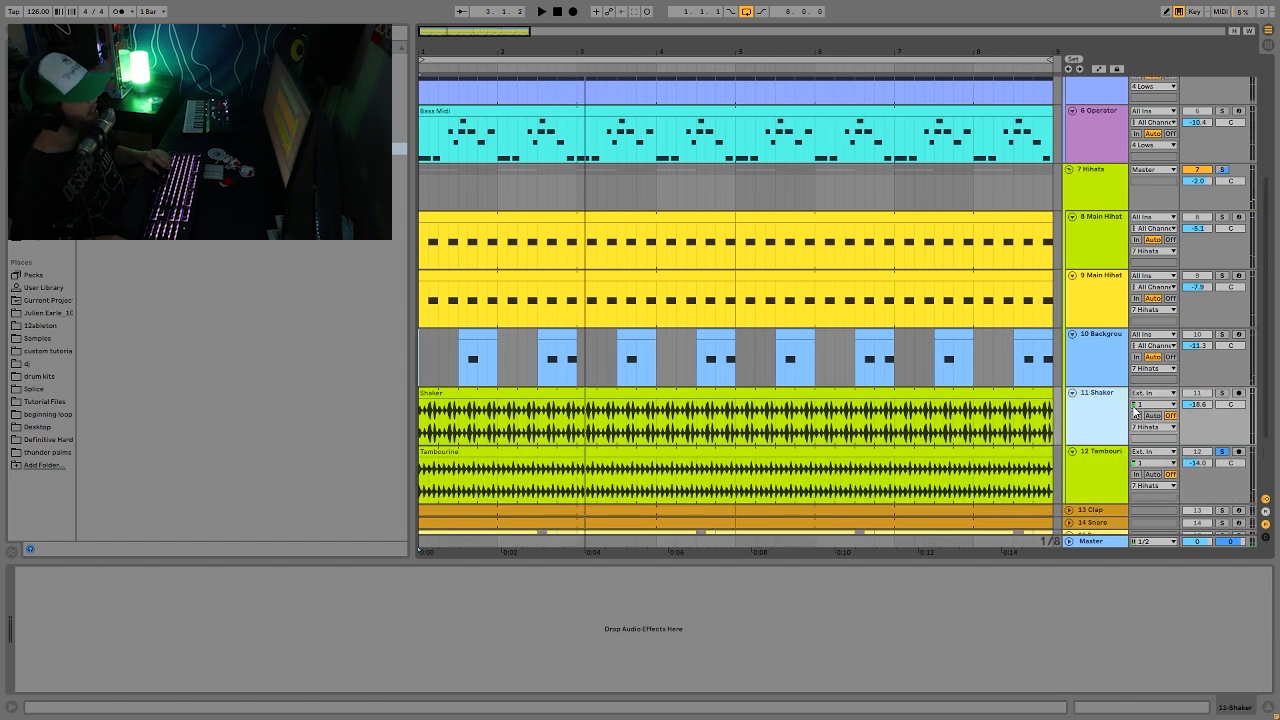
key(space)
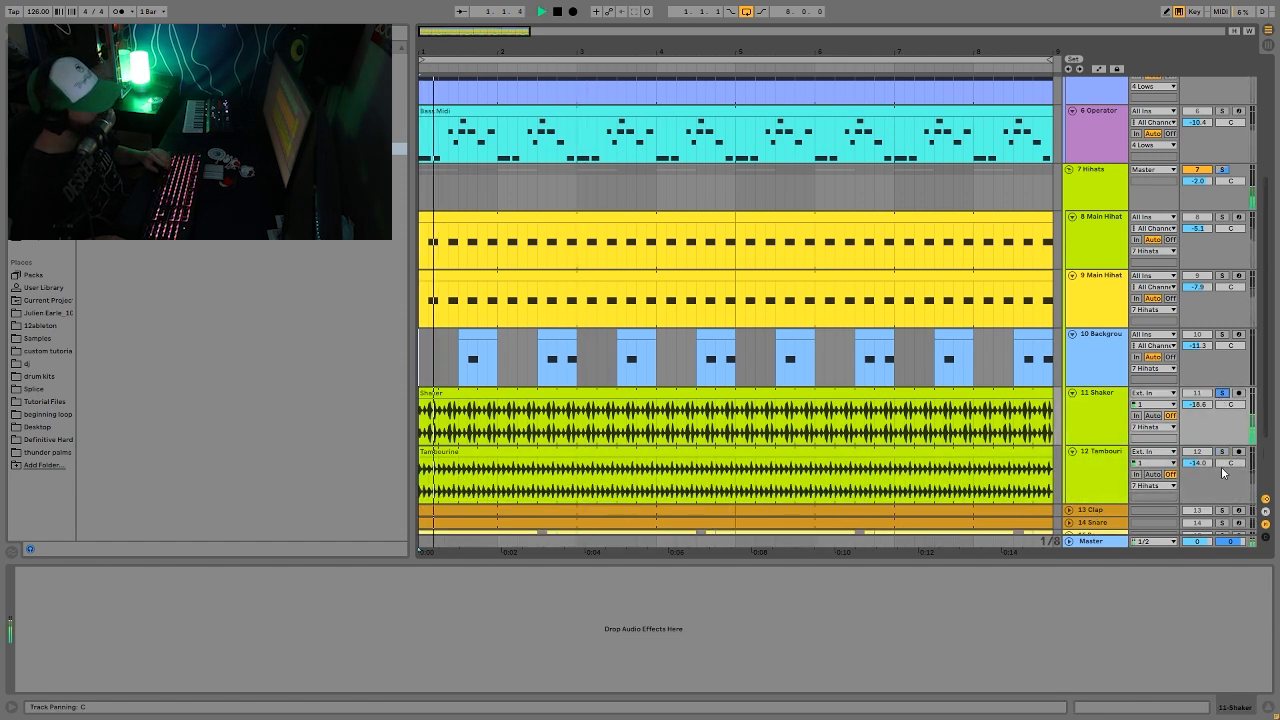
key(space)
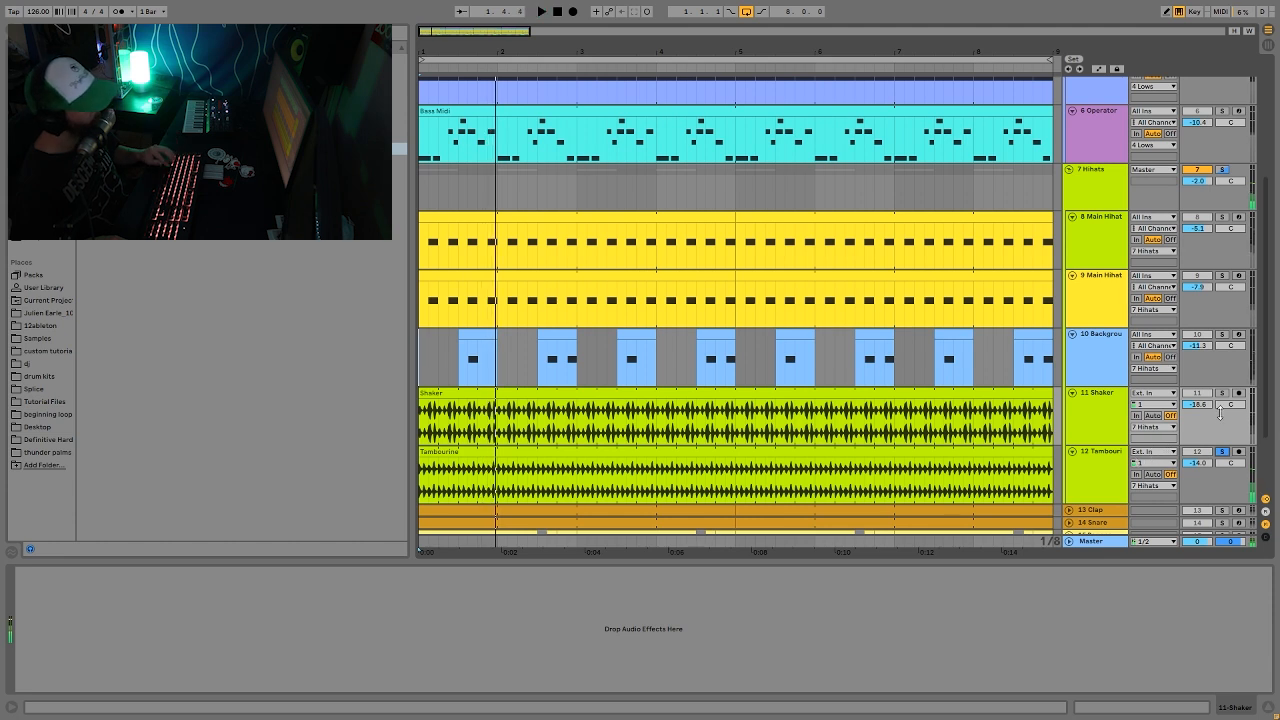
Listen to the Shaker and Tambourine tracks soloed together, then clear the solos and play the full loop.
click(1221, 393)
key(space)
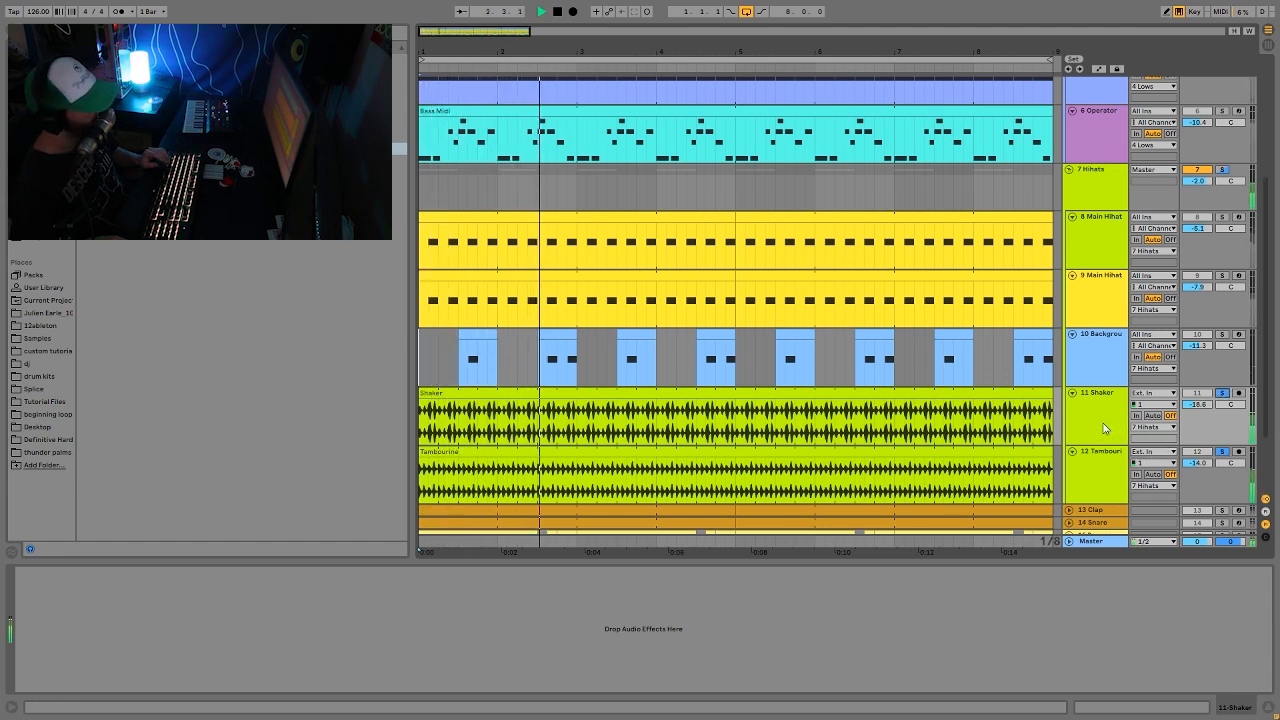
key(space)
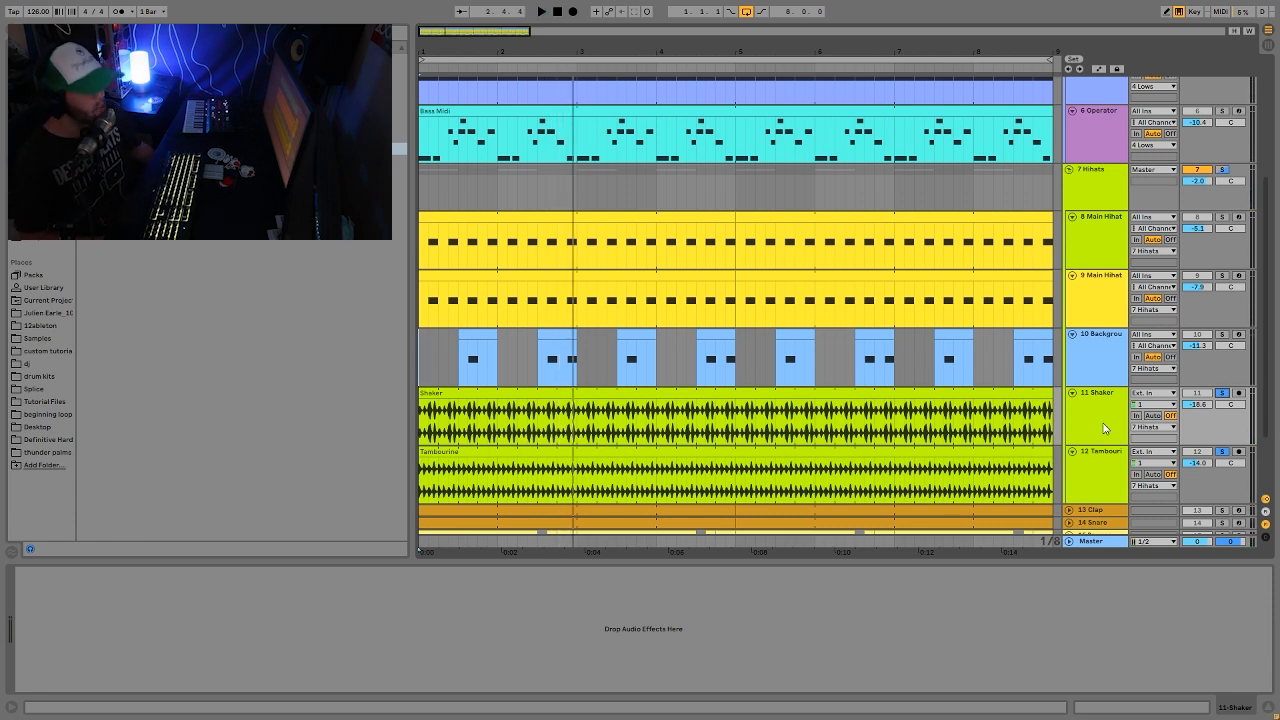
key(space)
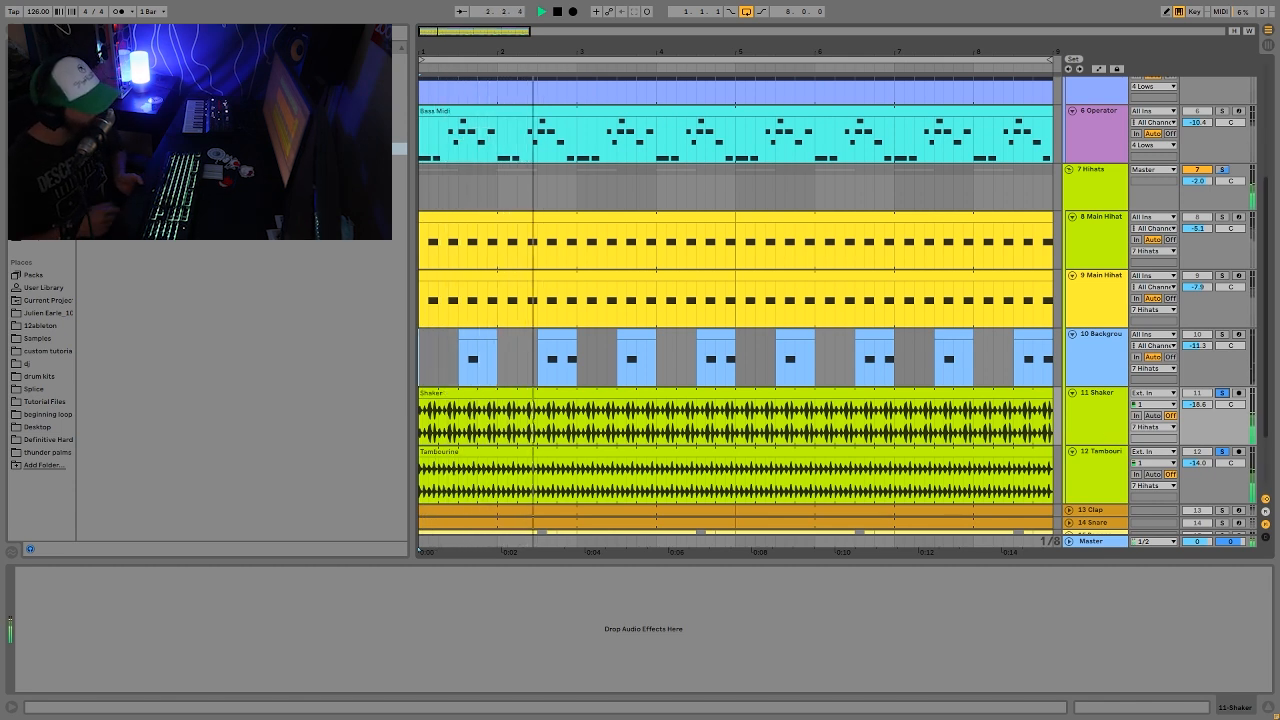
key(space)
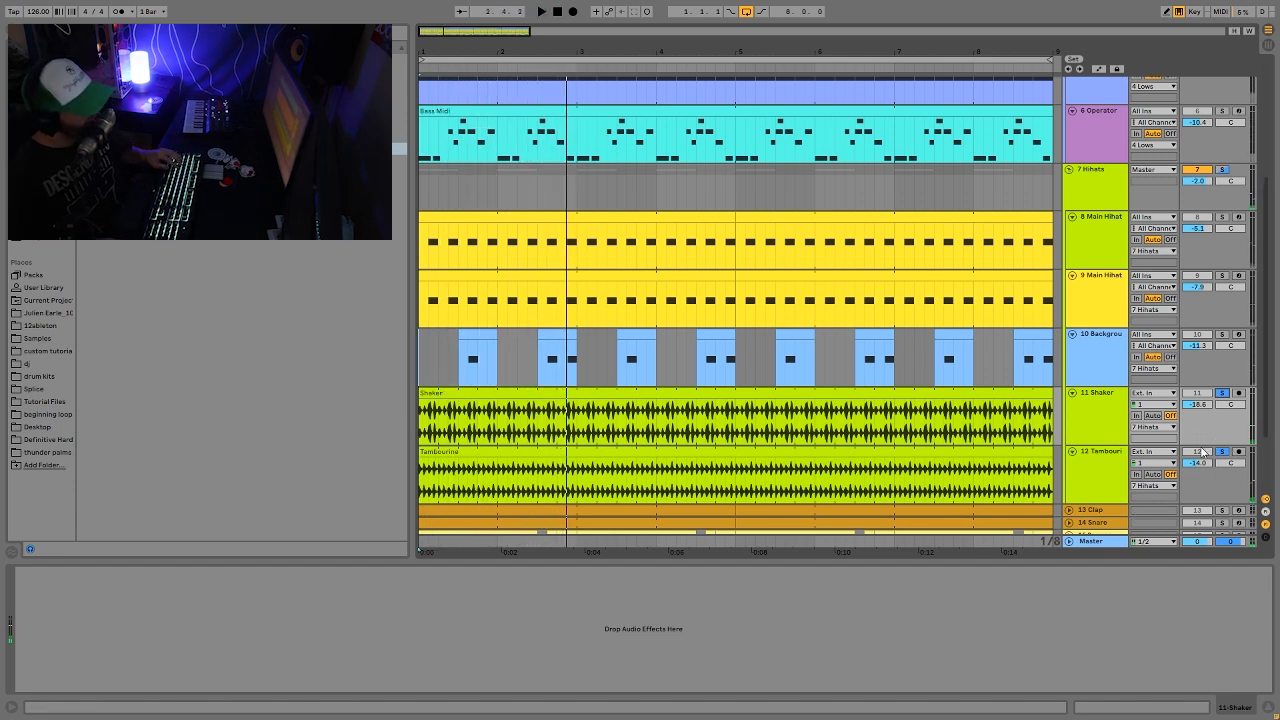
key(space)
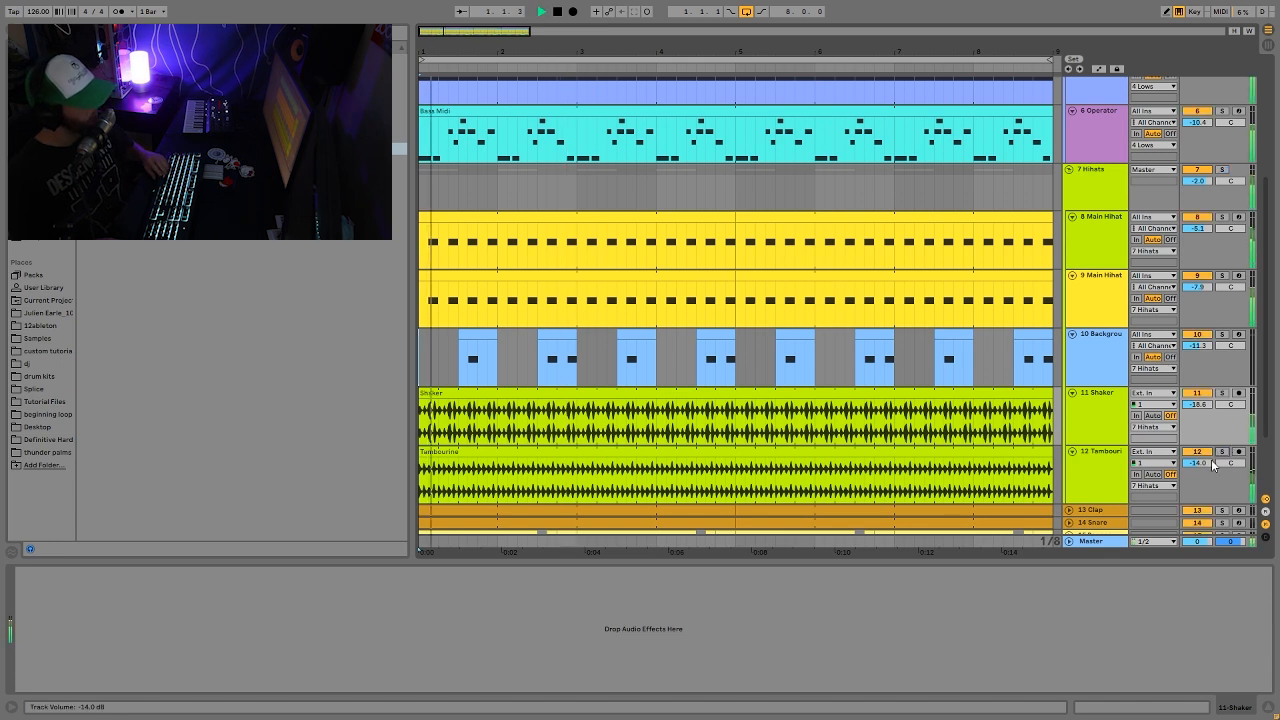
Solo the Hihats group and listen to it with its EQ Eight switched off and then back on.
click(1080, 202)
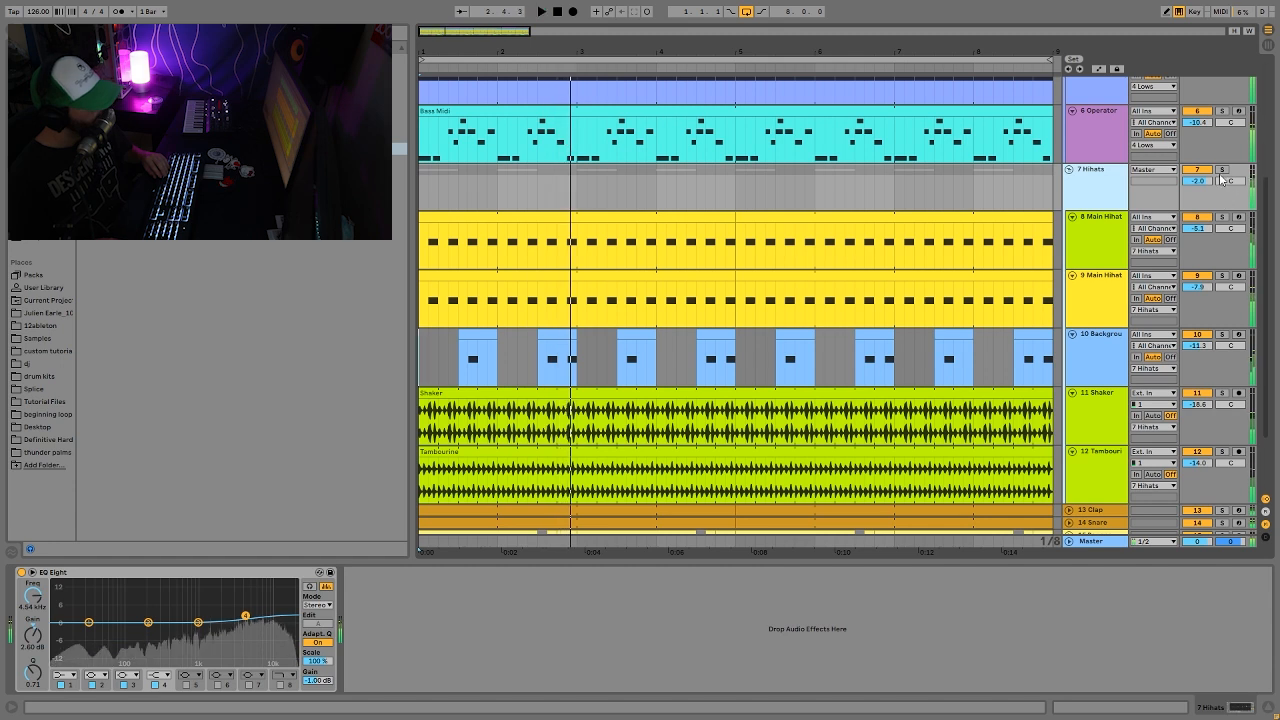
click(1221, 170)
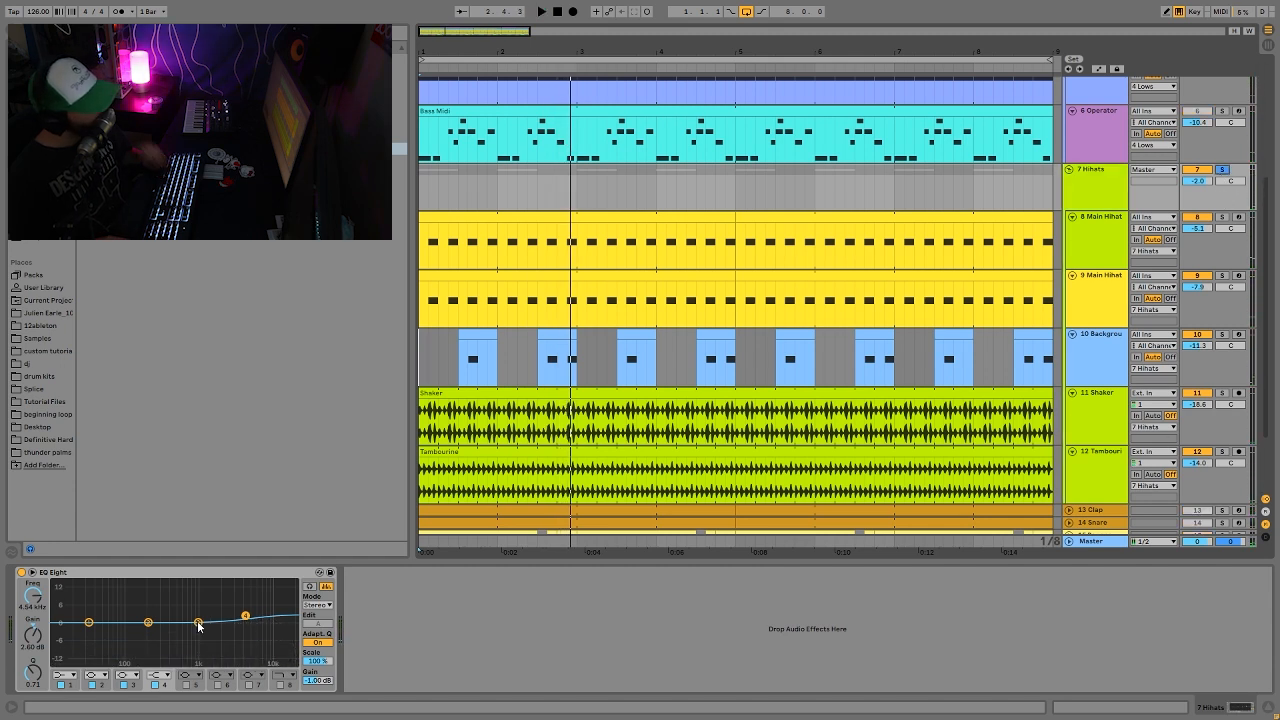
click(23, 572)
key(space)
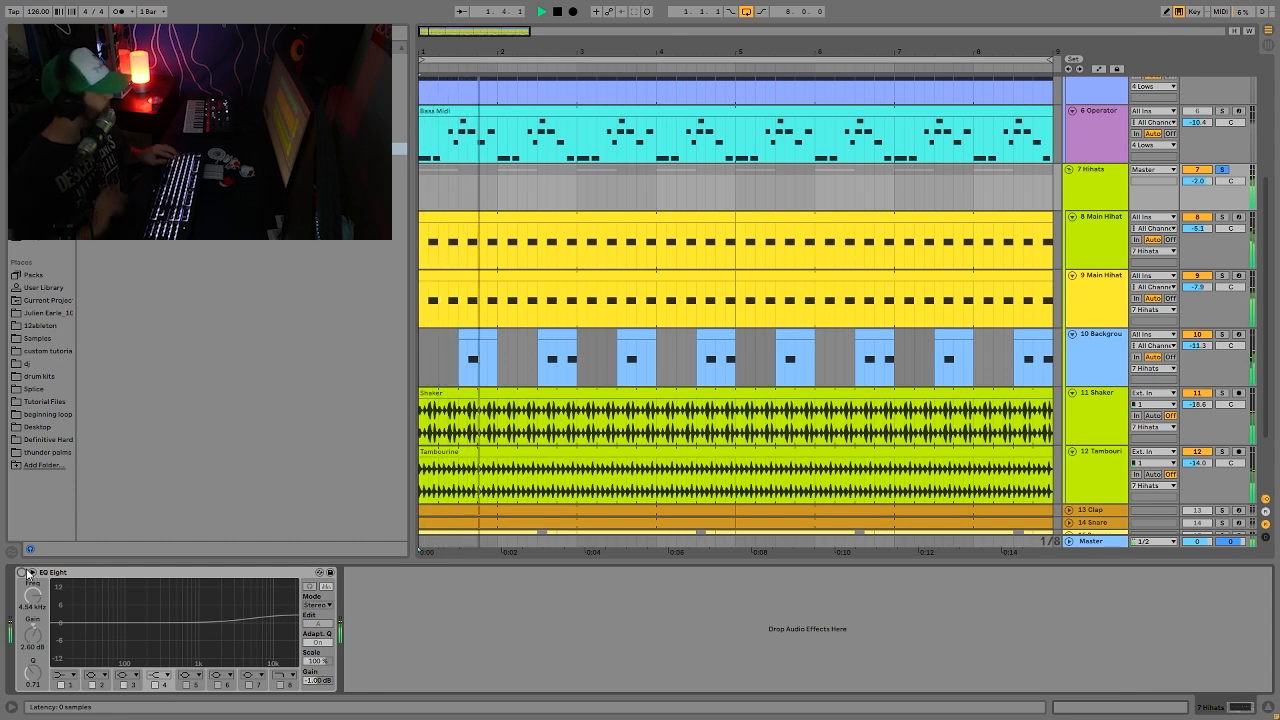
click(23, 572)
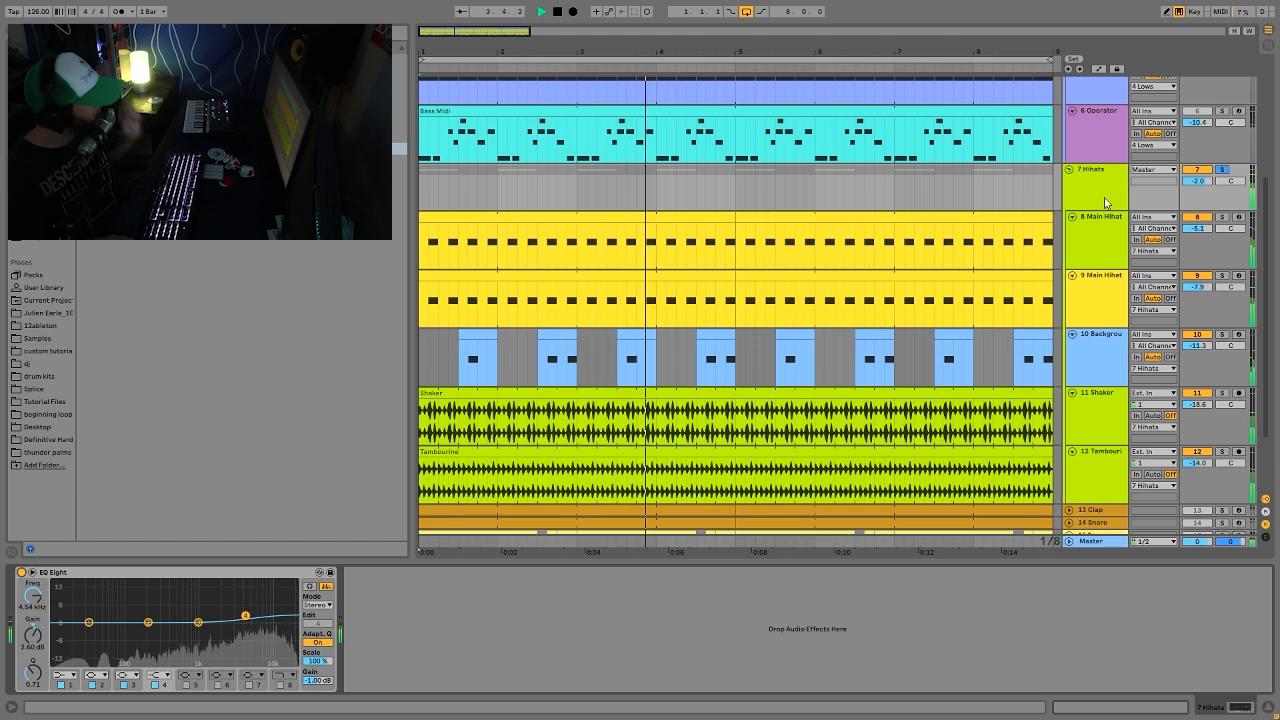
key(space)
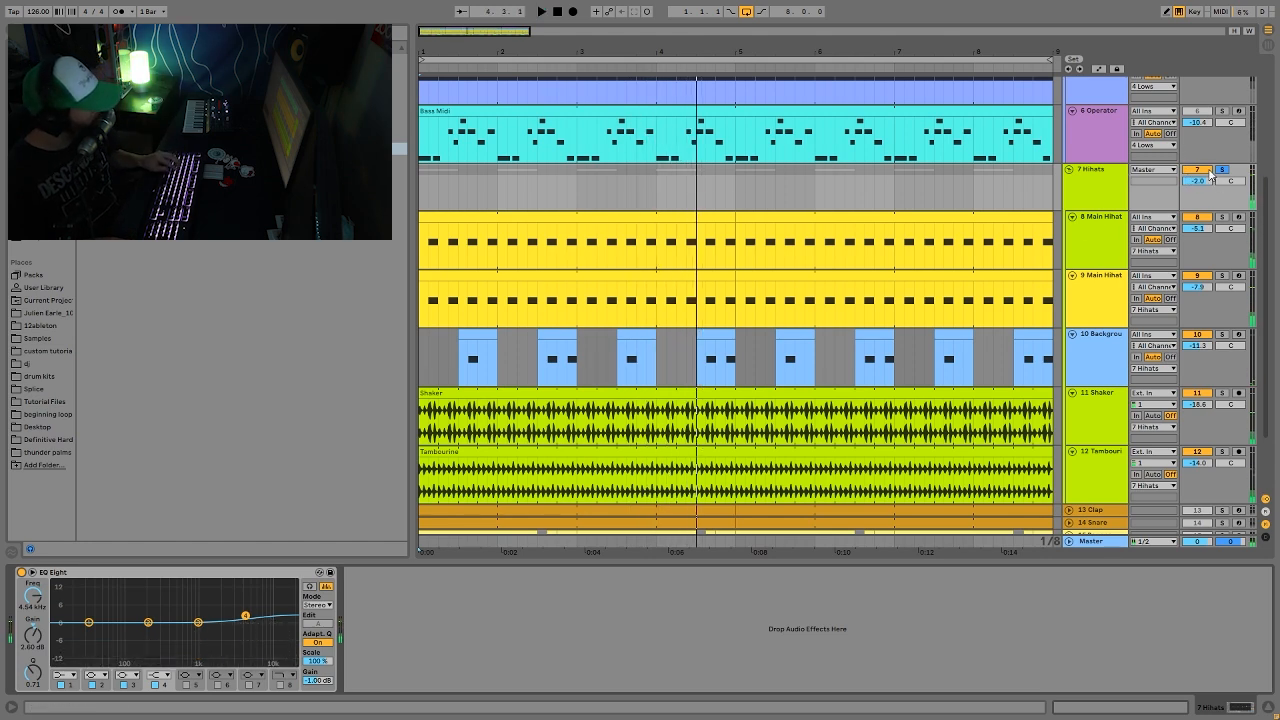
Clear the Hihats solo and fold all five tracks in the group, from the first Main Hihat through Tambourine.
click(1221, 171)
key(space)
click(1111, 249)
shift+click(1106, 478)
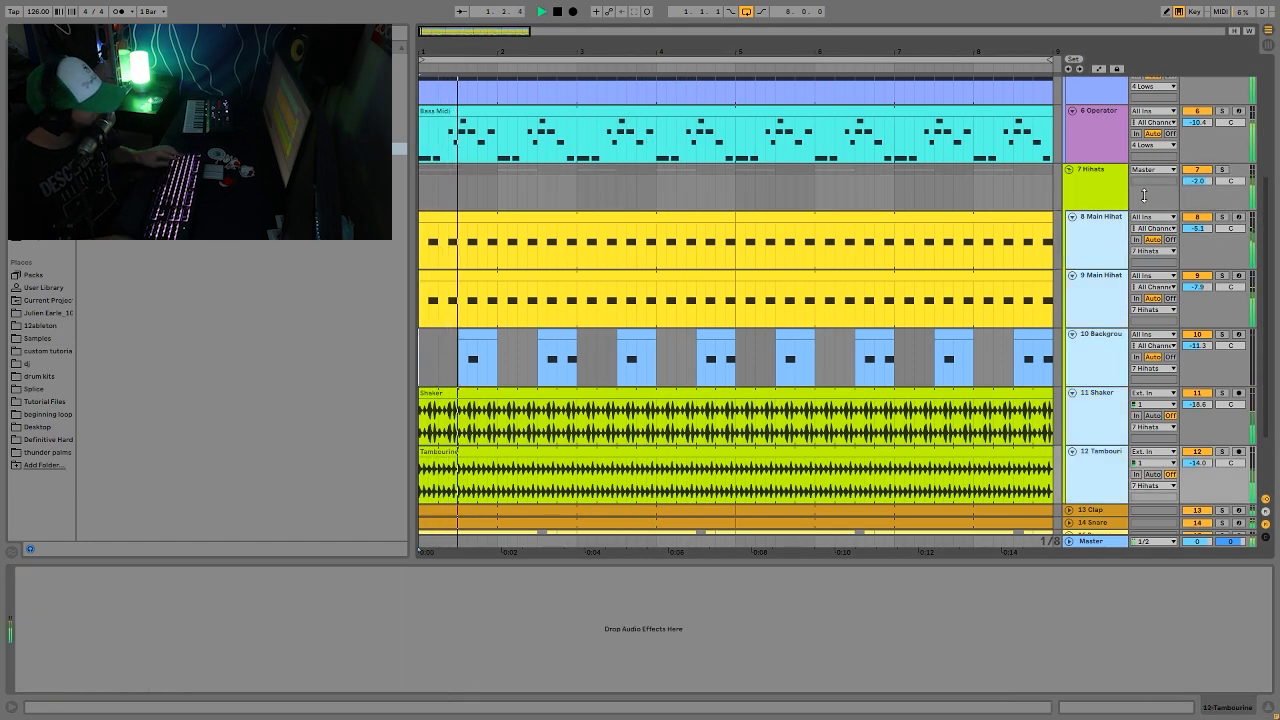
key(u)
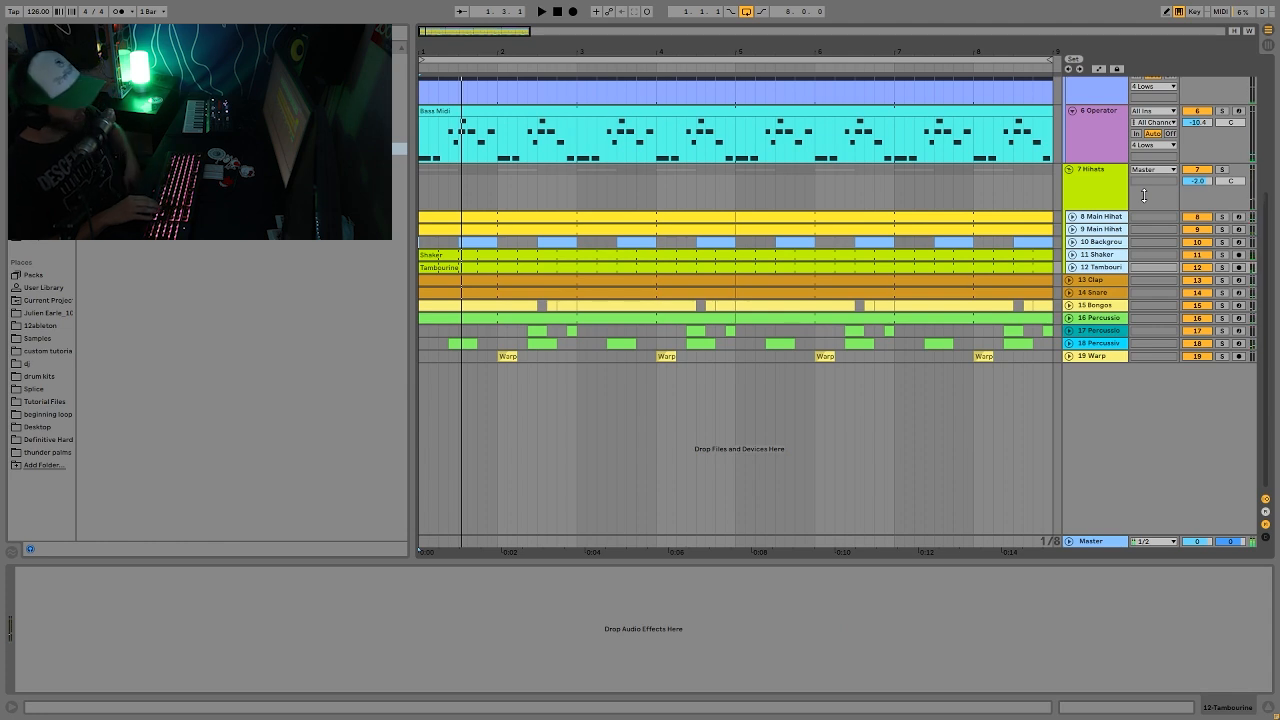
Unfold the Snare and Clap tracks and listen to both soloed together.
key(space)
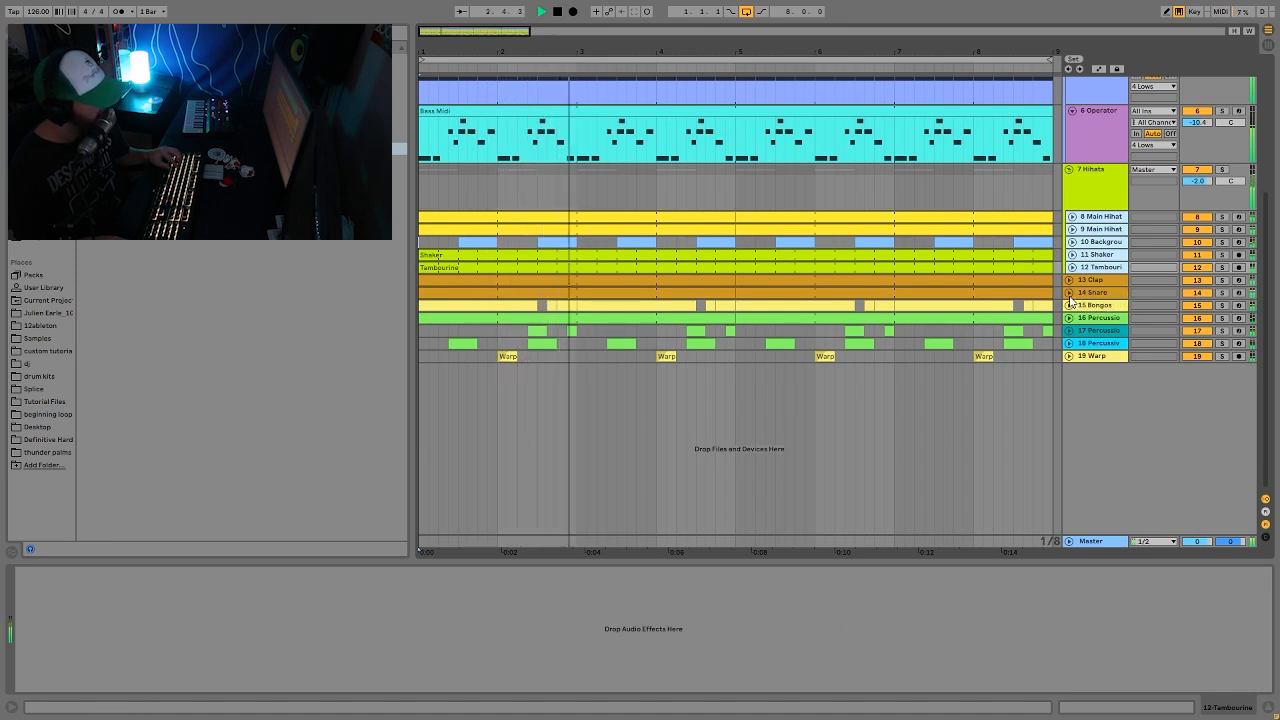
click(1069, 292)
click(1221, 280)
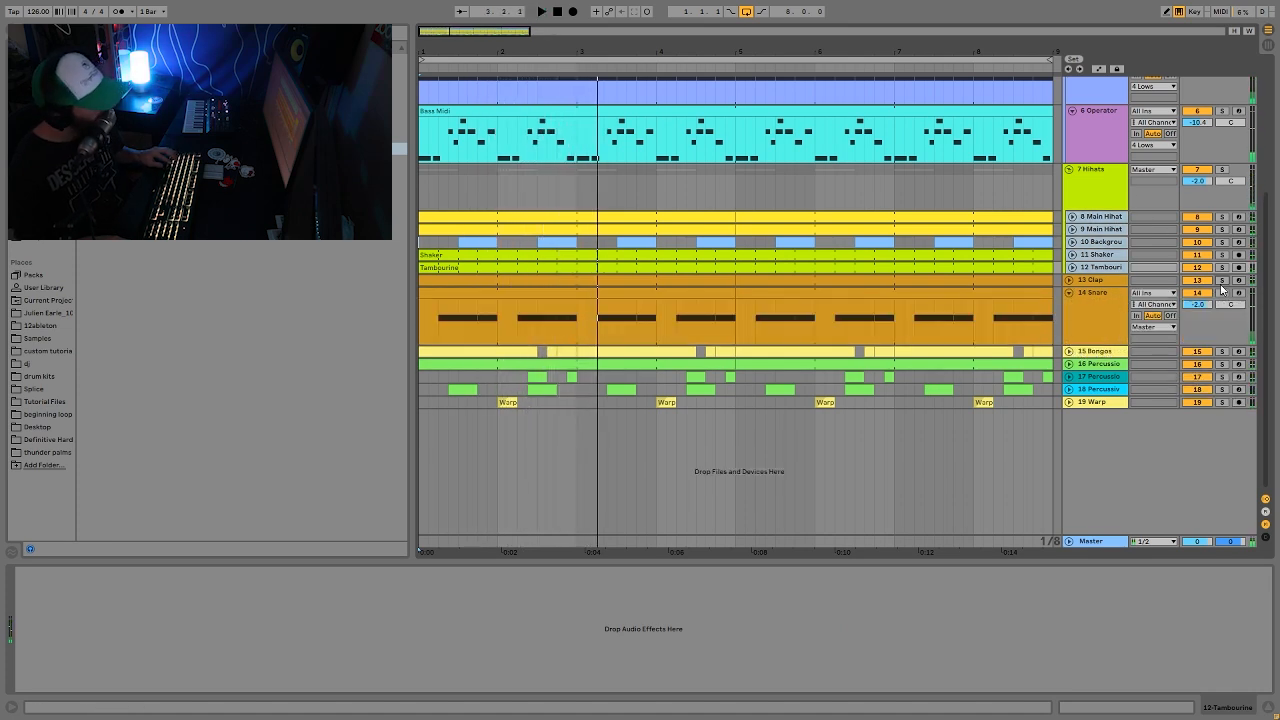
key(space)
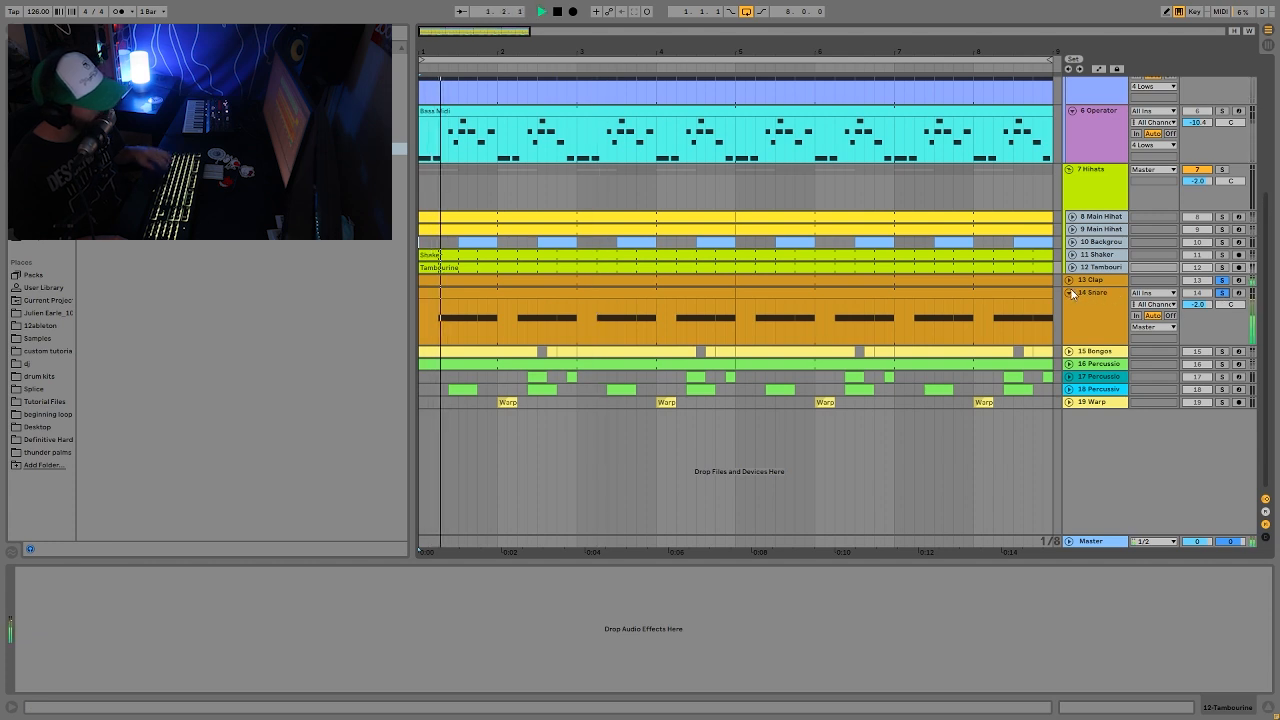
click(1069, 280)
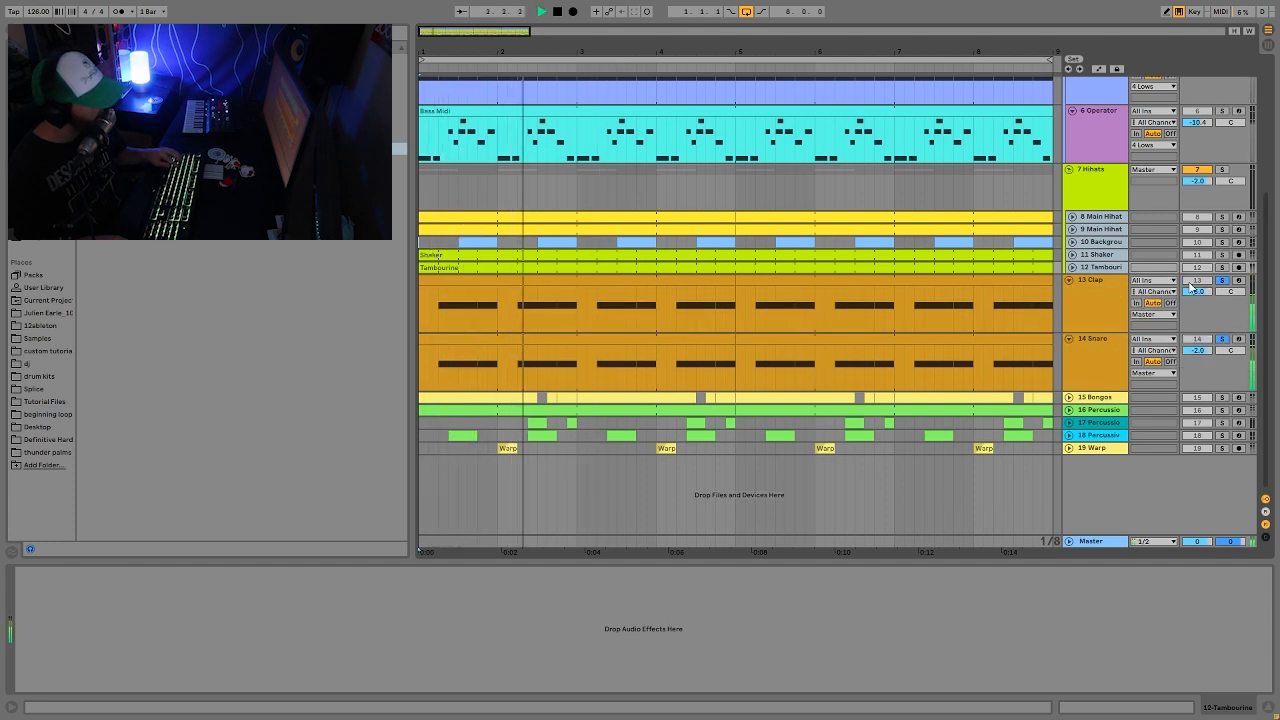
Listen to the Clap and Snare tracks soloed one at a time, showing each track's sample device.
click(1209, 289)
key(space)
click(1178, 328)
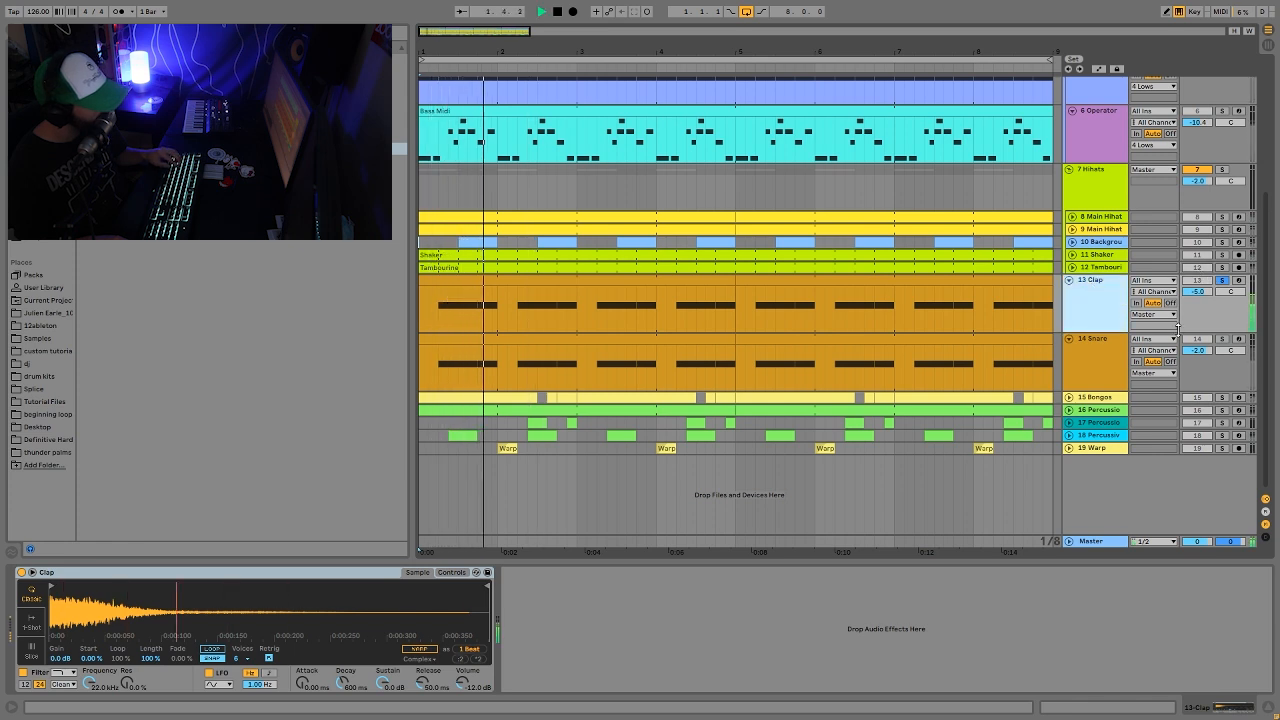
click(1221, 339)
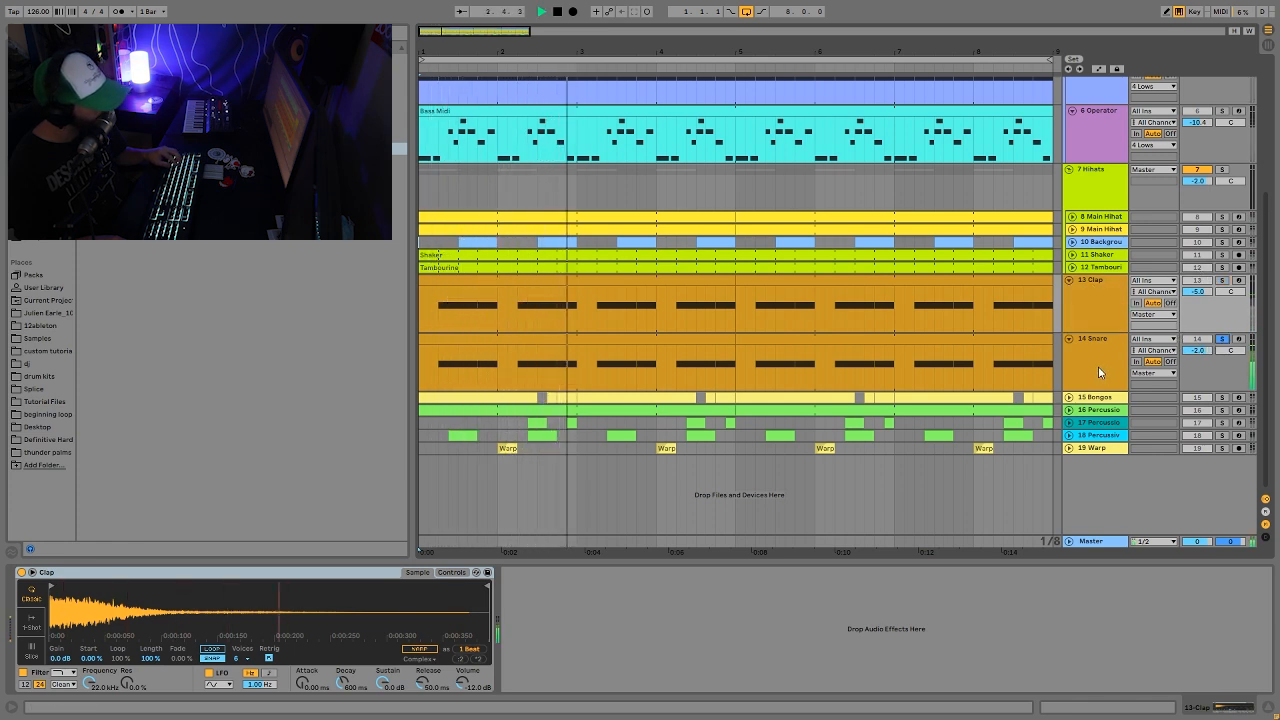
click(1100, 372)
key(space)
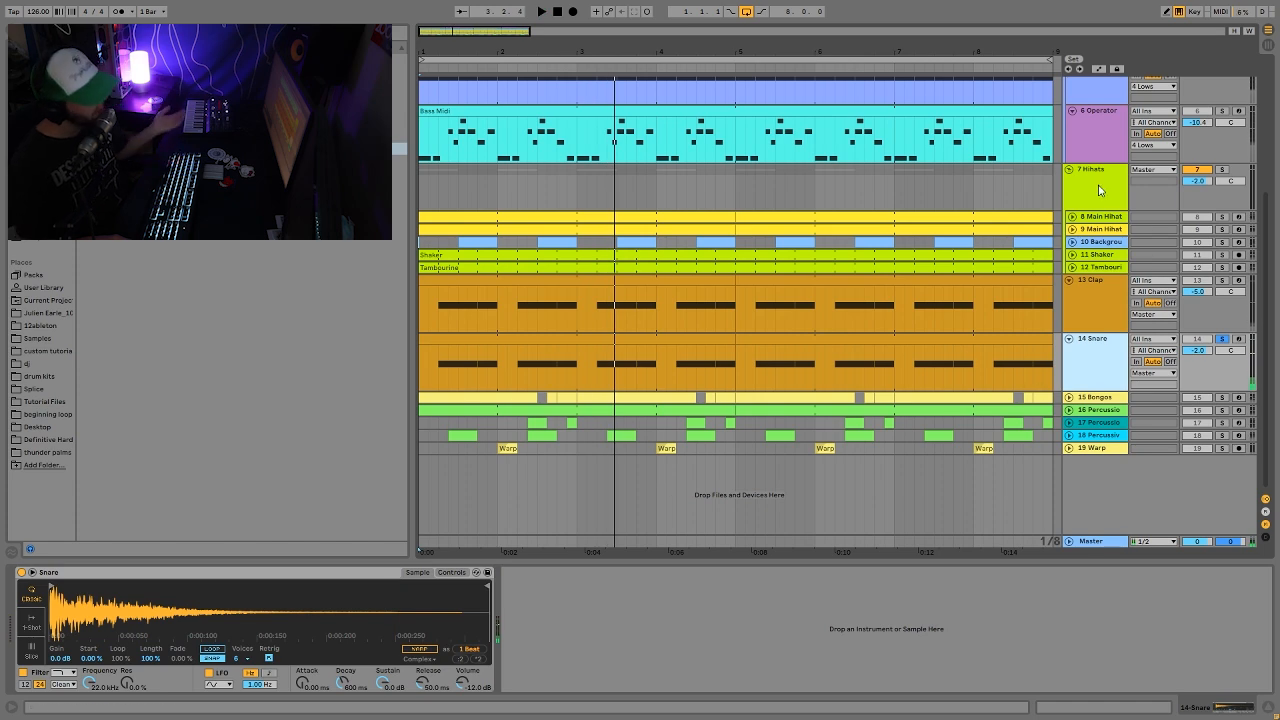
Listen to the Clap and Snare soloed together, then add the Kick to the solos and play all three.
ctrl+click(1221, 281)
key(space)
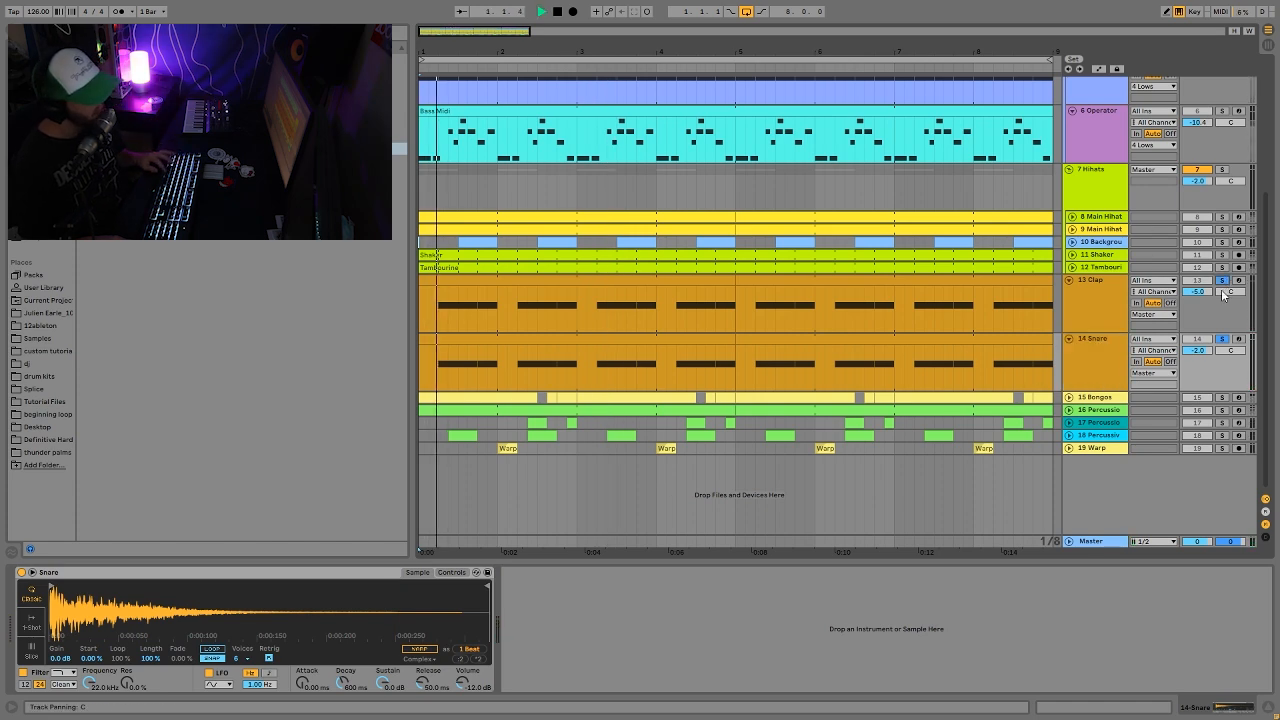
scroll(1213, 283, up, 5)
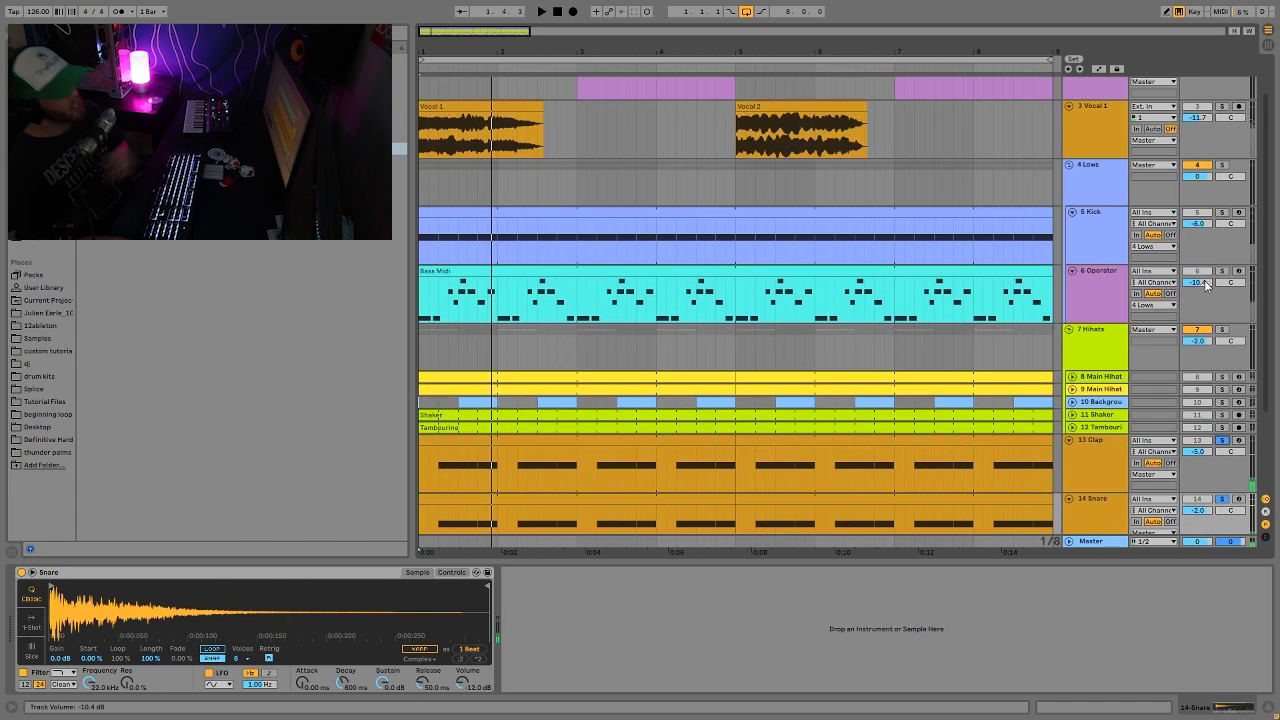
key(space)
key(space)
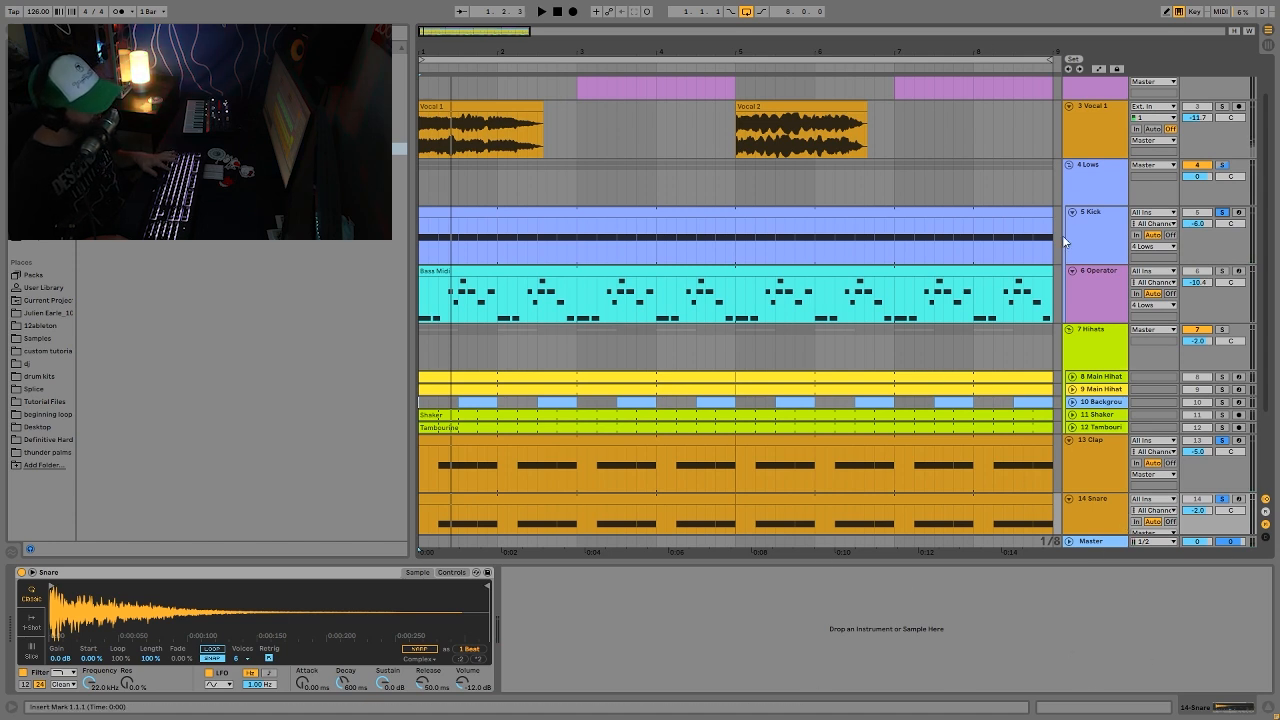
key(space)
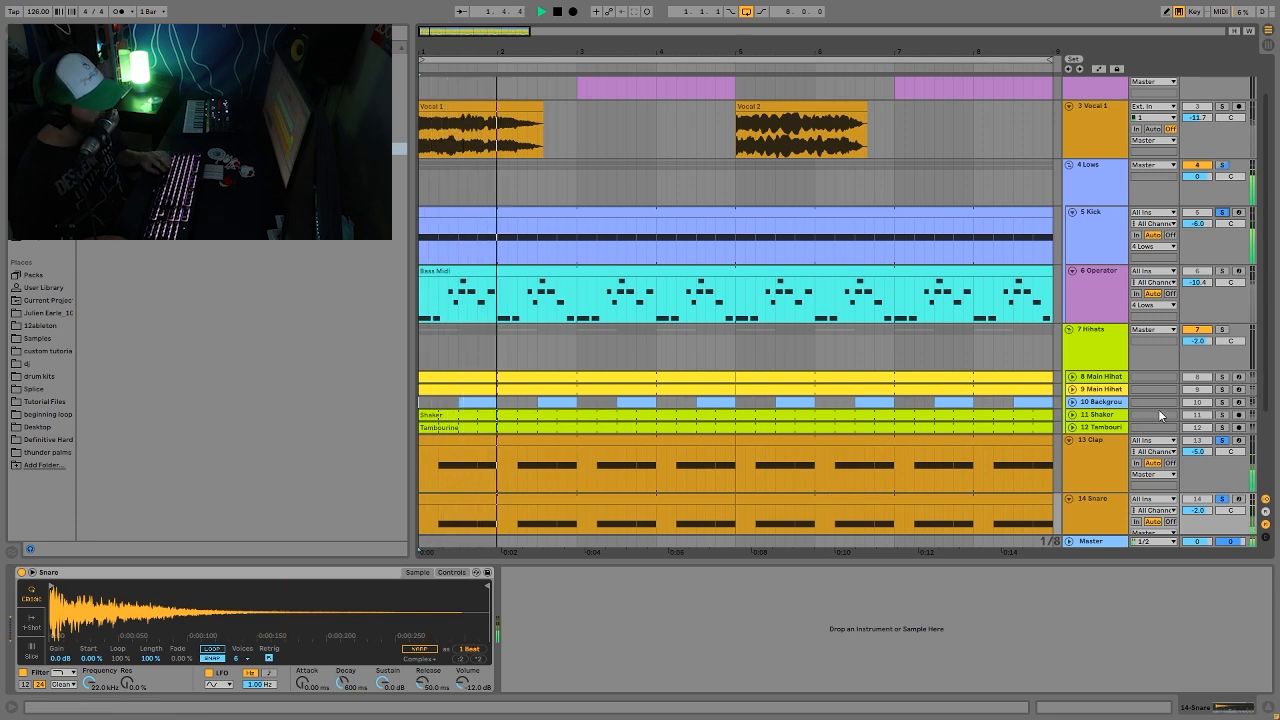
key(space)
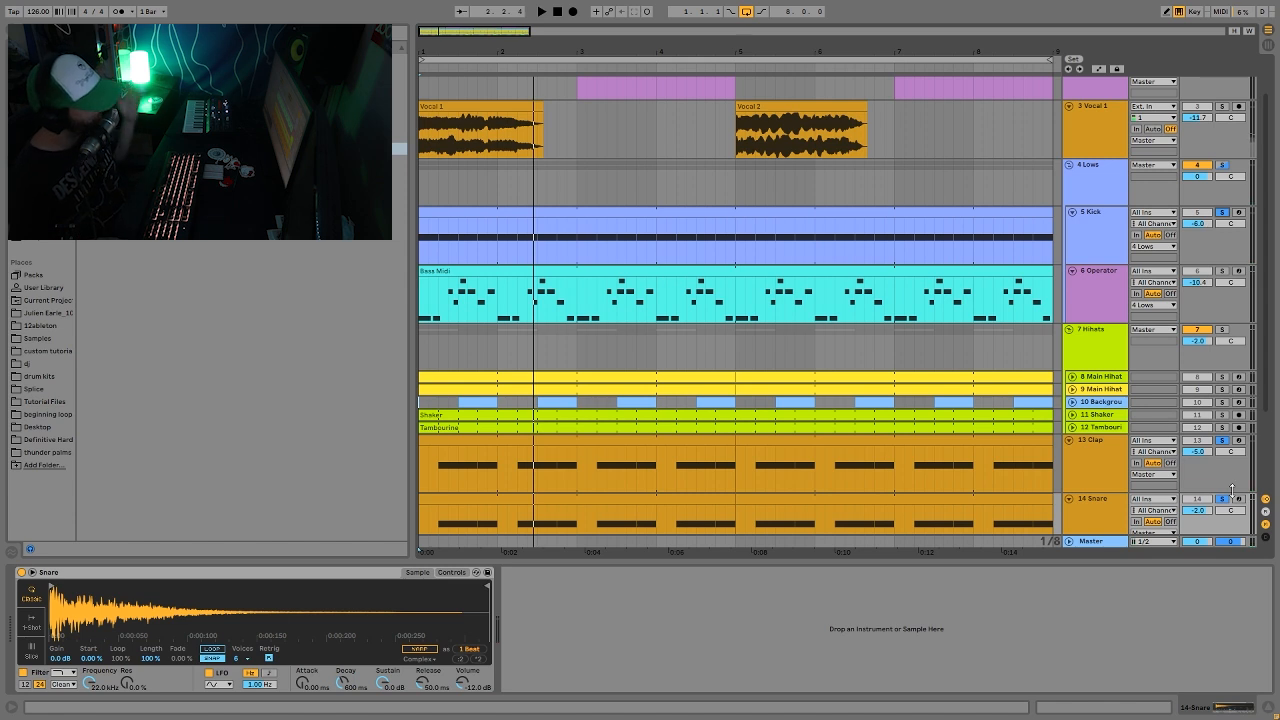
Select the Snare track, play the soloed Kick, Clap and Snare, then clear the solos and hear the full loop.
click(1114, 508)
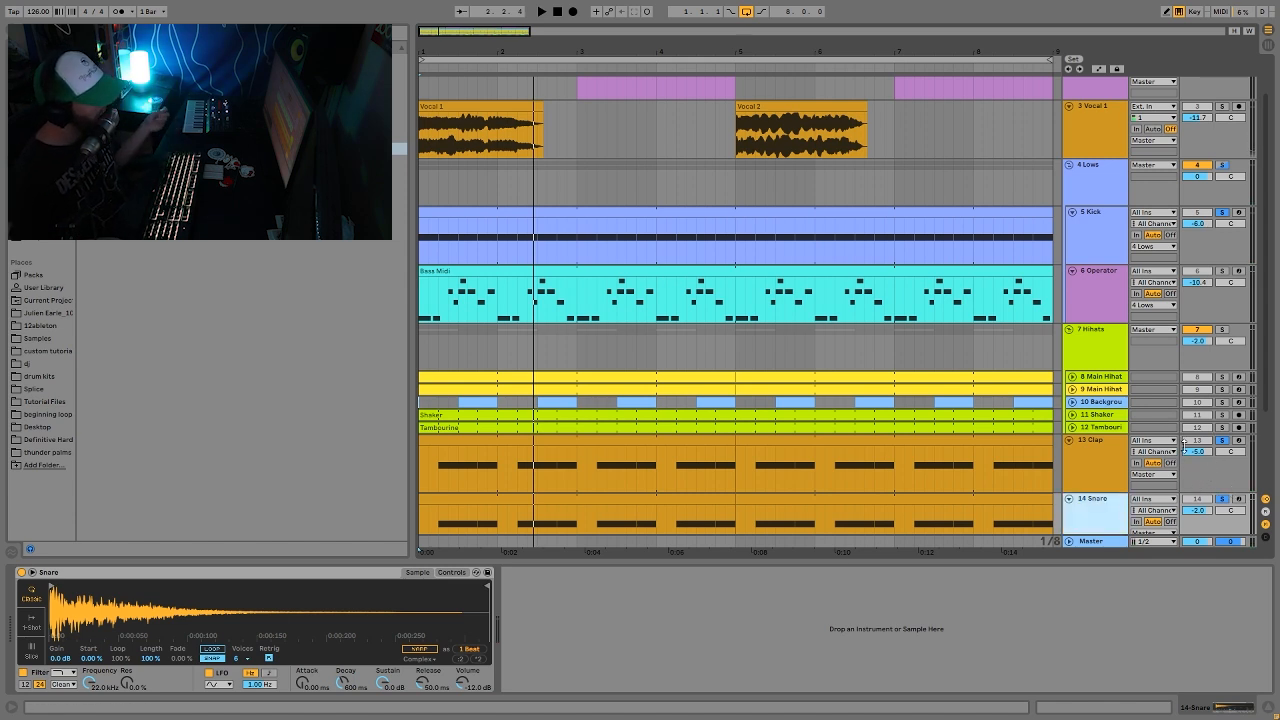
key(space)
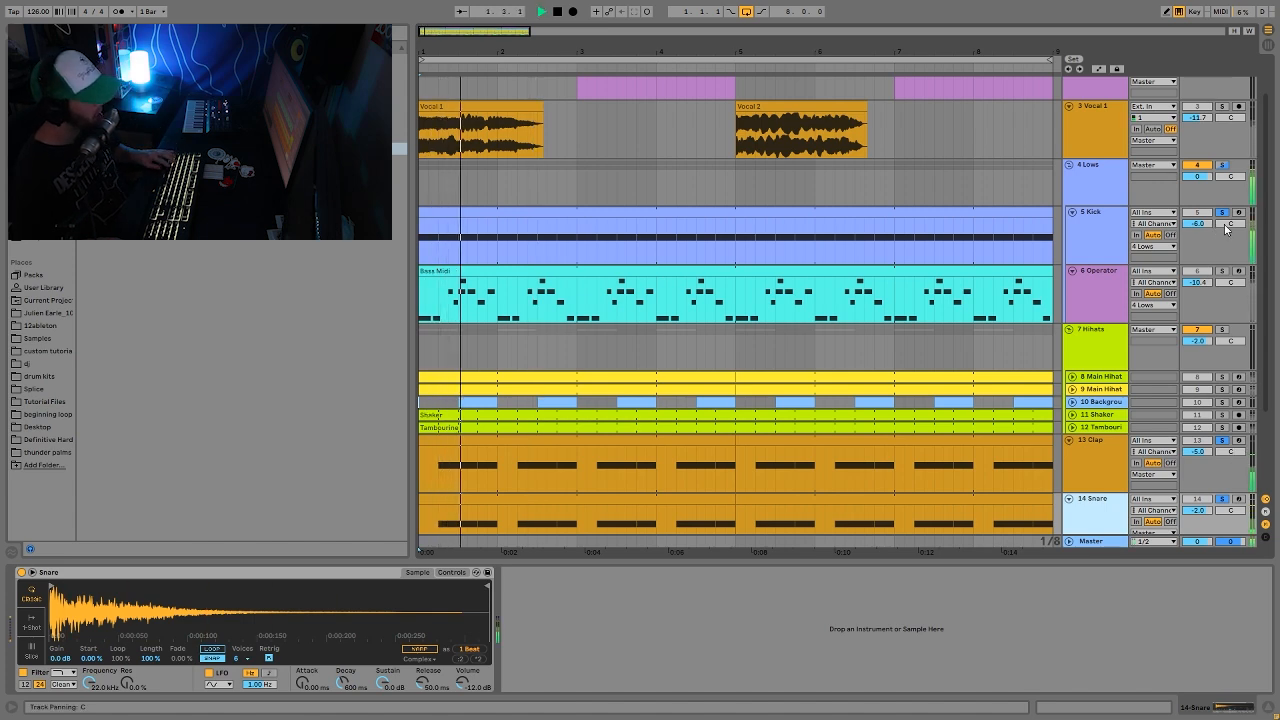
scroll(1172, 330, down, 2)
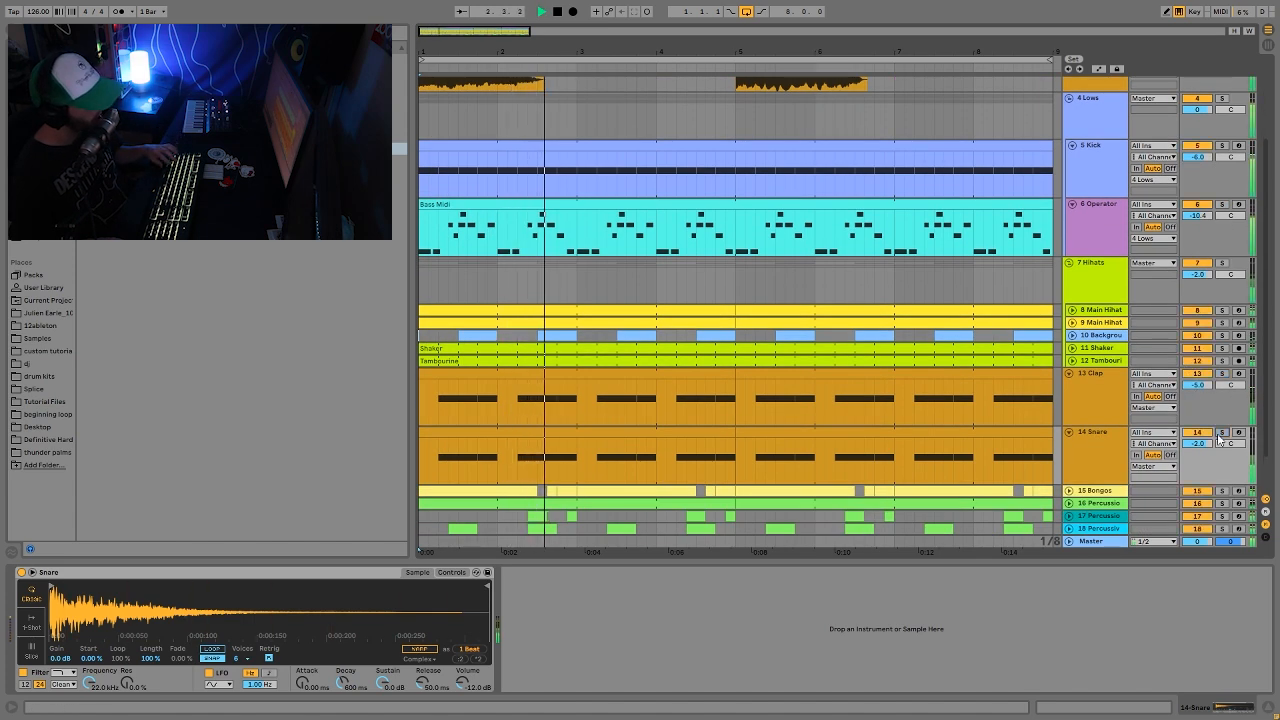
key(space)
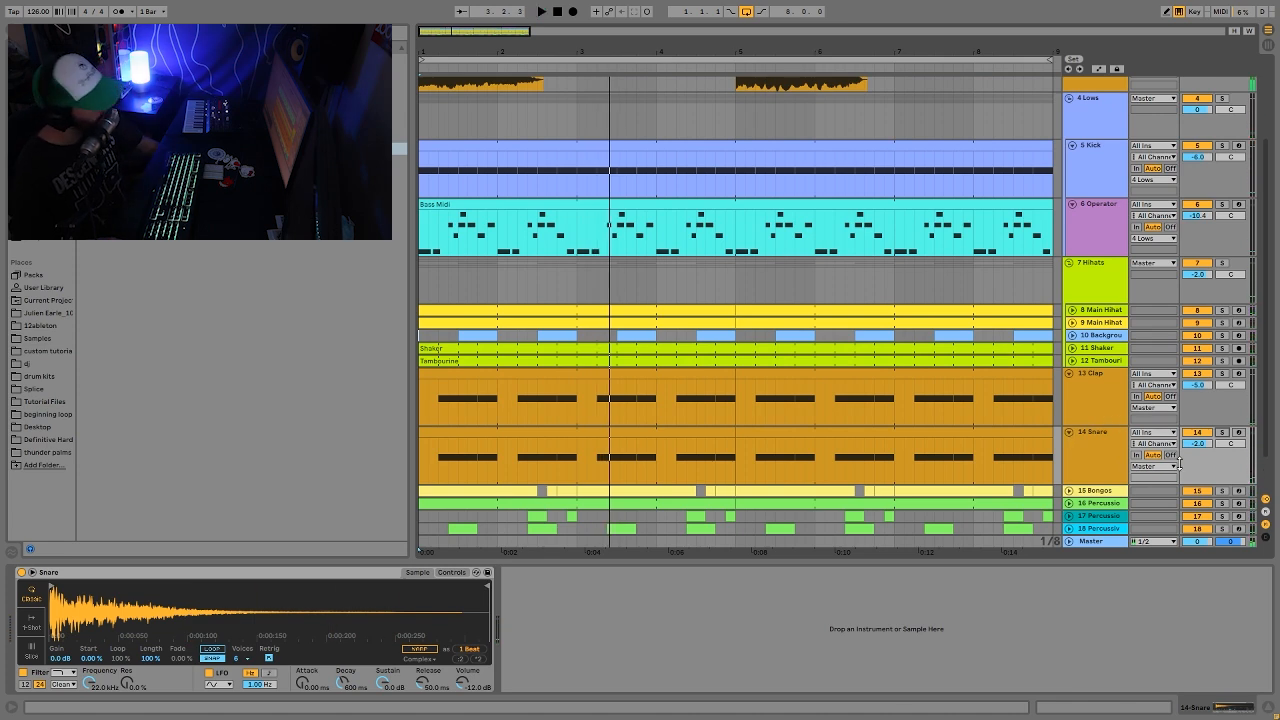
Unfold the Bongos and percussion tracks 16 and 17 and listen to the three soloed together.
scroll(1040, 444, down, 1)
click(1069, 448)
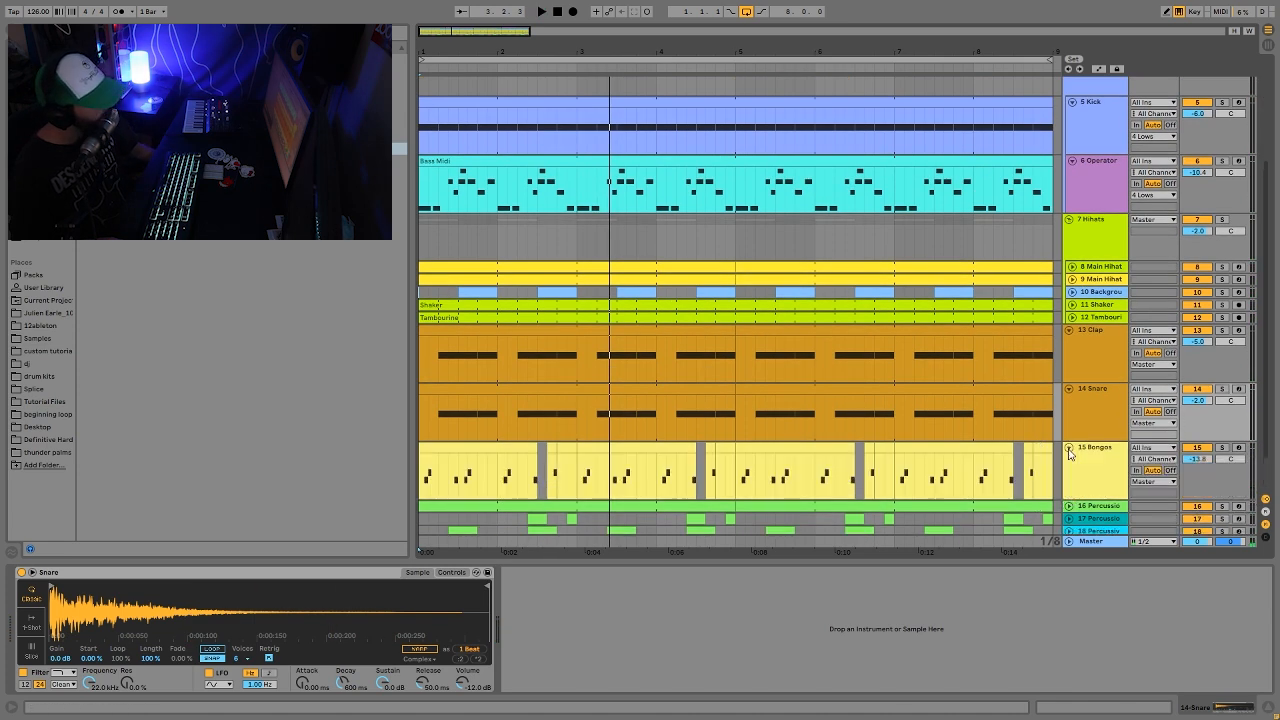
scroll(1068, 452, down, 1)
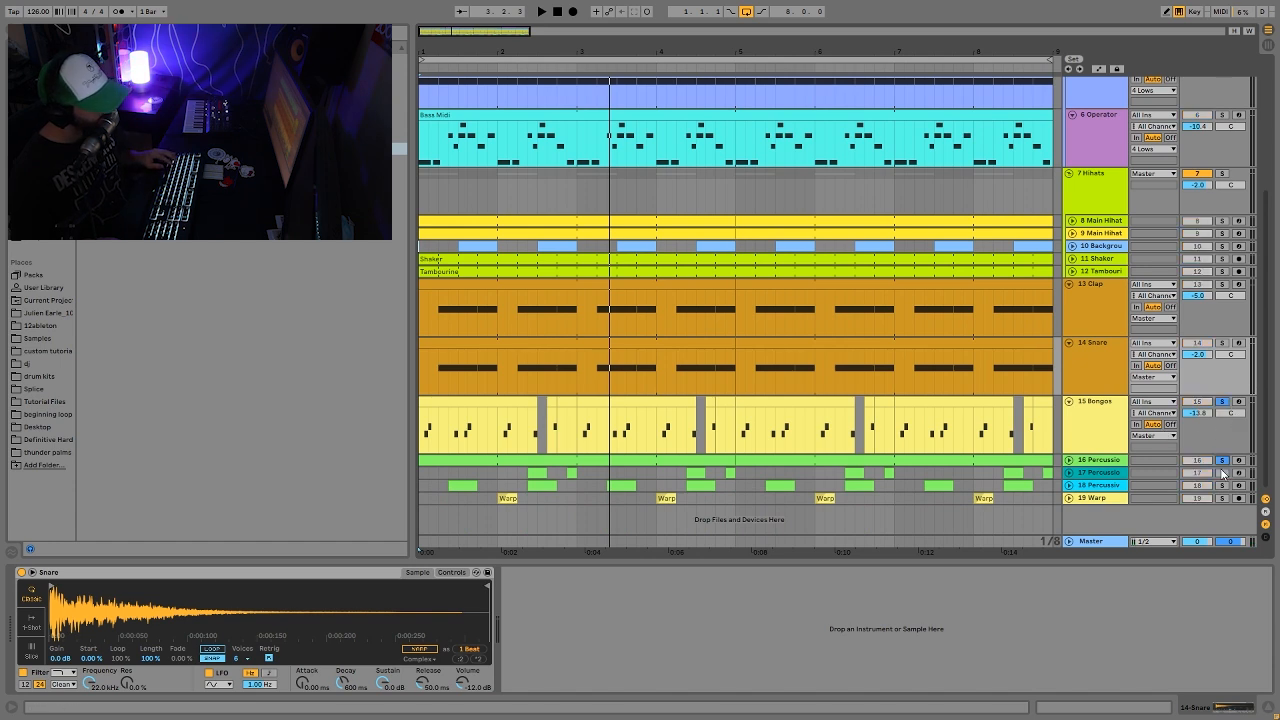
key(space)
click(1069, 472)
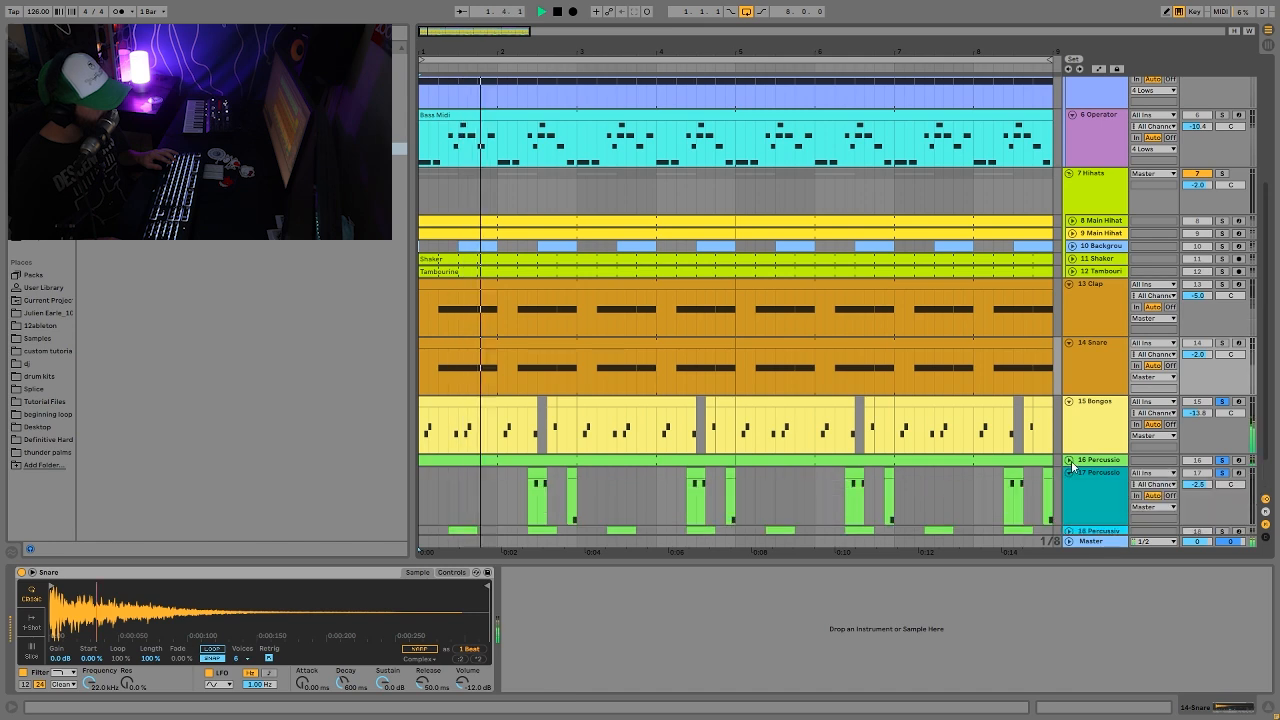
click(1069, 460)
Show the Bongos drum rack and the Percussion 1 sample device while the soloed percussion plays.
click(1074, 435)
scroll(580, 508, down, 2)
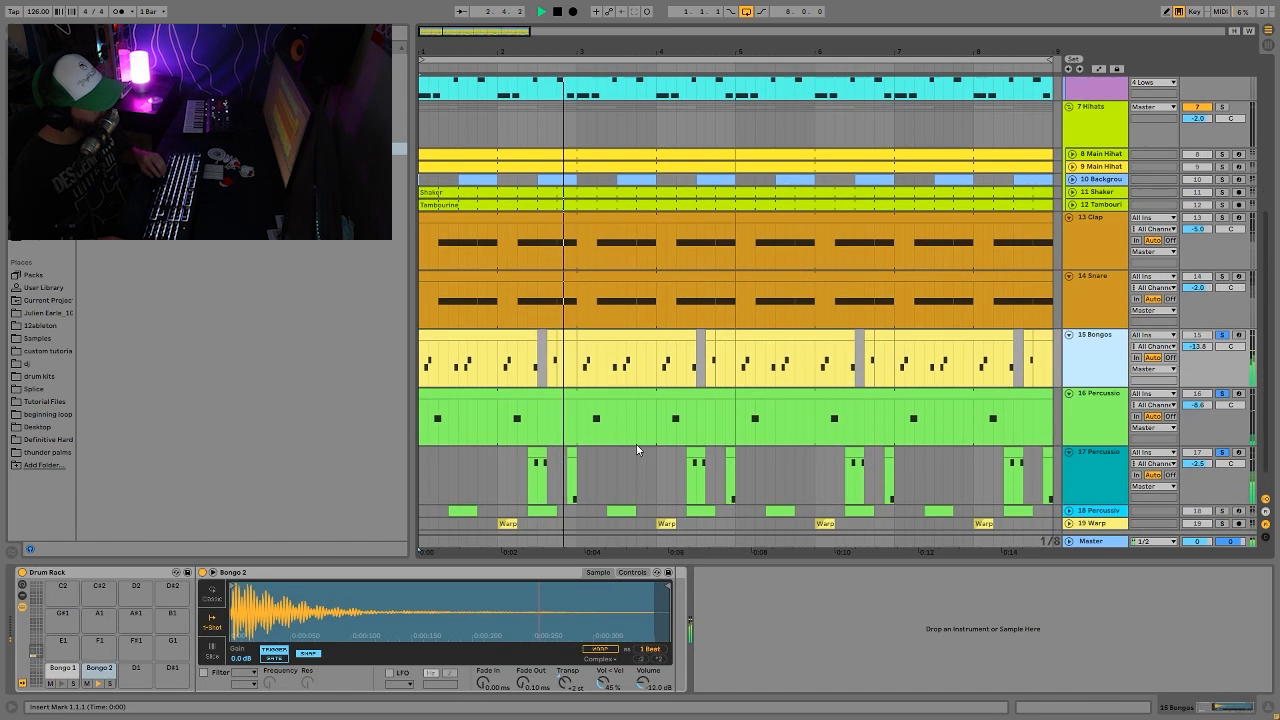
click(1106, 372)
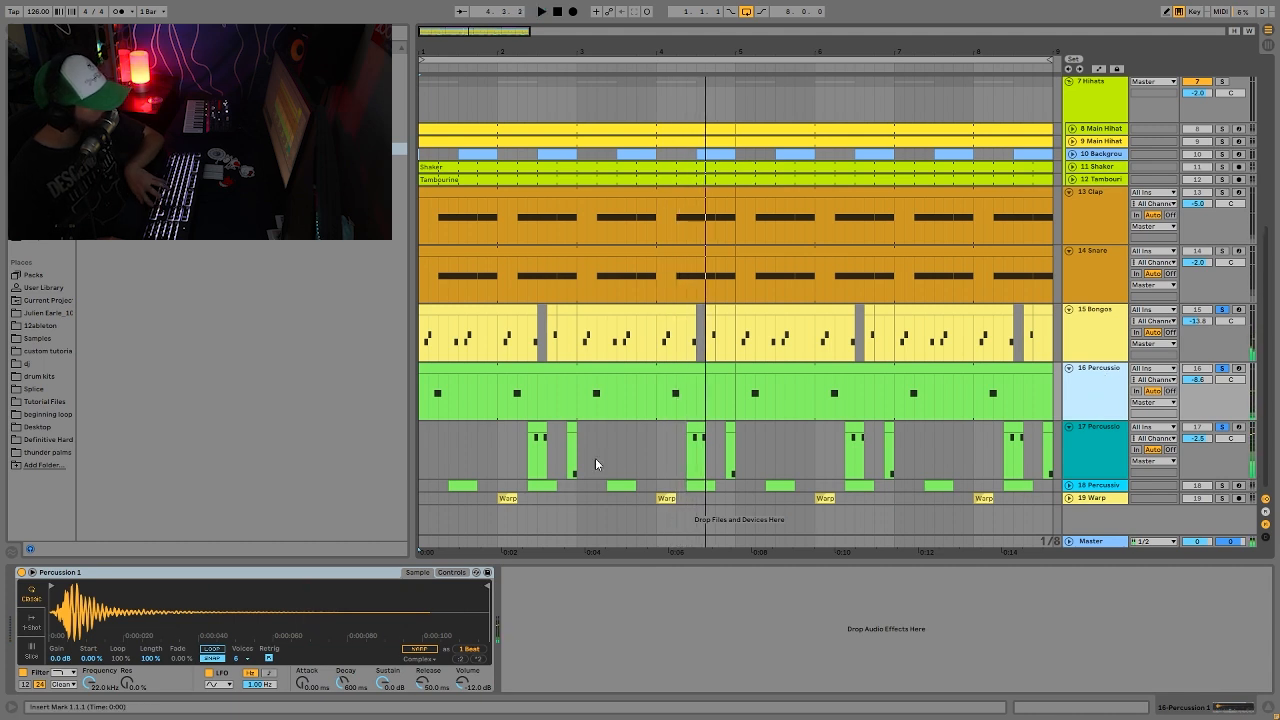
key(space)
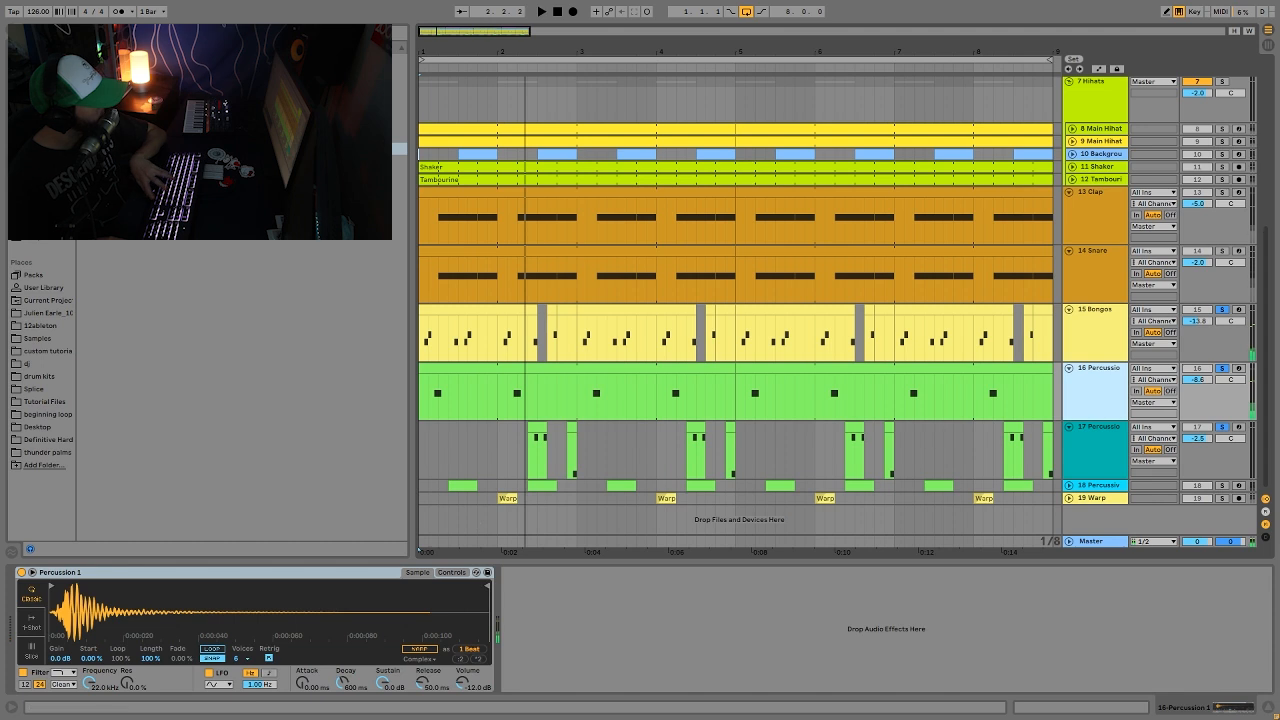
Select the first Percussion 2 clip on track 17, listen to the soloed percussion, then clear the solos and play the full loop.
click(1108, 456)
click(537, 424)
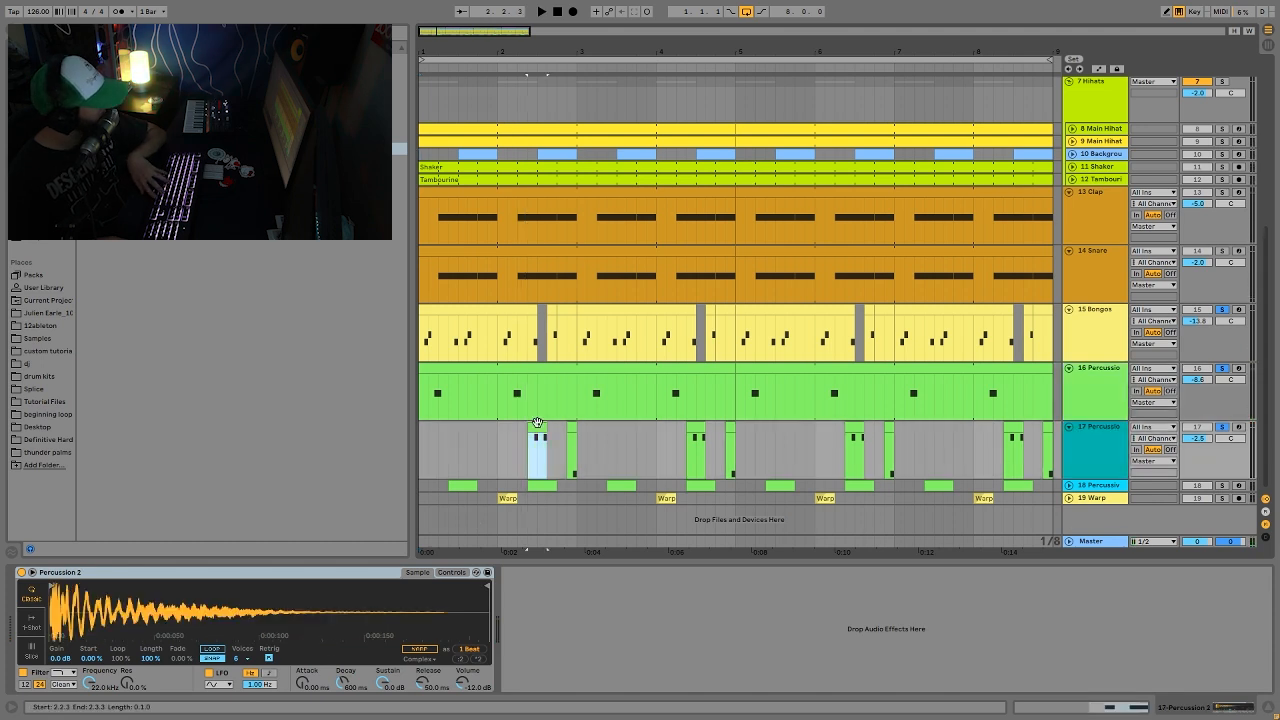
key(space)
key(space)
click(1222, 428)
key(space)
key(space)
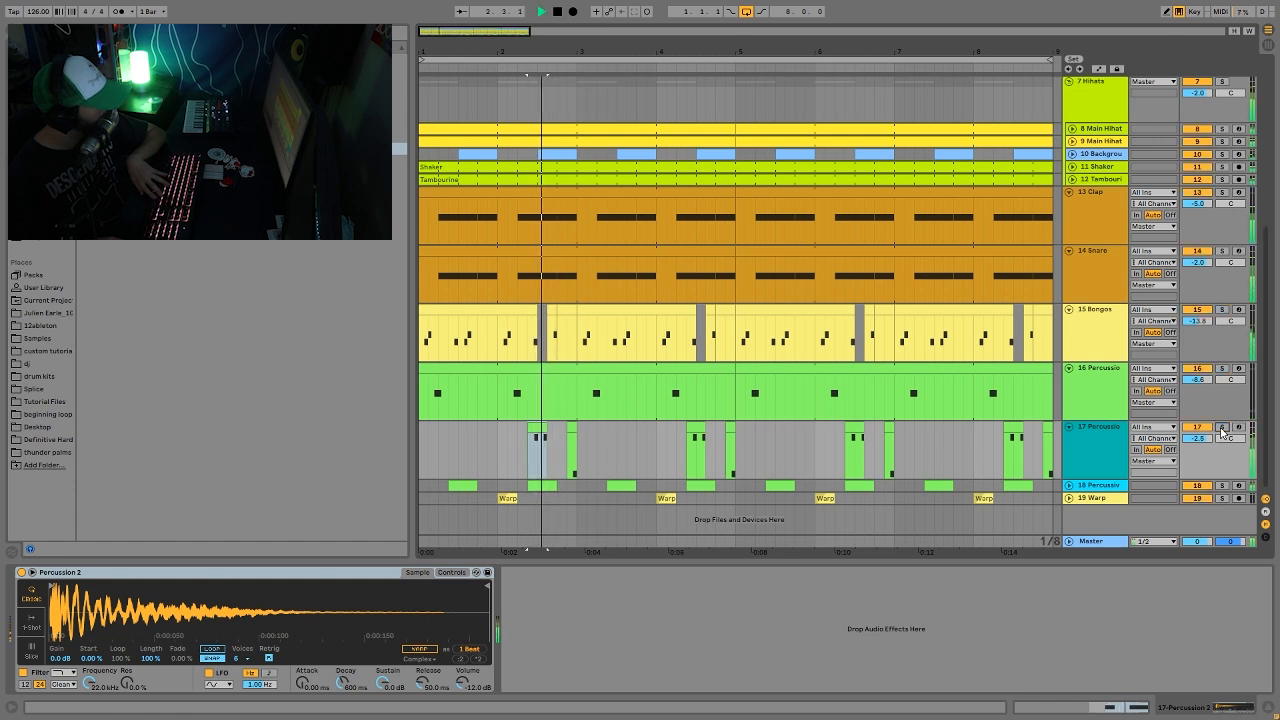
key(space)
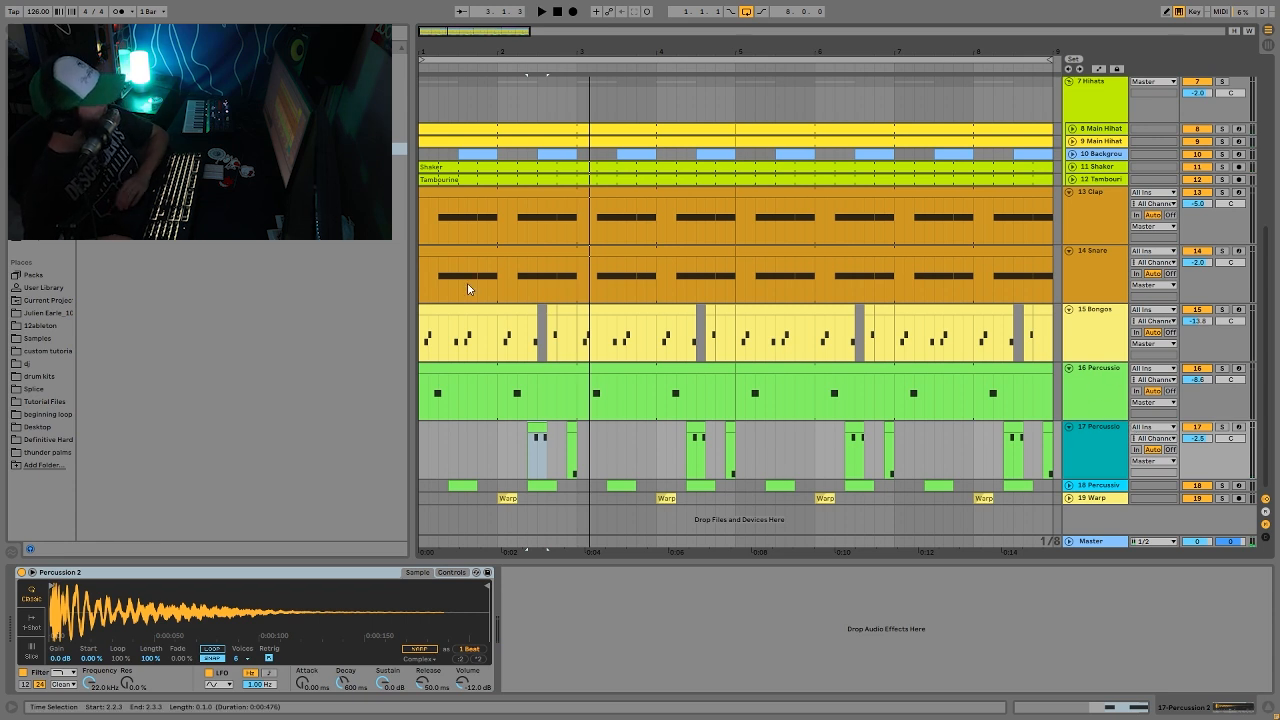
Select the first Bongos clip, from 1.1.1 to 2.3.1, and listen to the full loop.
click(450, 307)
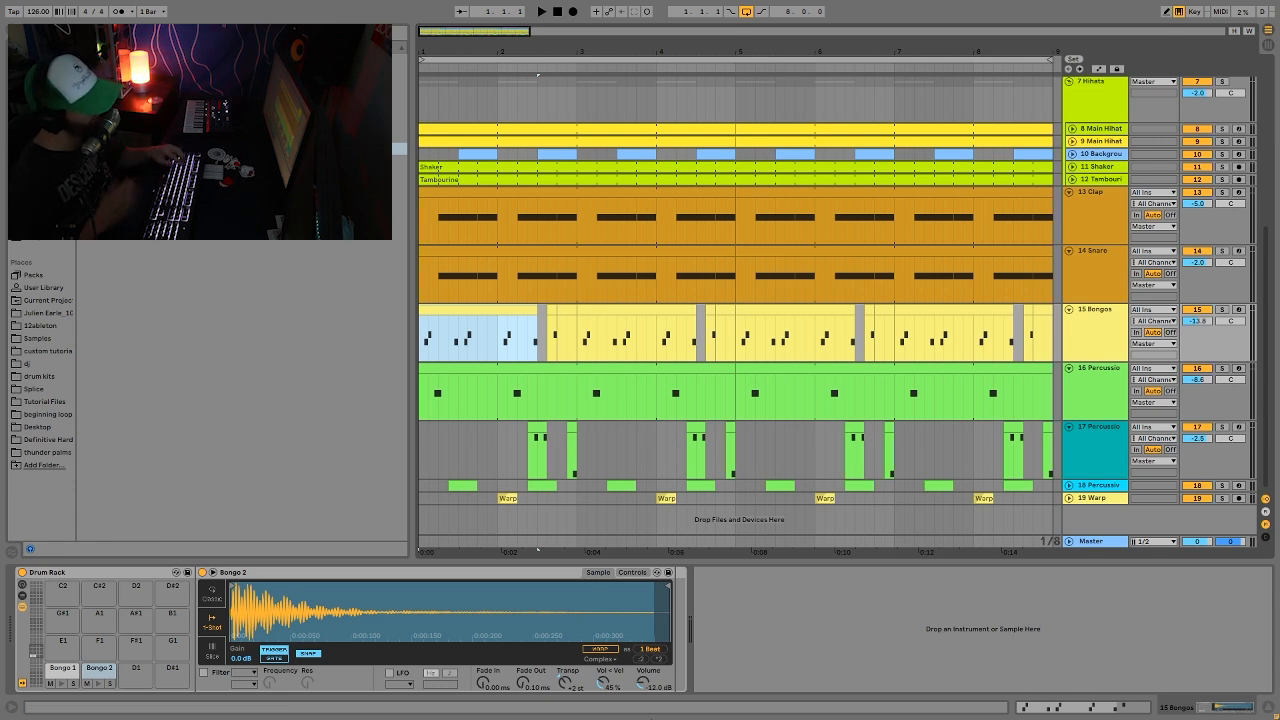
click(425, 314)
key(space)
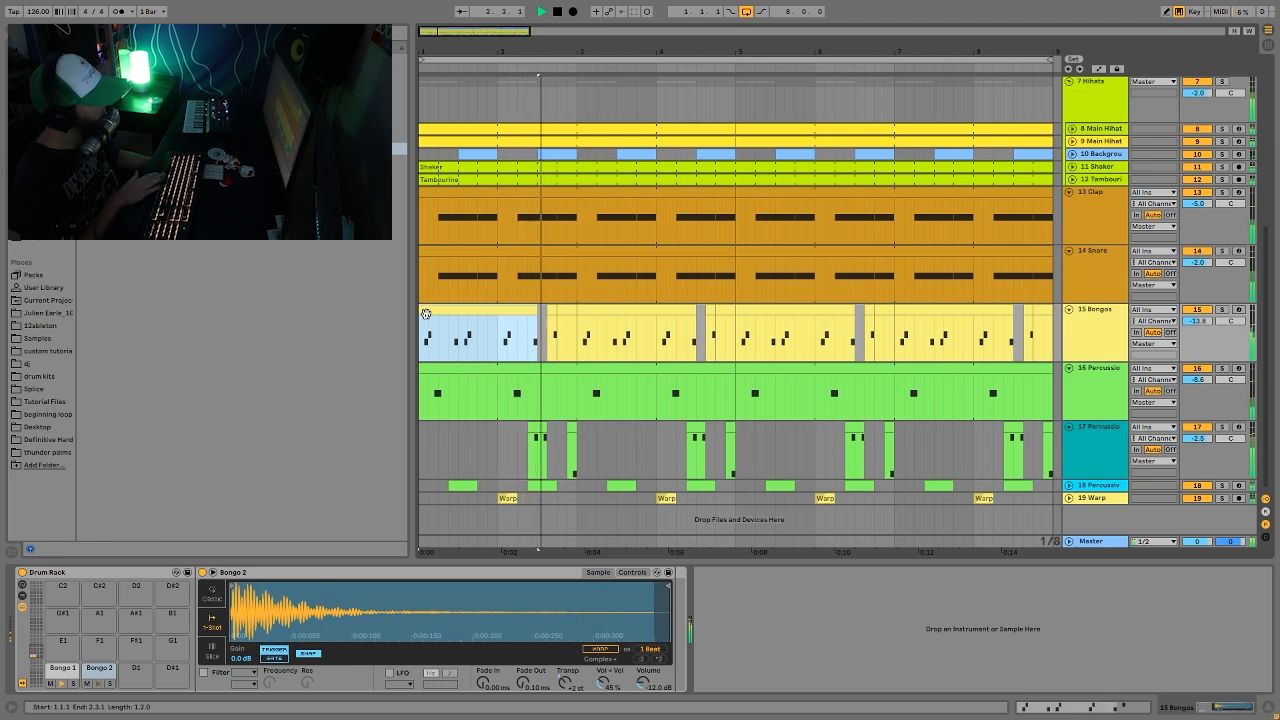
key(space)
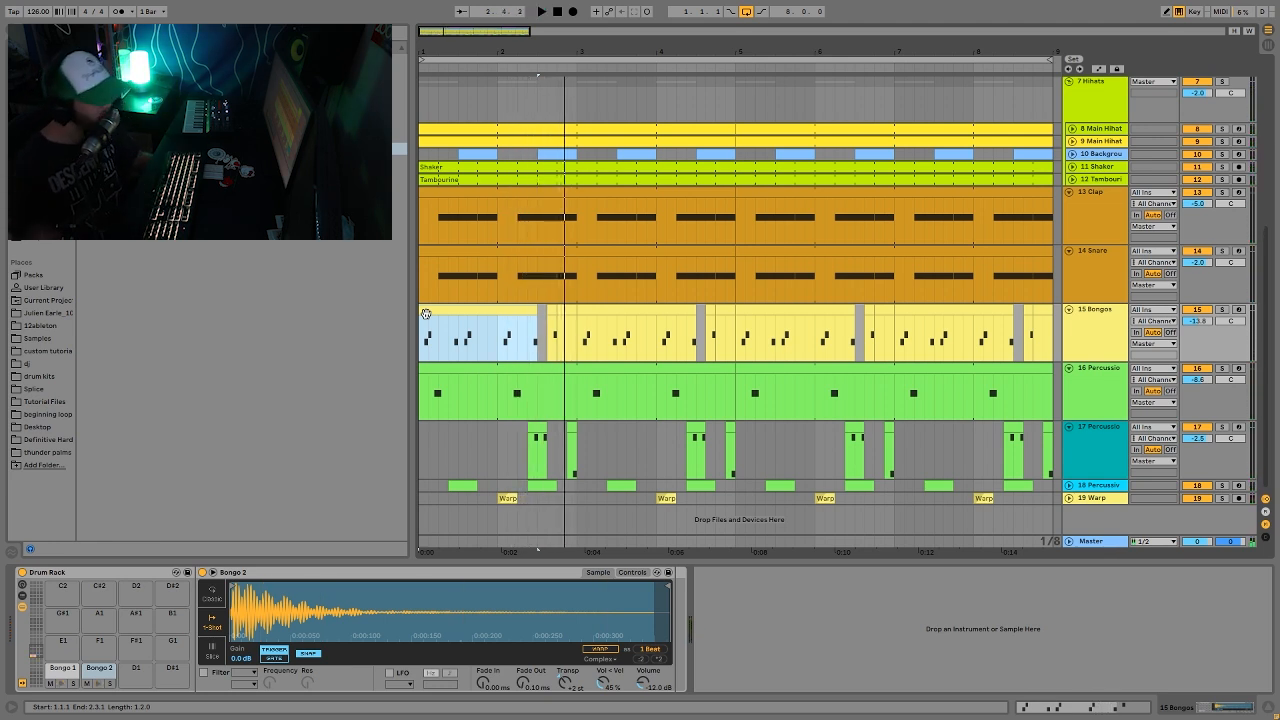
Solo and unfold Percussive Vocal track 18 and Warp track 19, and listen to both from the start of the loop.
click(1222, 486)
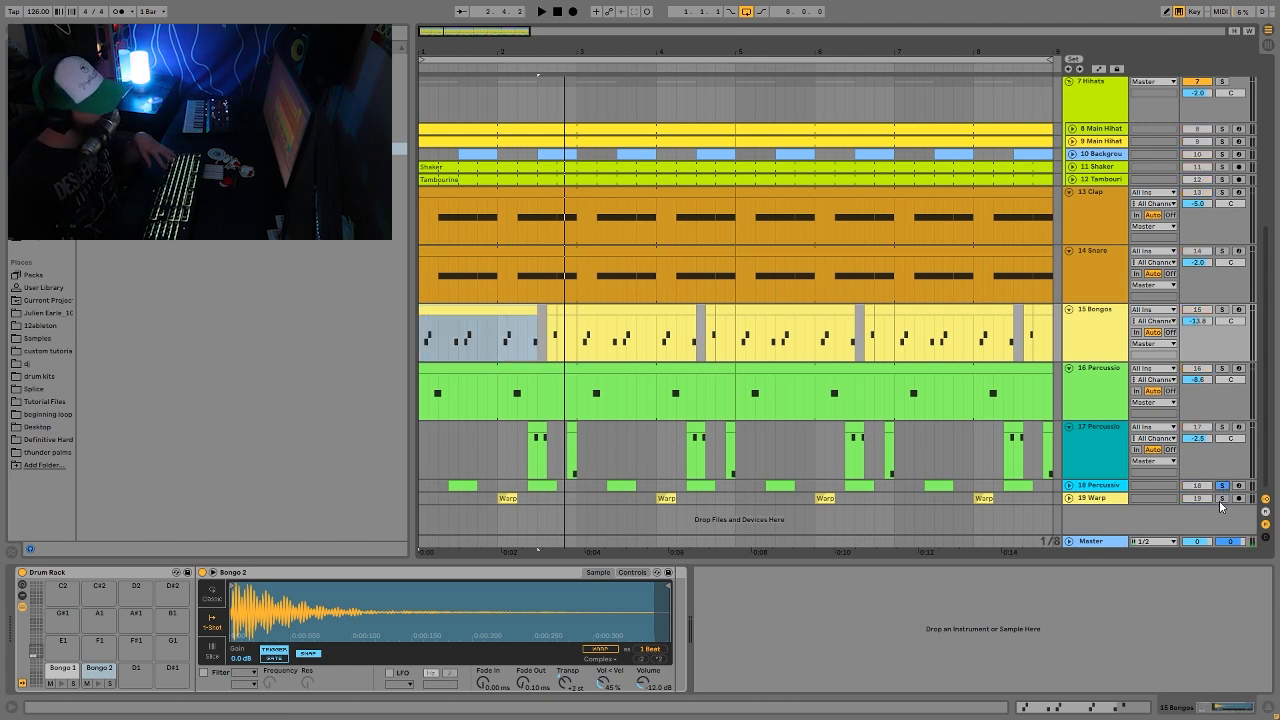
click(1069, 498)
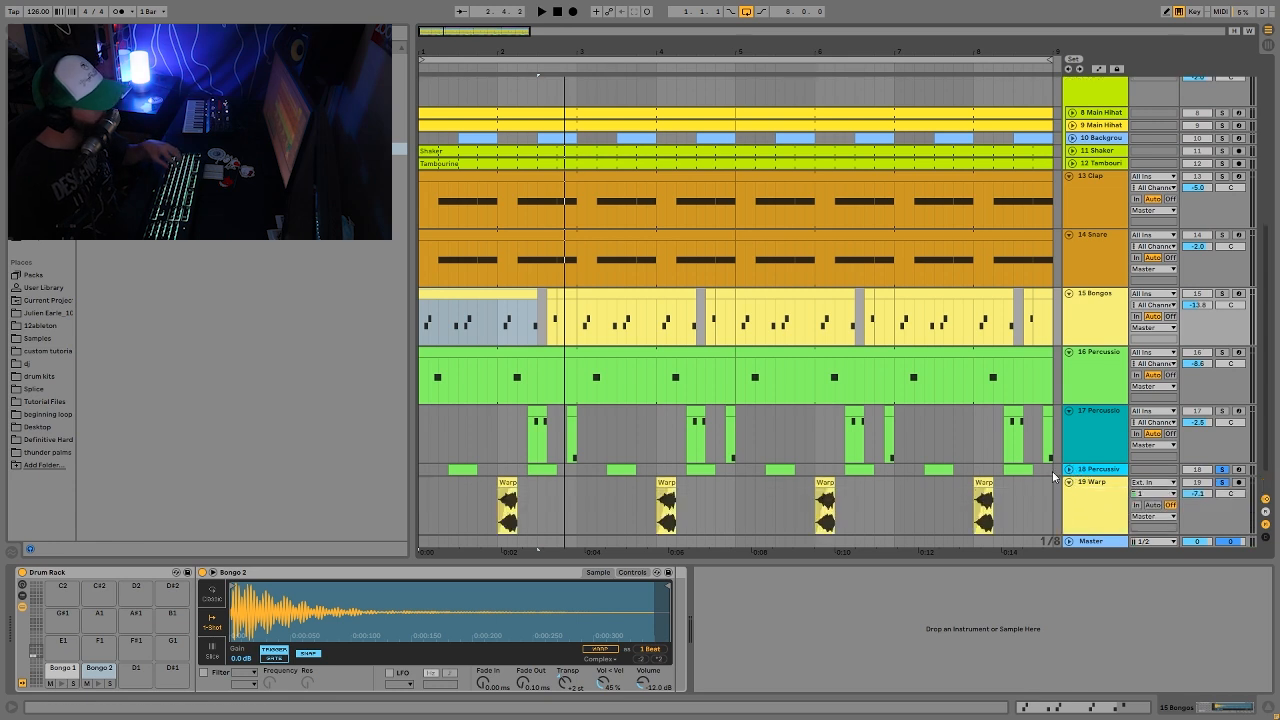
click(1070, 469)
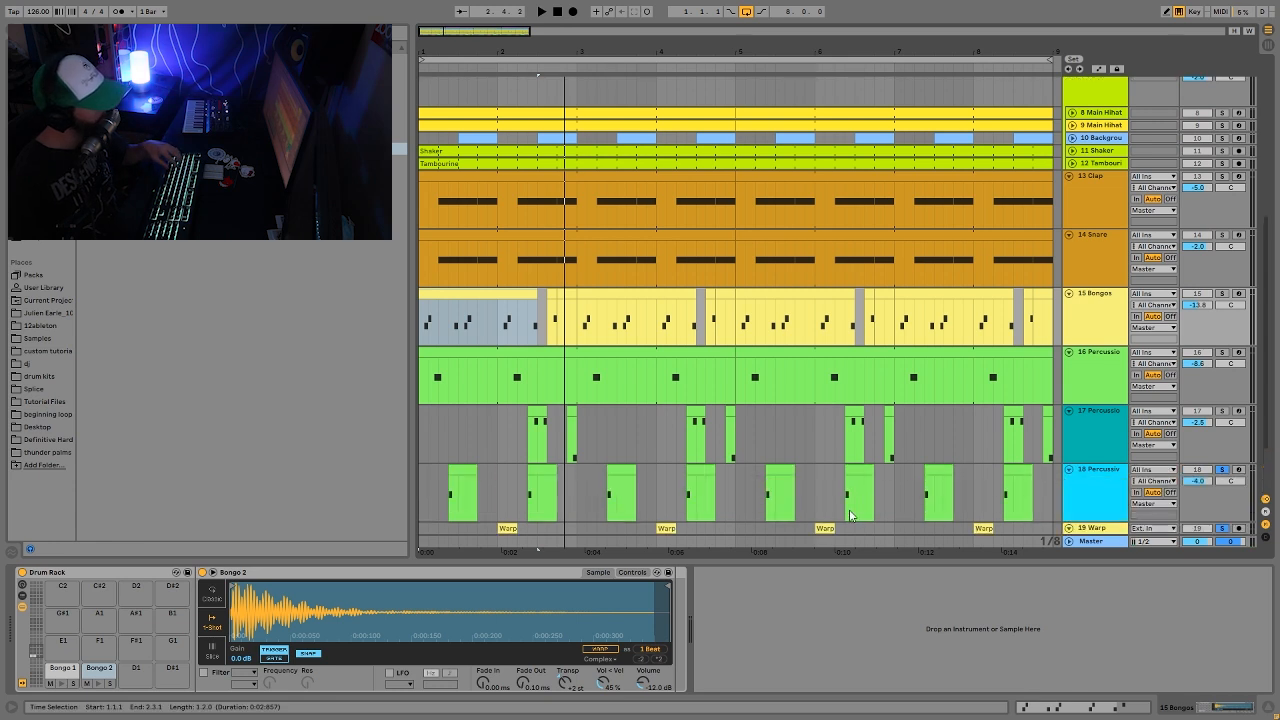
click(420, 492)
key(space)
scroll(432, 496, down, 3)
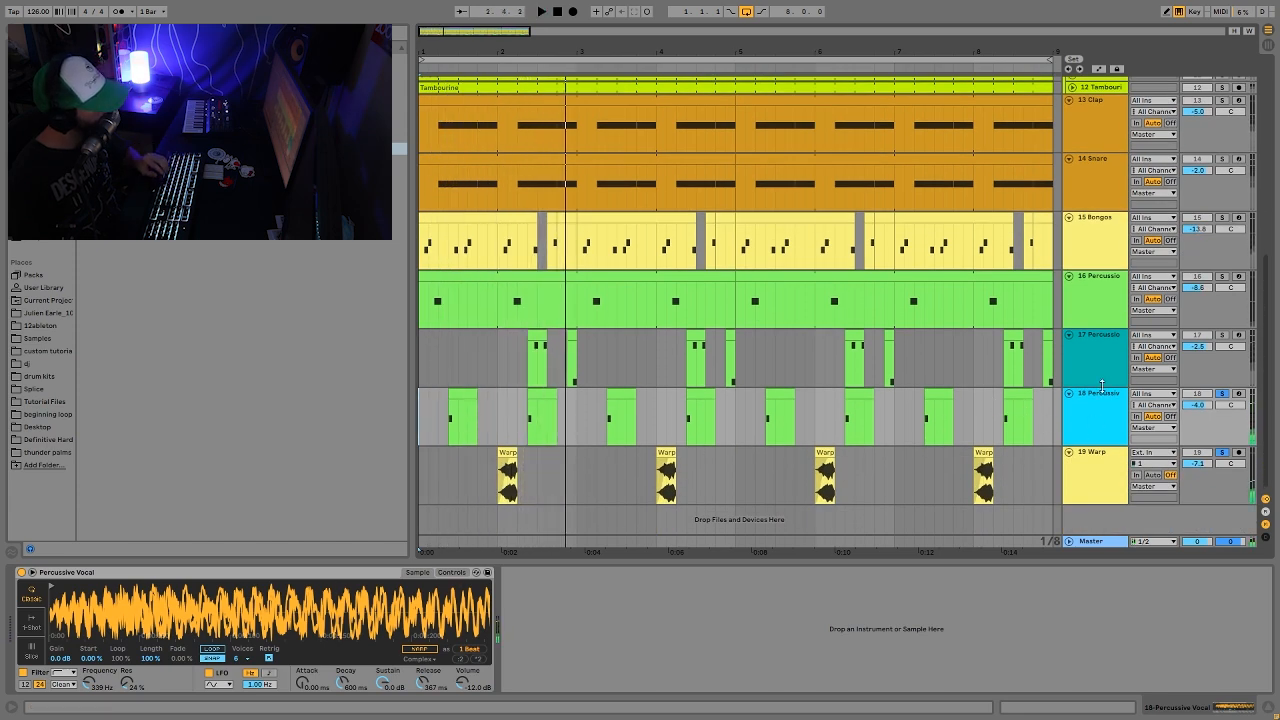
Add the kick, first main hi-hat, clap and snare to the soloed Percussive Vocal and Warp tracks and listen.
scroll(1093, 422, up, 10)
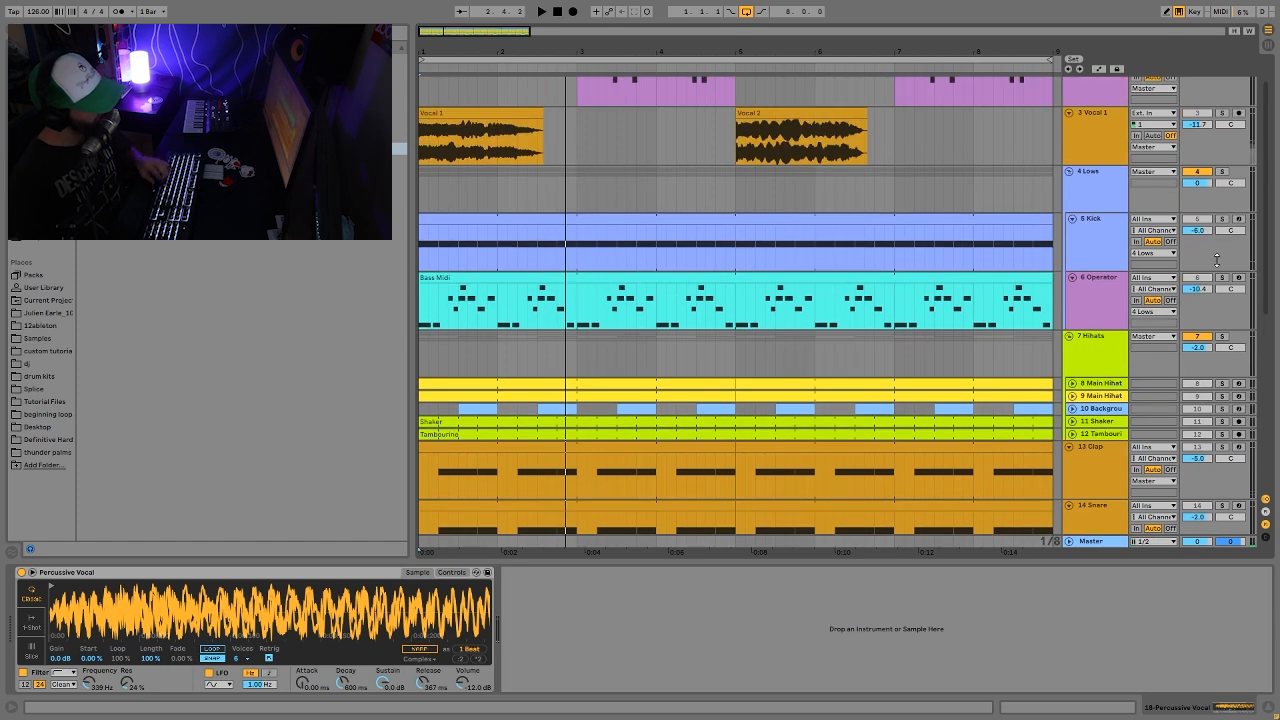
scroll(1174, 330, down, 2)
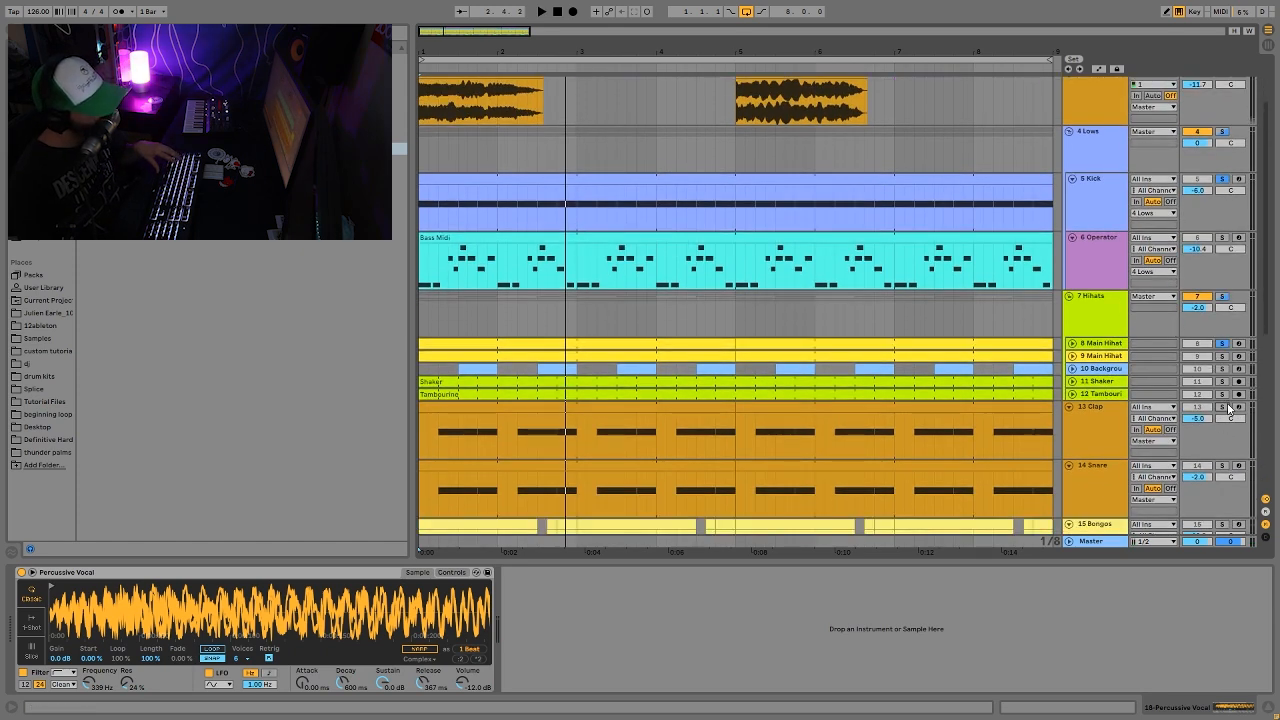
key(space)
scroll(1220, 468, down, 12)
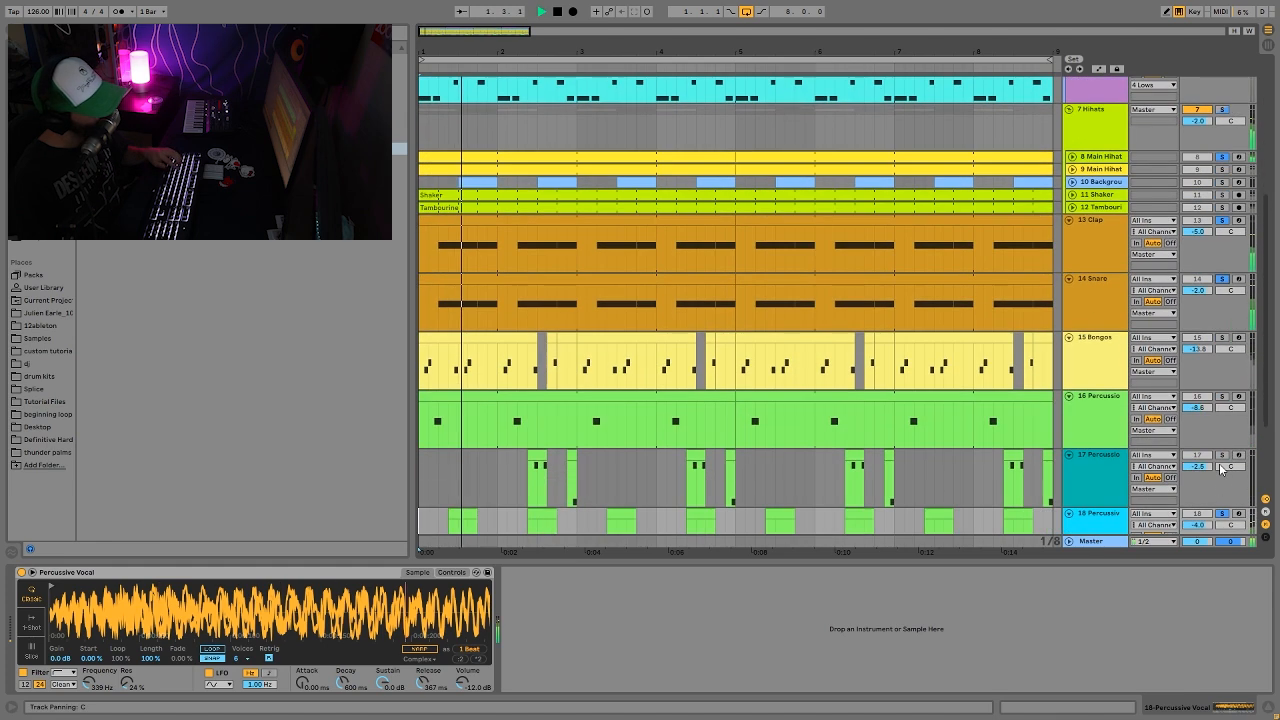
scroll(1219, 463, down, 3)
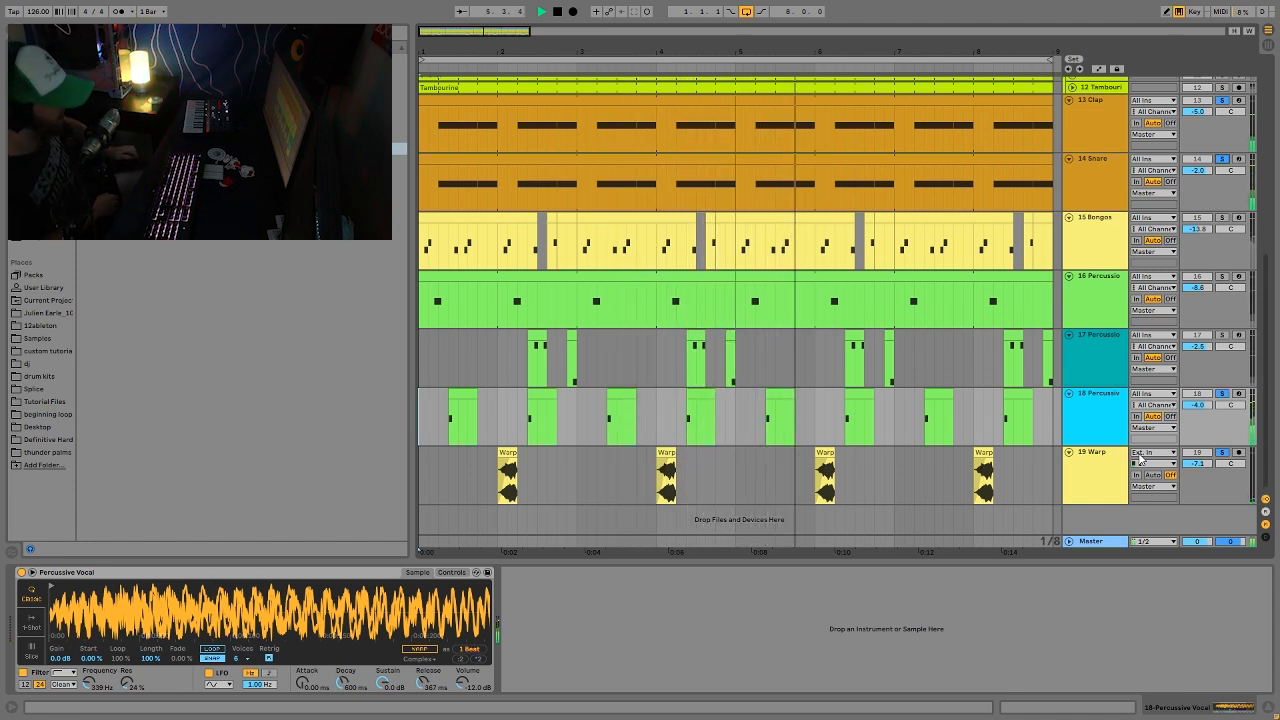
key(space)
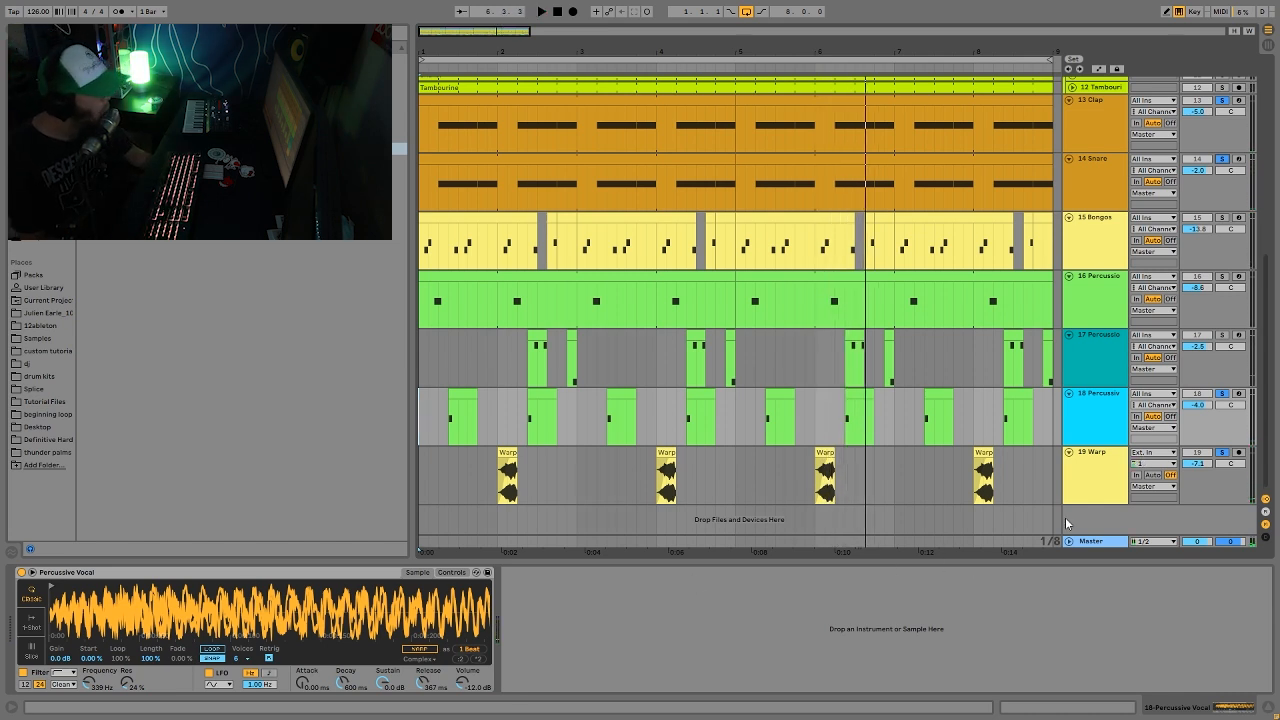
Show the Warp track's Auto Filter, Echo and Reverb effects while listening, and clear the solos to hear the full loop.
click(1092, 419)
click(1096, 474)
key(space)
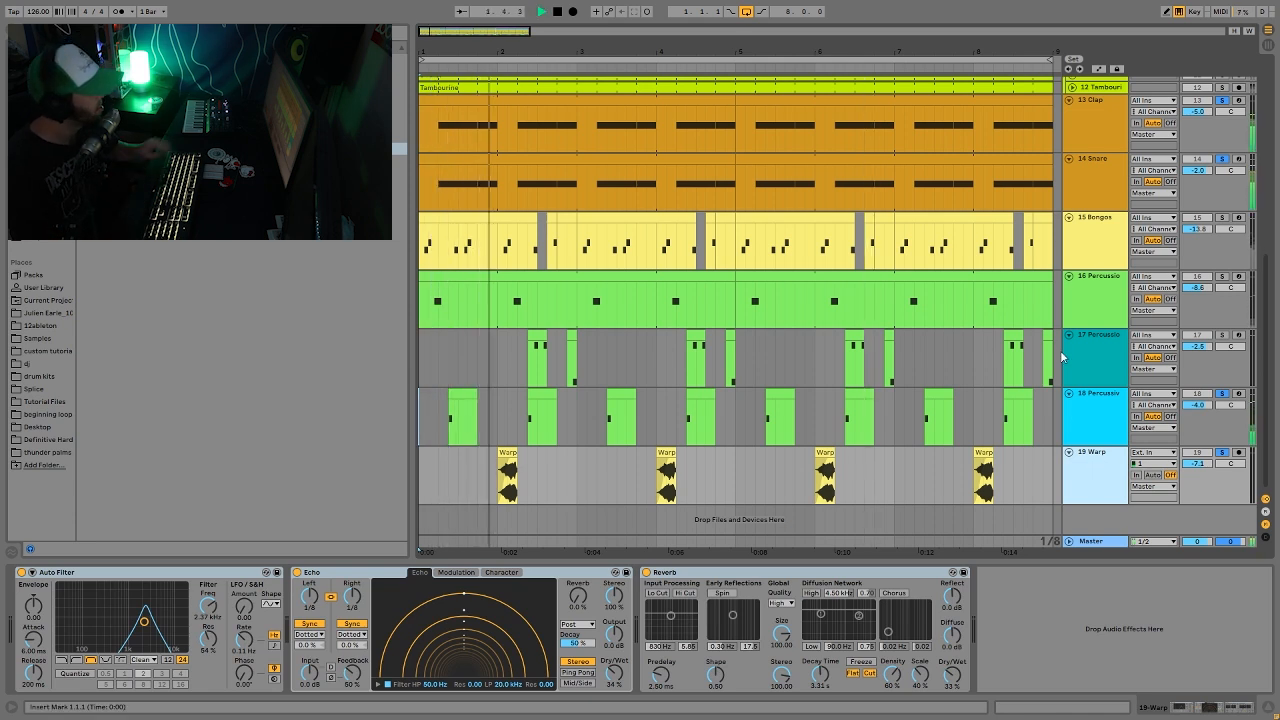
key(space)
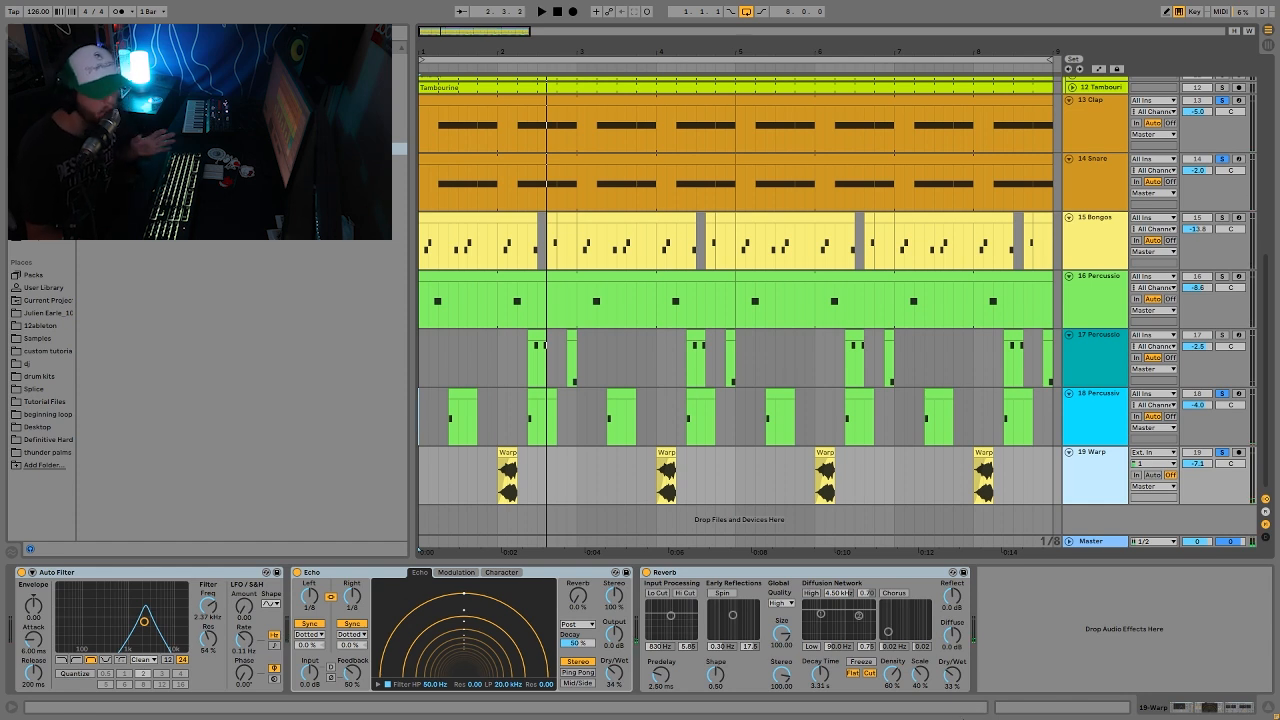
key(space)
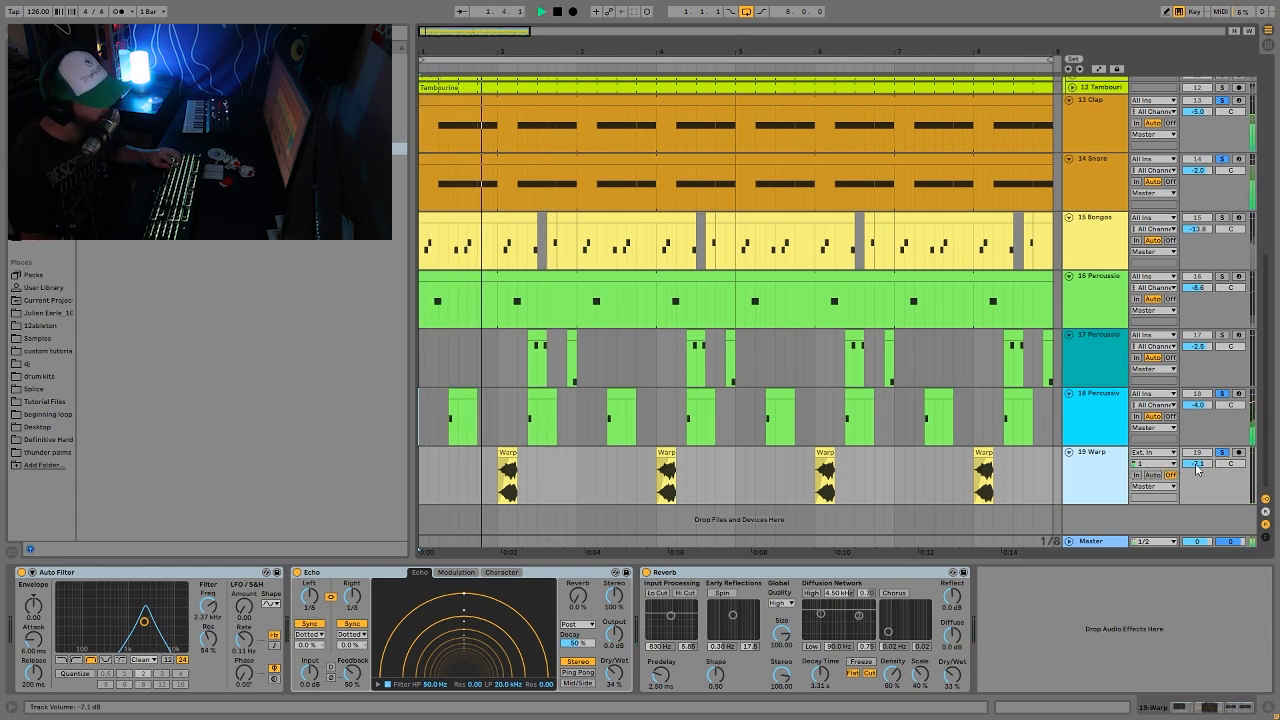
key(space)
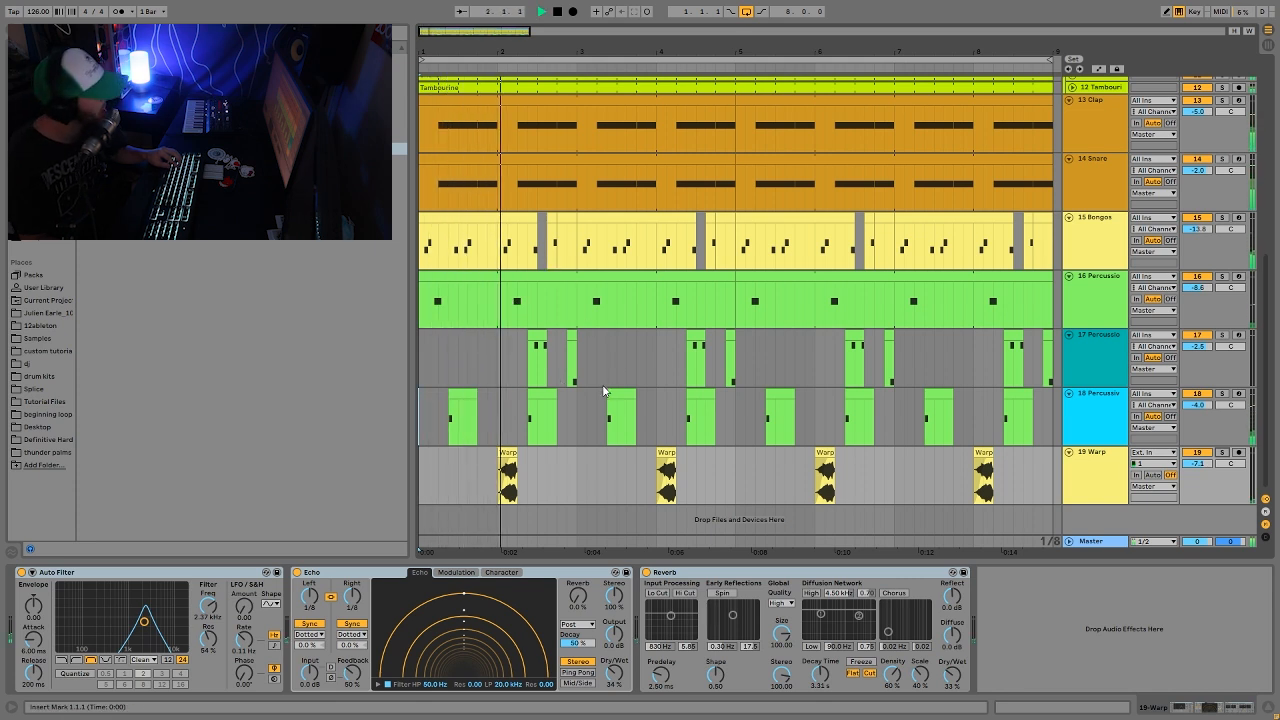
Show the Percussive Vocal sample device on track 18 and listen to the full loop.
click(1113, 424)
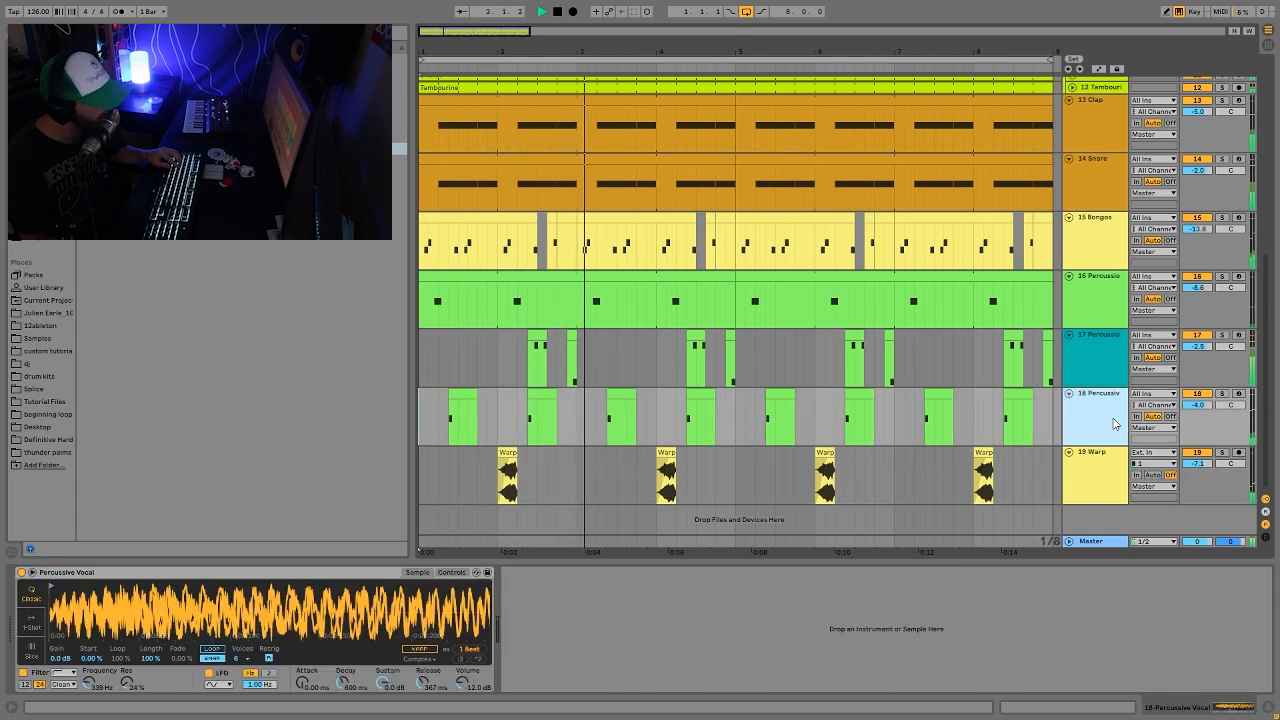
key(space)
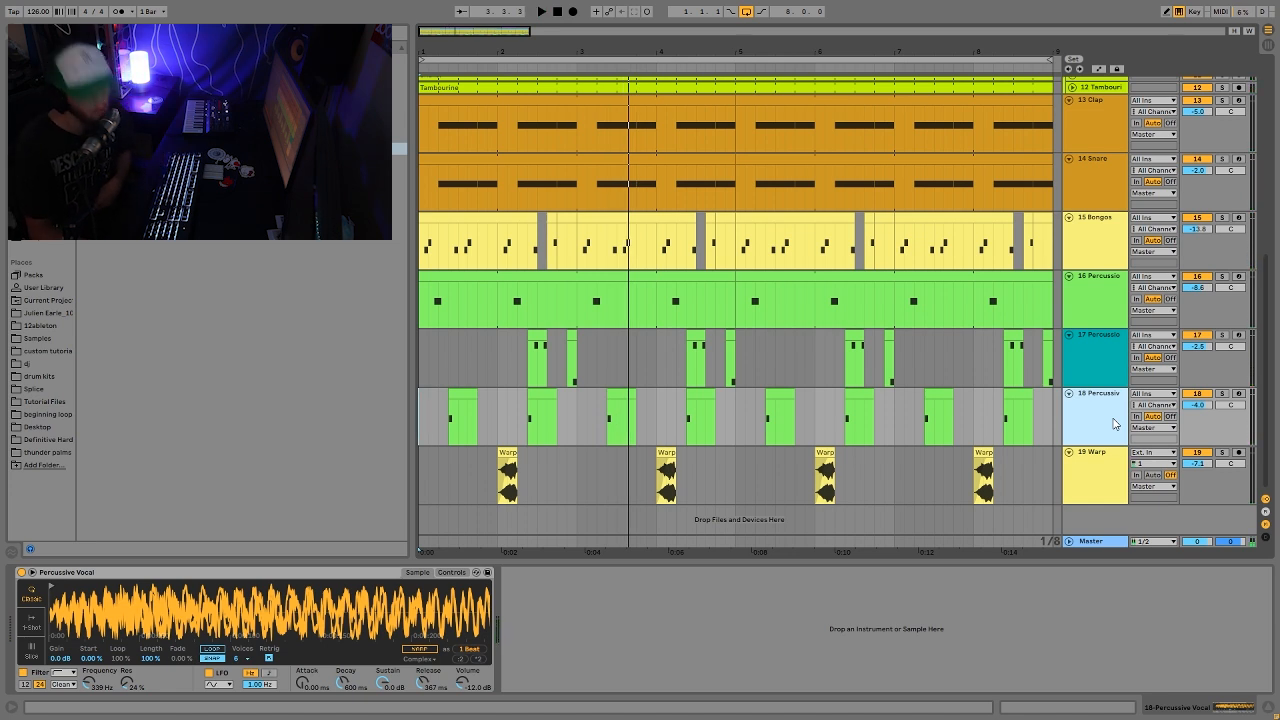
key(space)
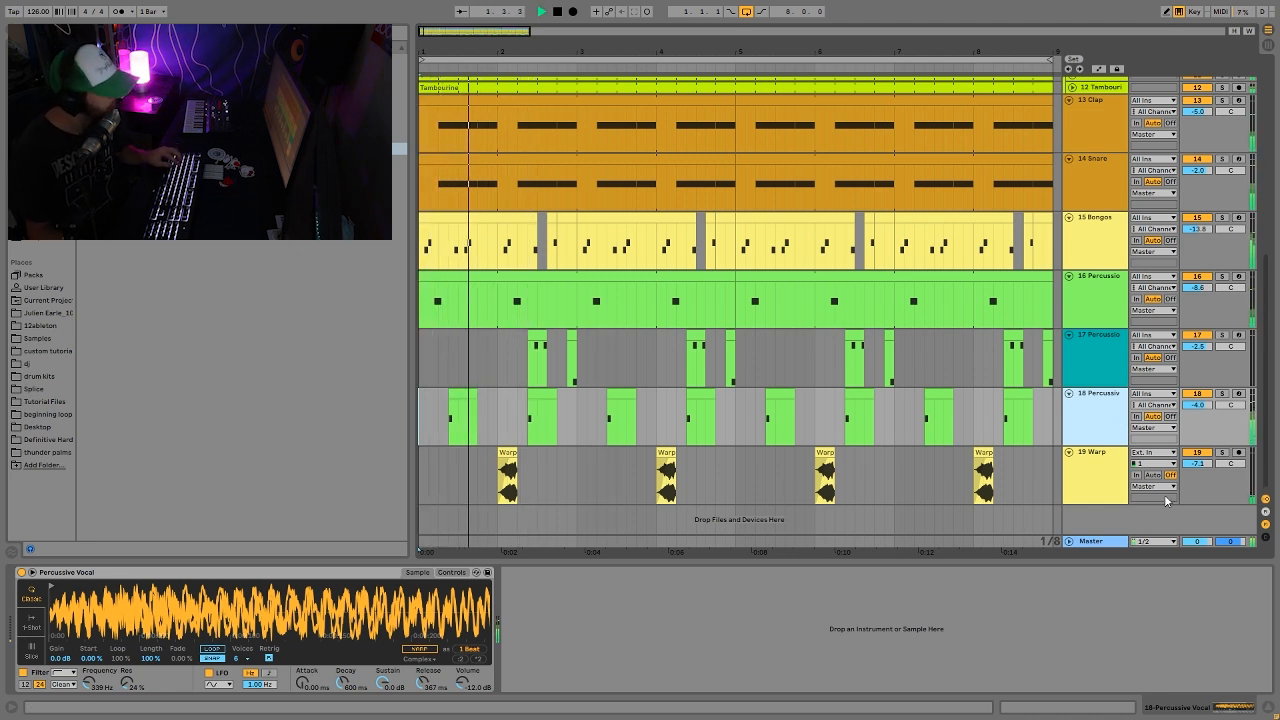
click(1092, 472)
click(1094, 428)
key(space)
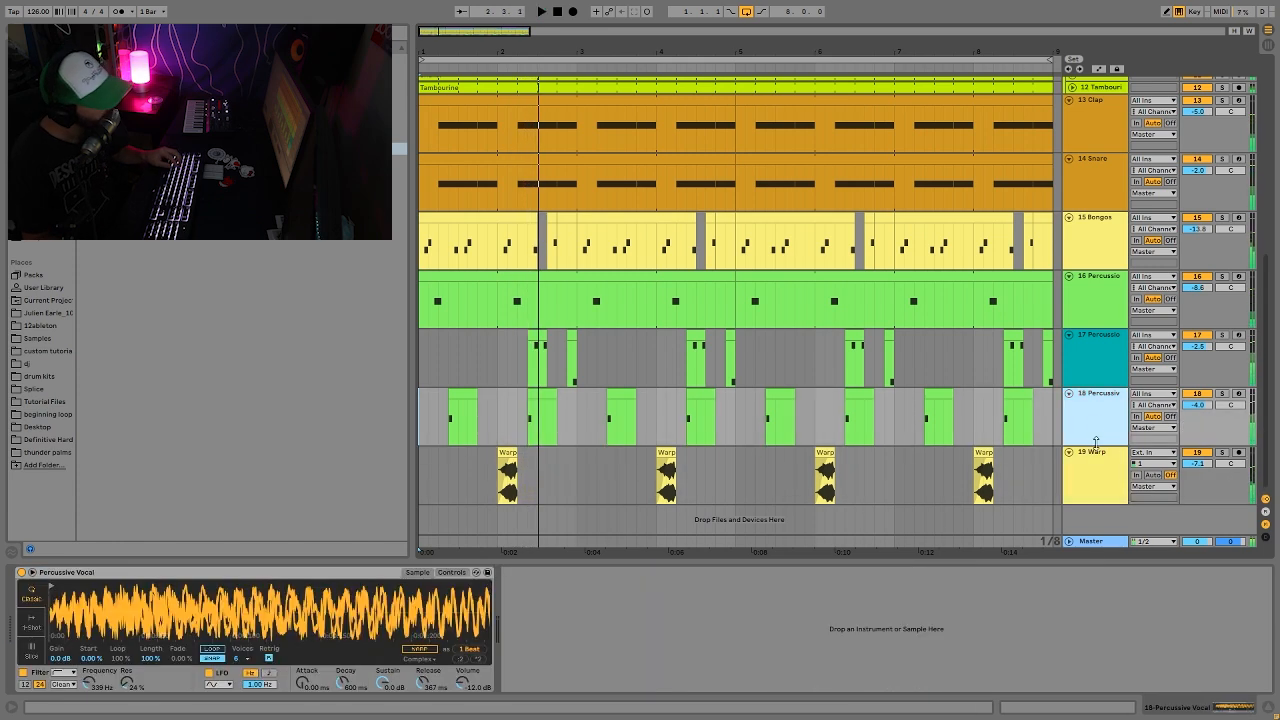
Solo the Warp track and reveal the first Warp clip's source file, Warp.wav, in the browser.
click(1103, 472)
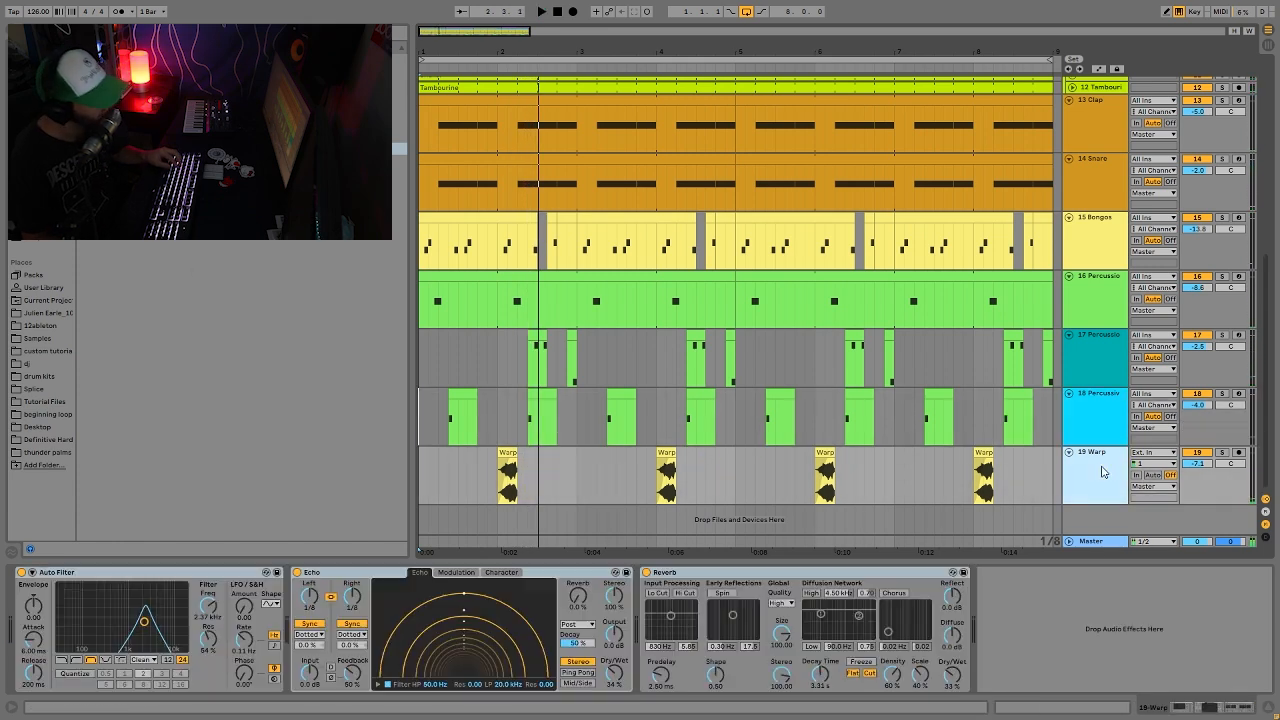
click(1221, 453)
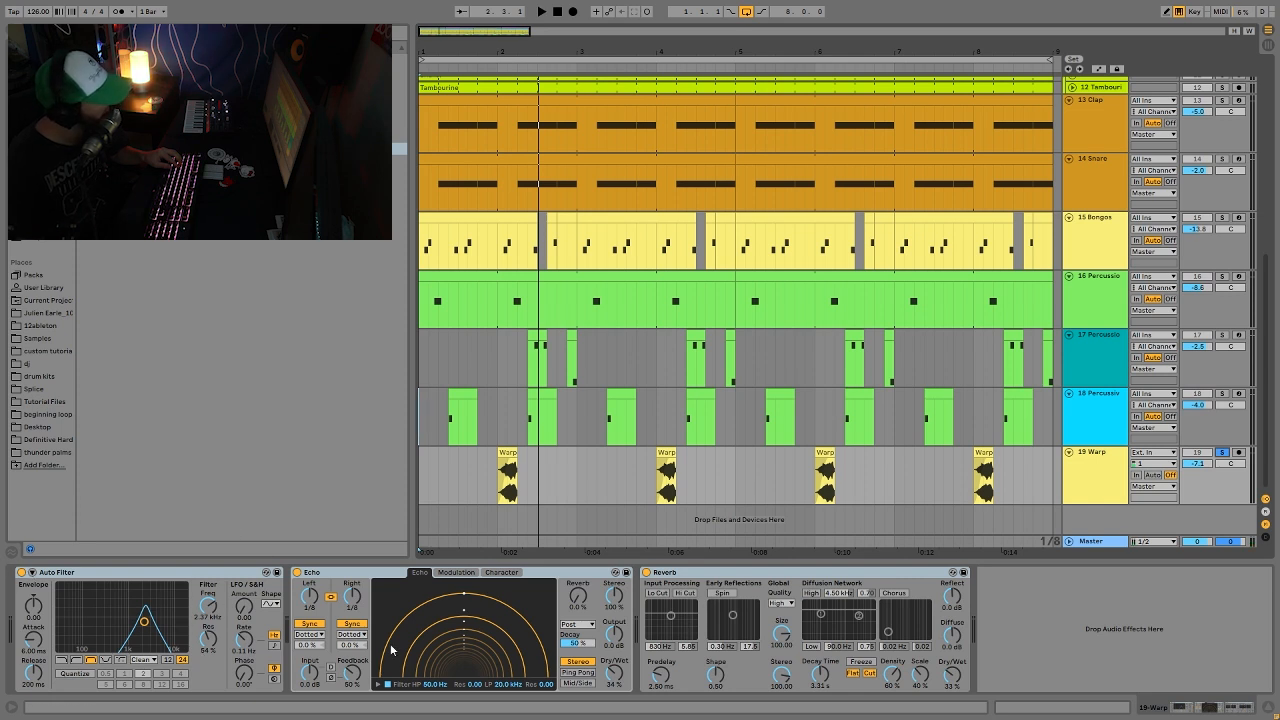
right_click(507, 463)
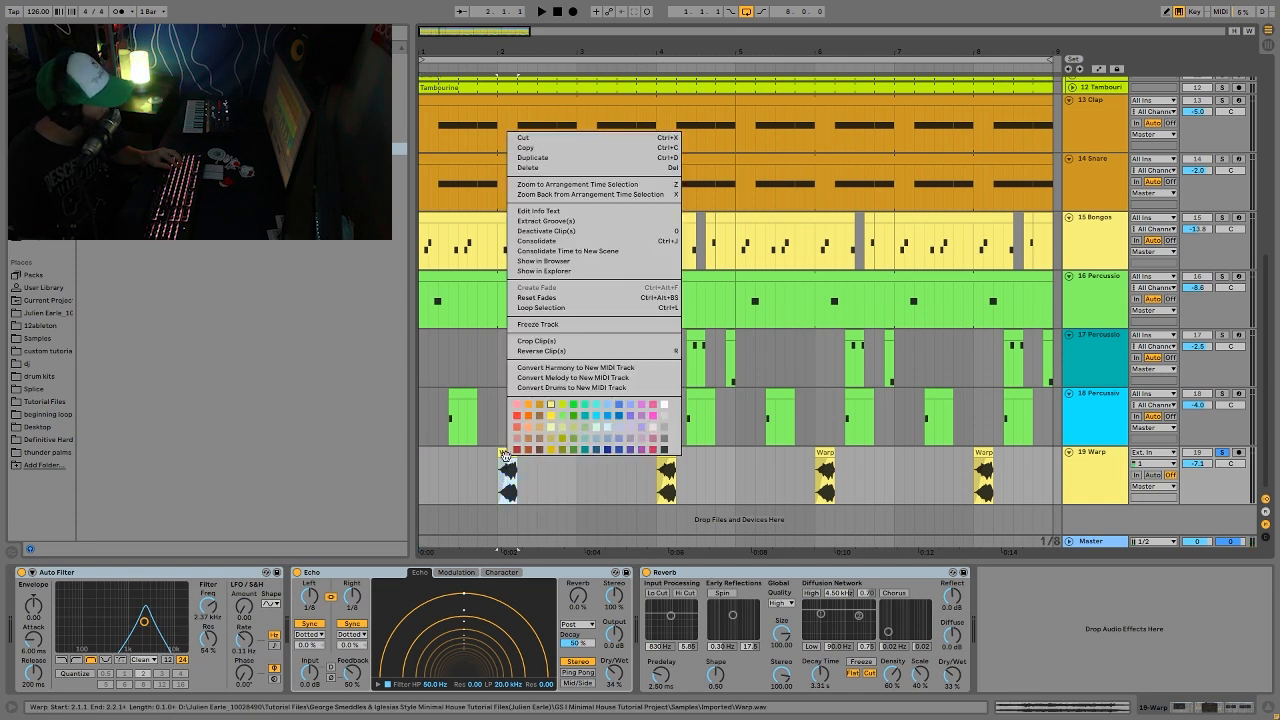
click(560, 264)
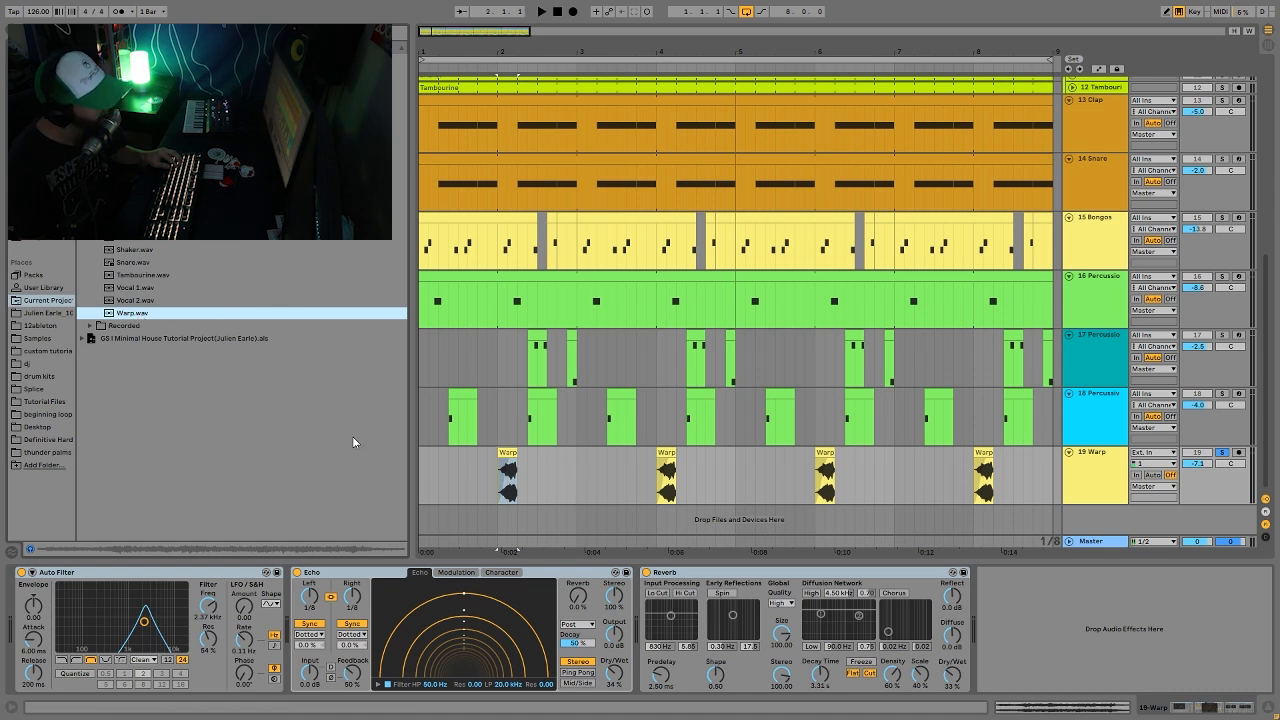
Play the soloed Warp track from the start of its first clip at 2.1.1.
drag(494, 52, 570, 512)
click(566, 485)
key(space)
scroll(1067, 316, up, 2)
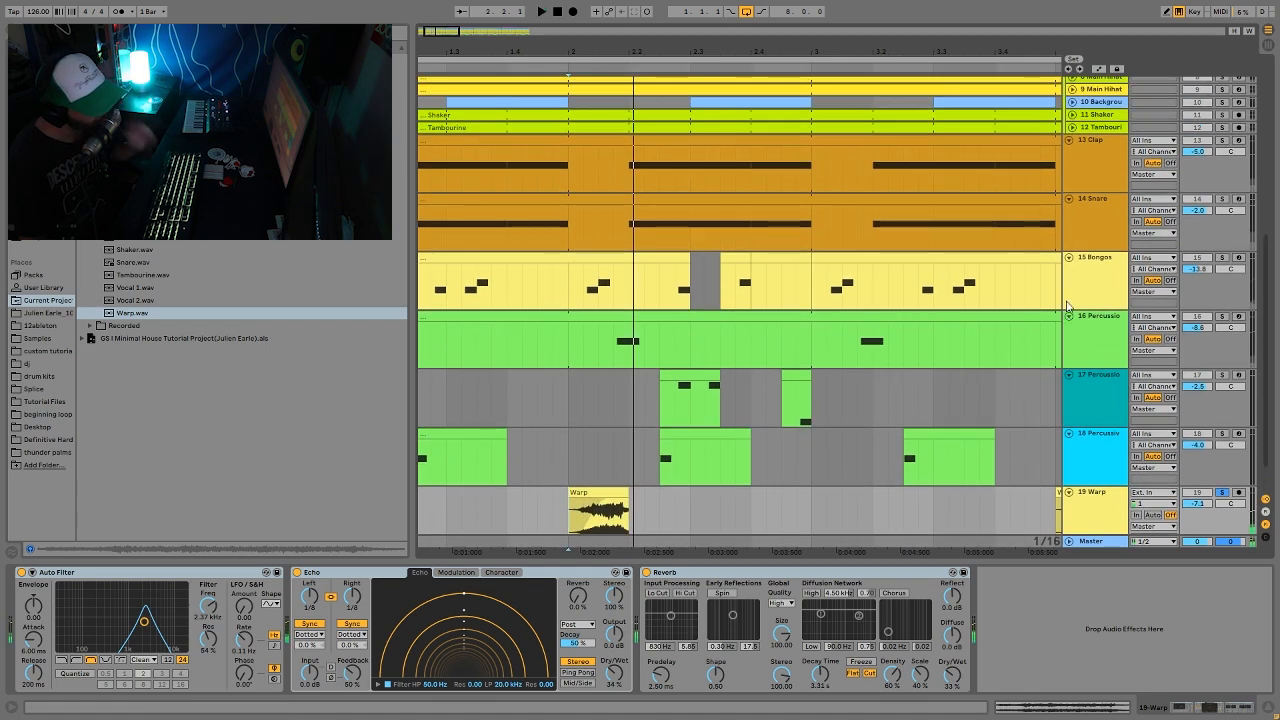
Solo the kick along with Warp and listen, then clear the solos and play the full mix from 2.1.1.
scroll(1067, 316, up, 5)
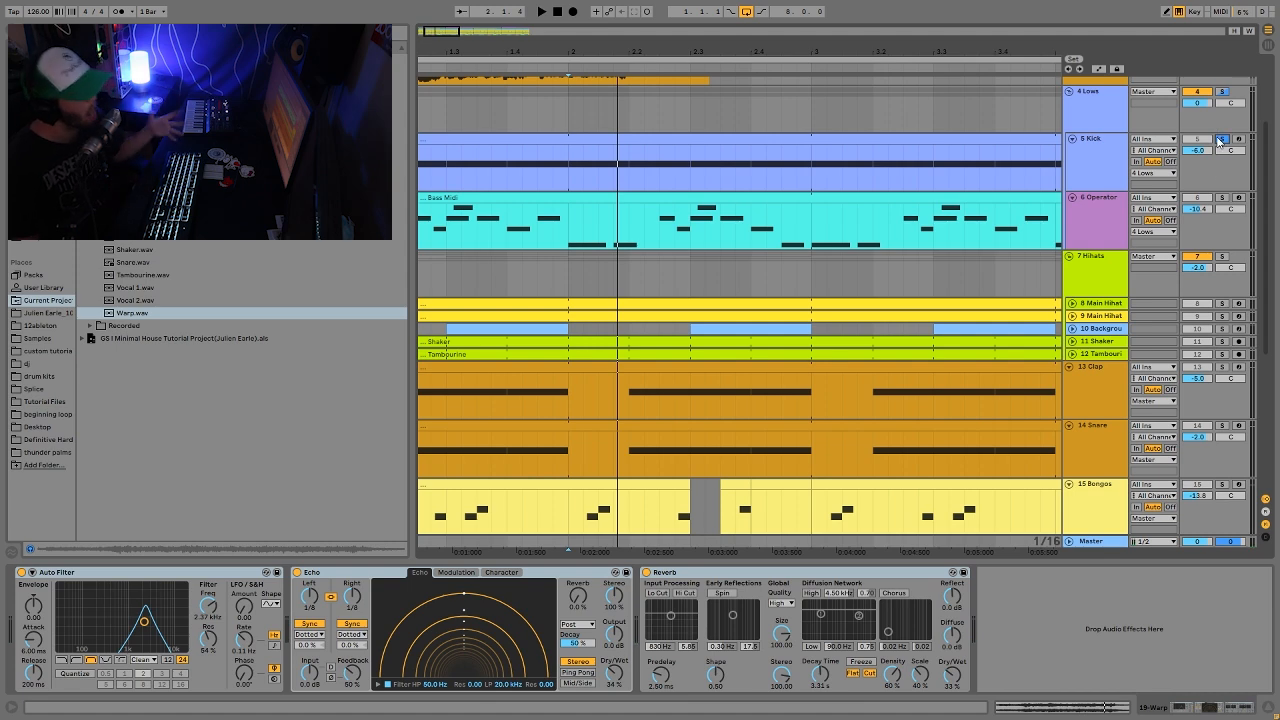
scroll(1219, 141, down, 6)
key(space)
key(space)
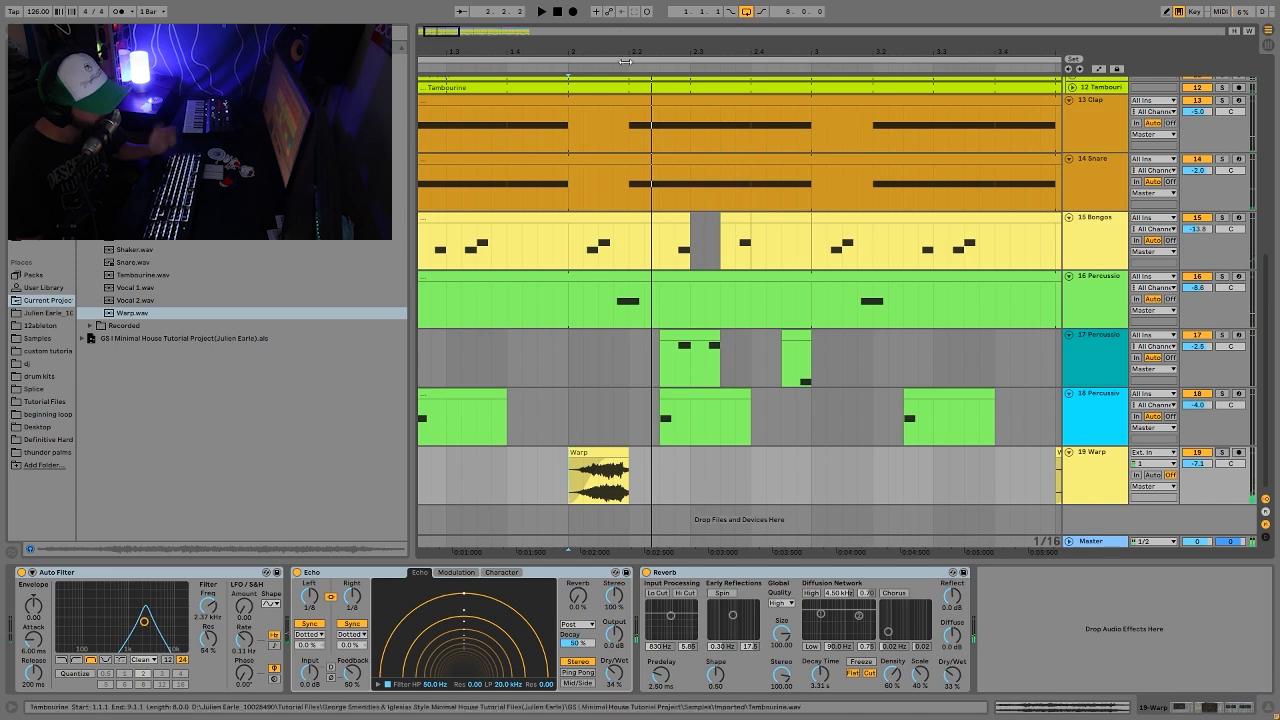
Solo the two Main Hihat tracks and listen, show the Main Hihat 2 sample, then clear the solos and play the full loop.
drag(622, 50, 622, 8)
scroll(874, 352, up, 3)
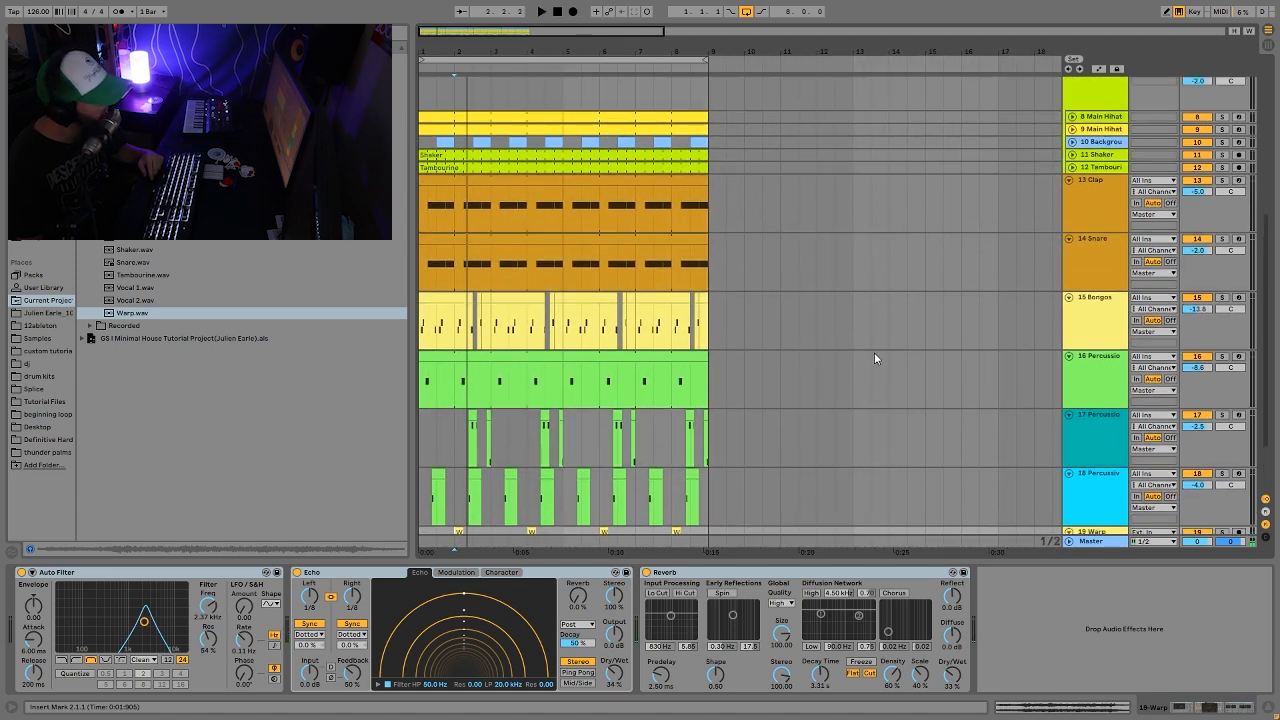
scroll(830, 300, down, 2)
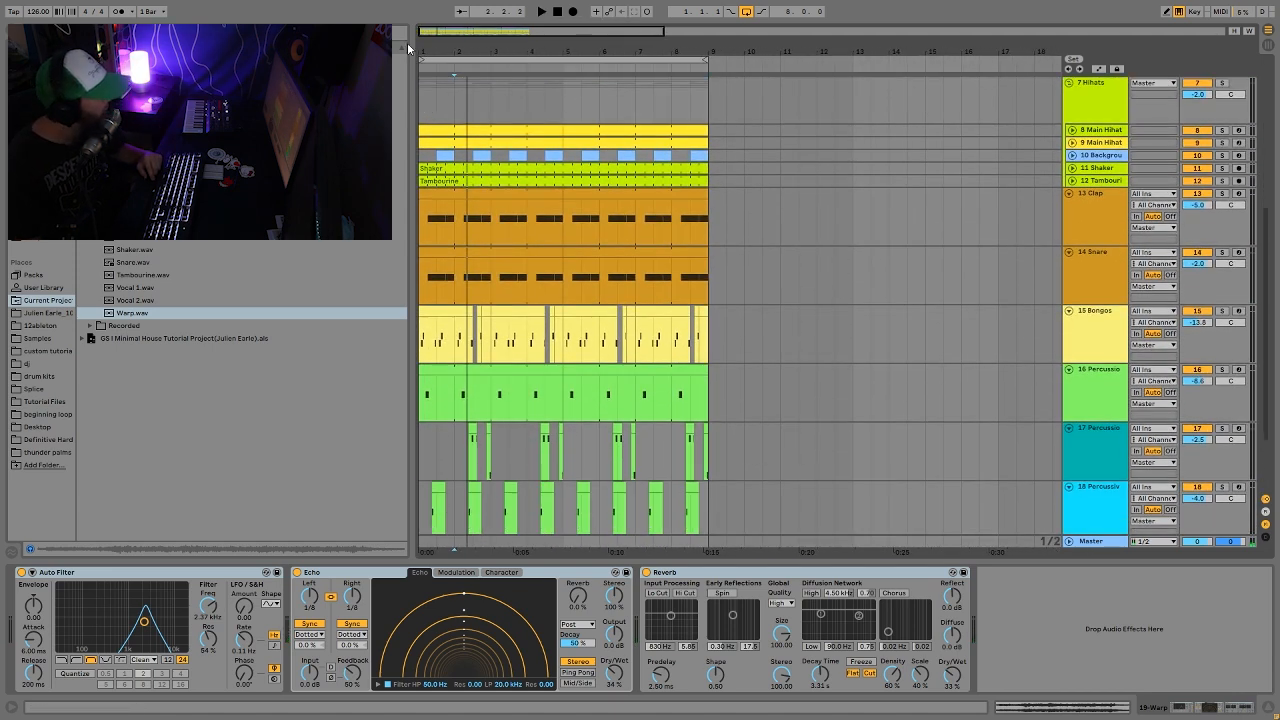
mouse_move(440, 50)
mouse_down()
mouse_move(440, 130)
mouse_move(420, 47)
mouse_up()
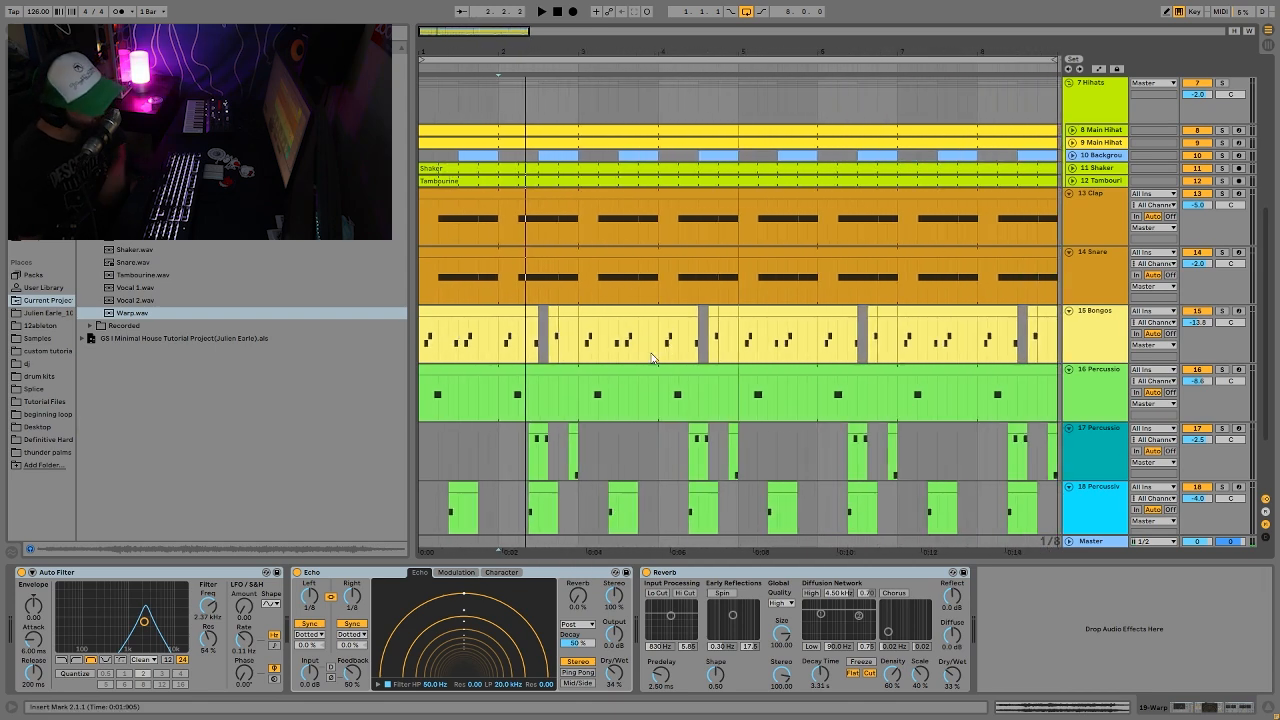
scroll(660, 385, down, 3)
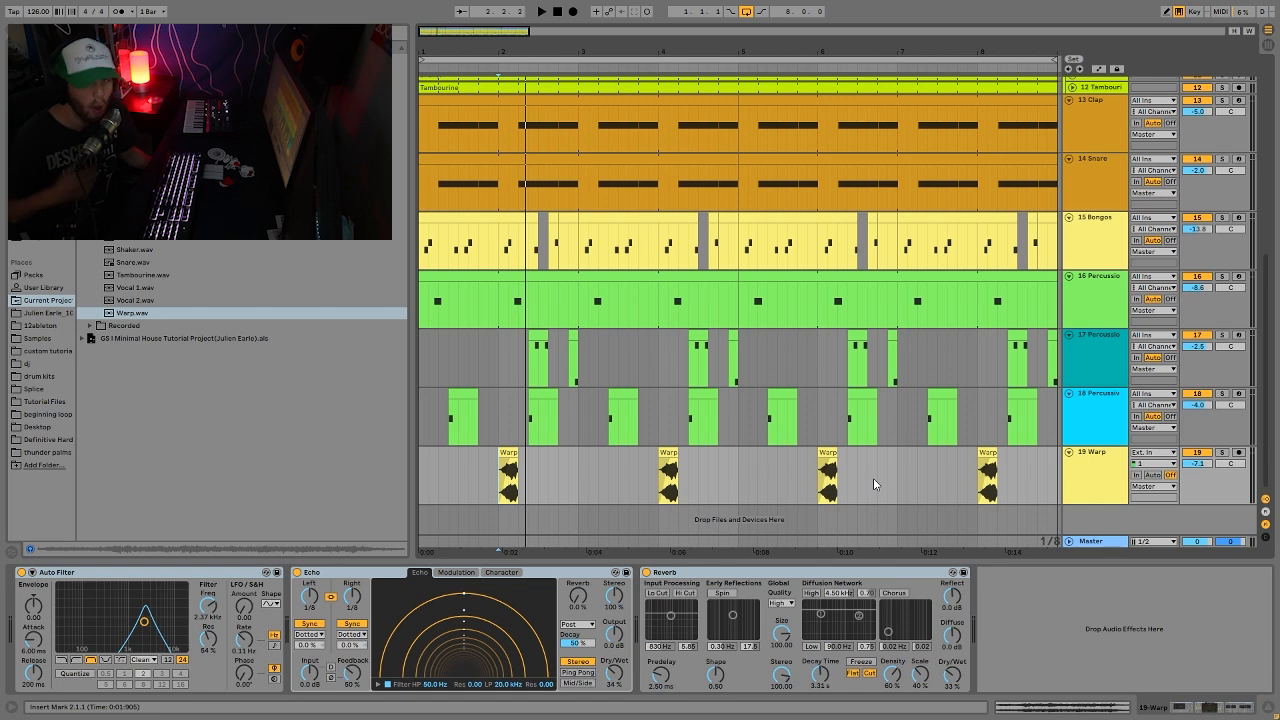
scroll(873, 478, up, 8)
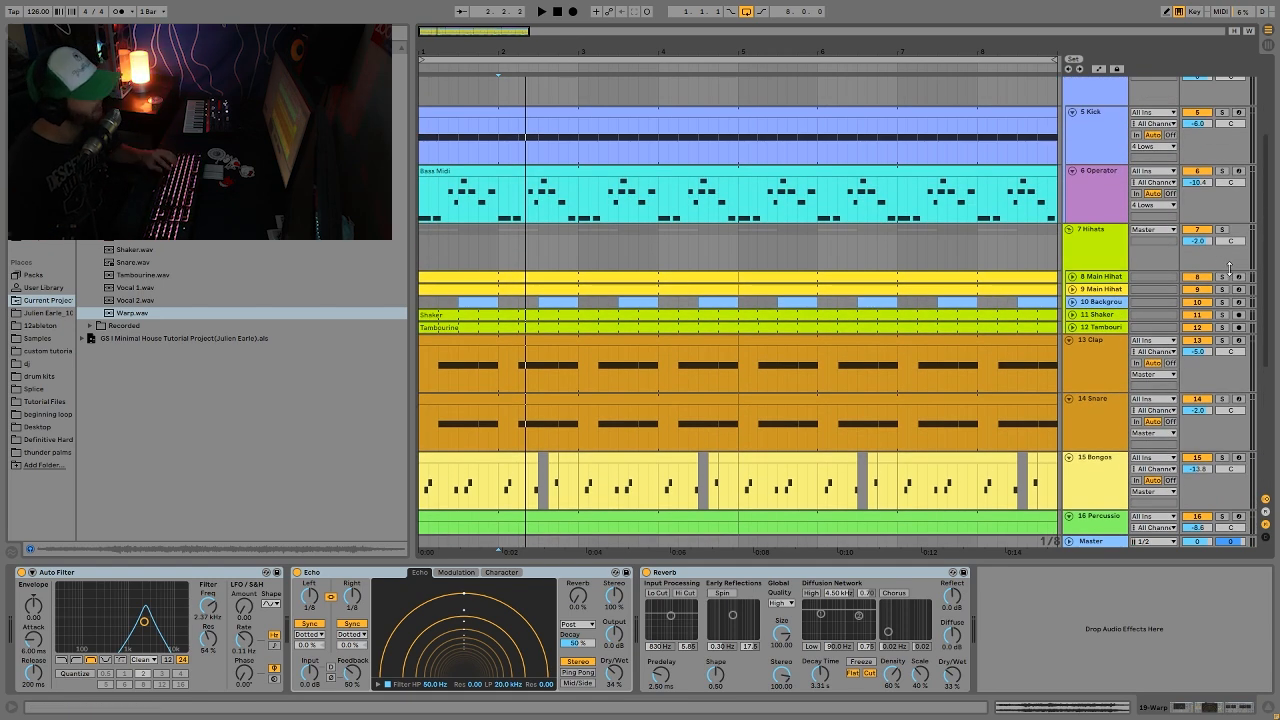
click(1221, 289)
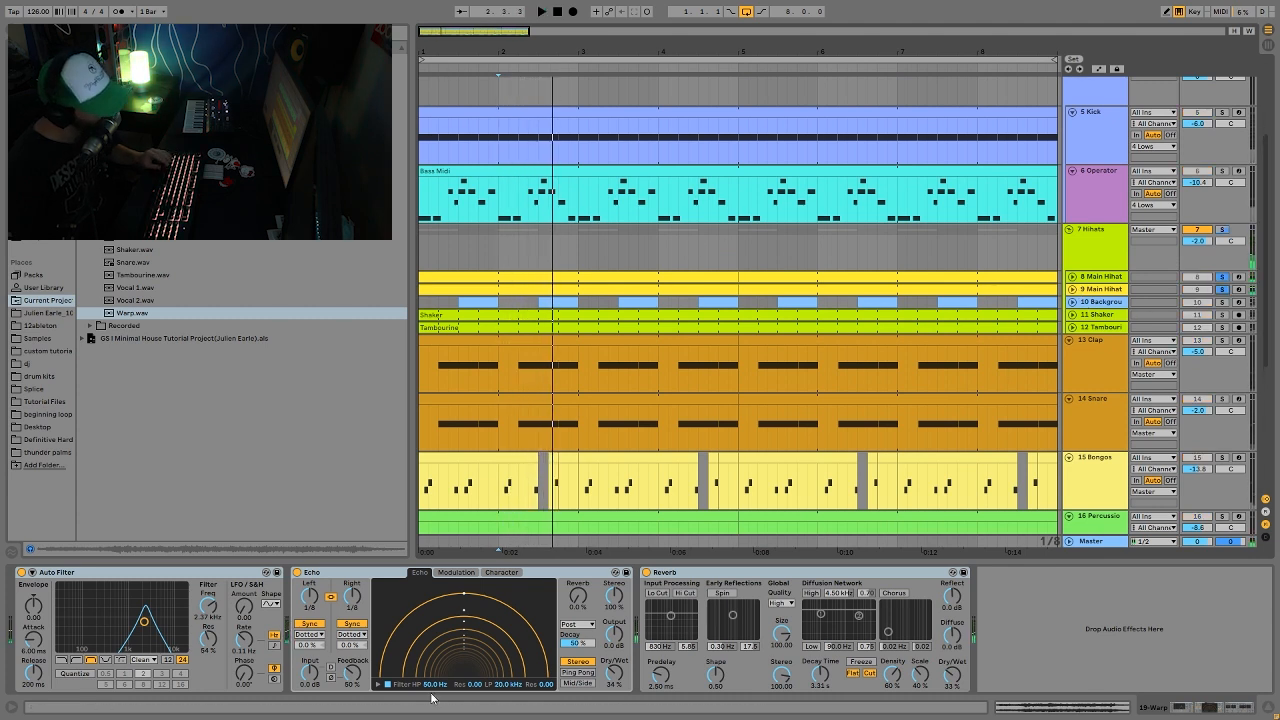
click(511, 285)
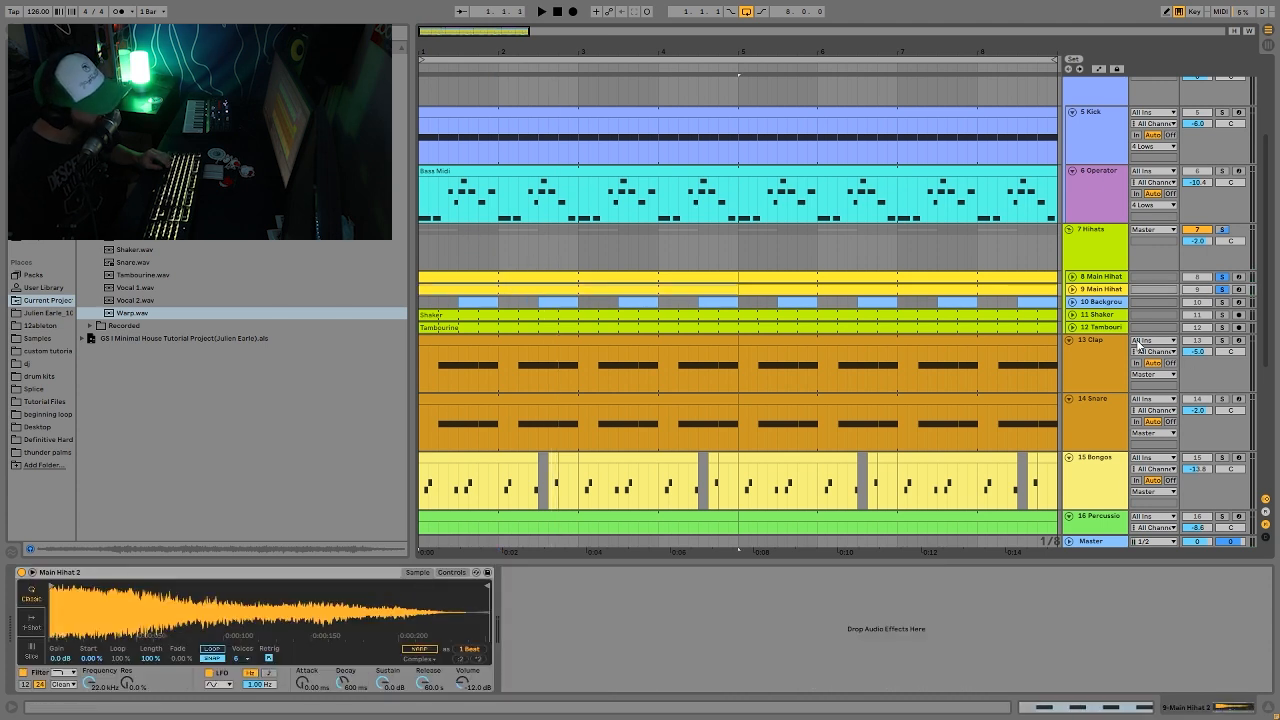
click(1222, 290)
key(space)
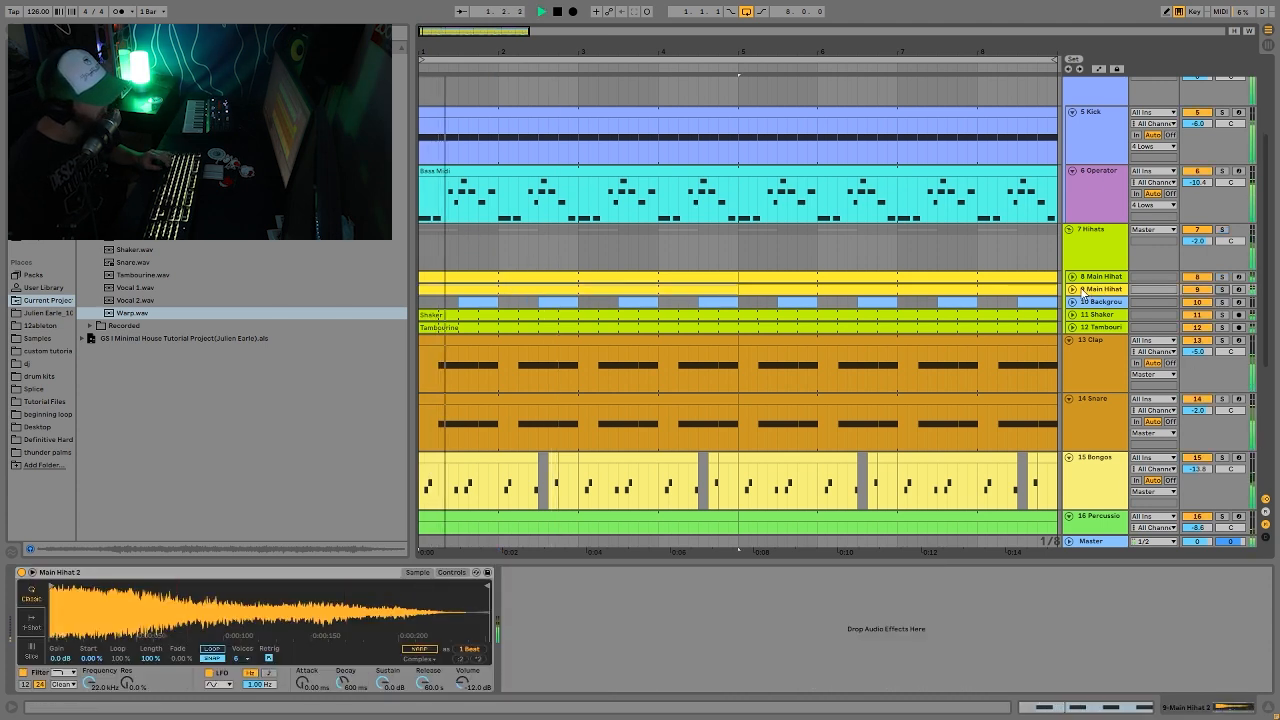
Fold tracks 13 to 19, from Clap through Warp, while the full loop plays.
click(1069, 341)
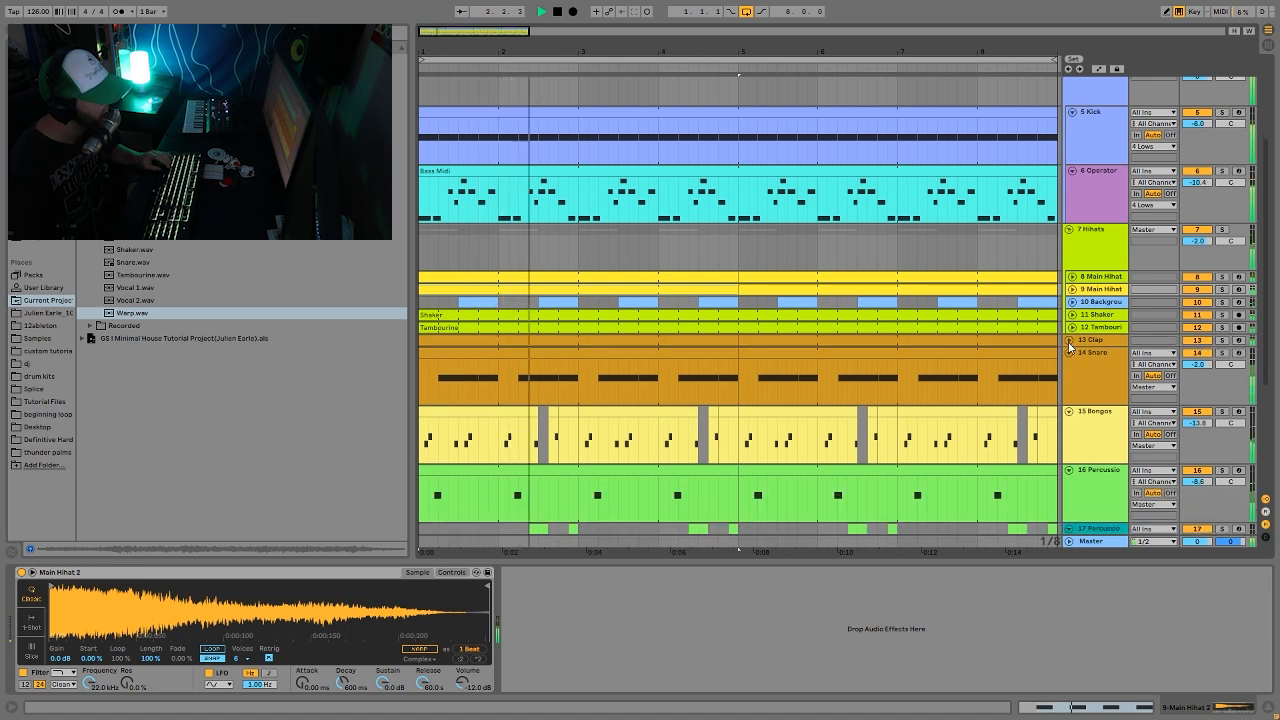
click(1069, 353)
click(1069, 366)
click(1069, 378)
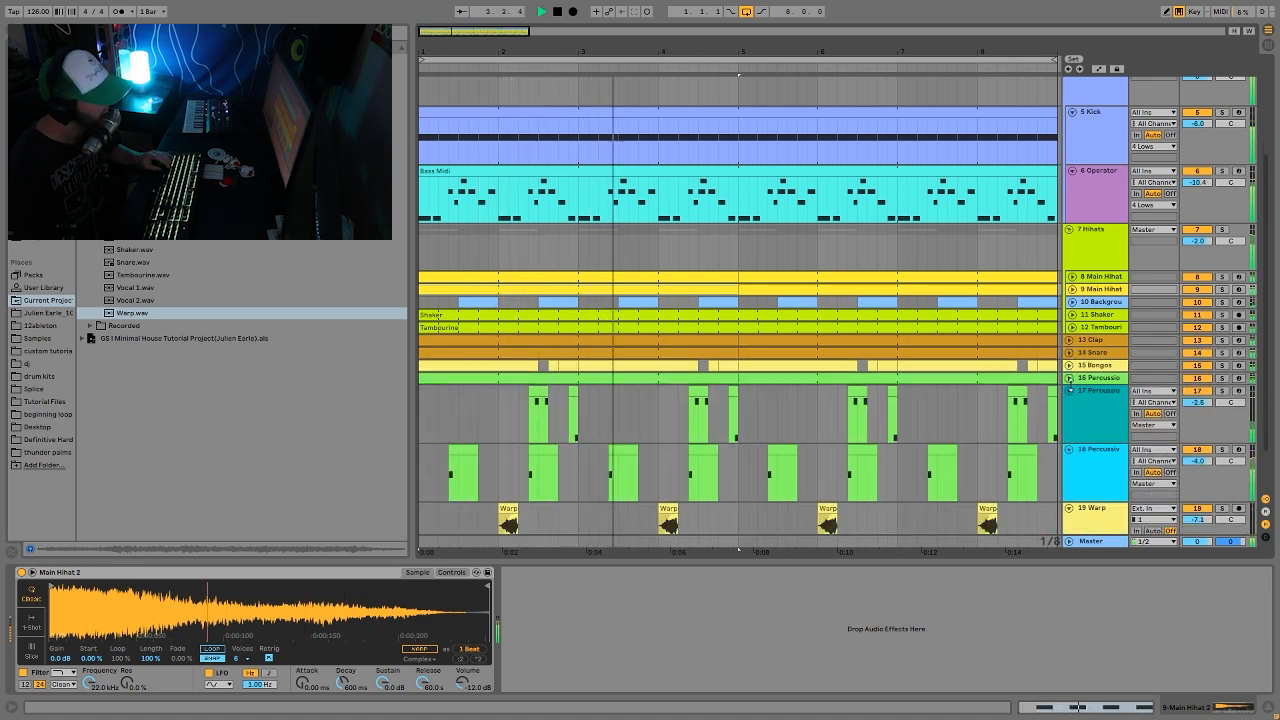
click(1069, 391)
click(1069, 403)
click(1069, 416)
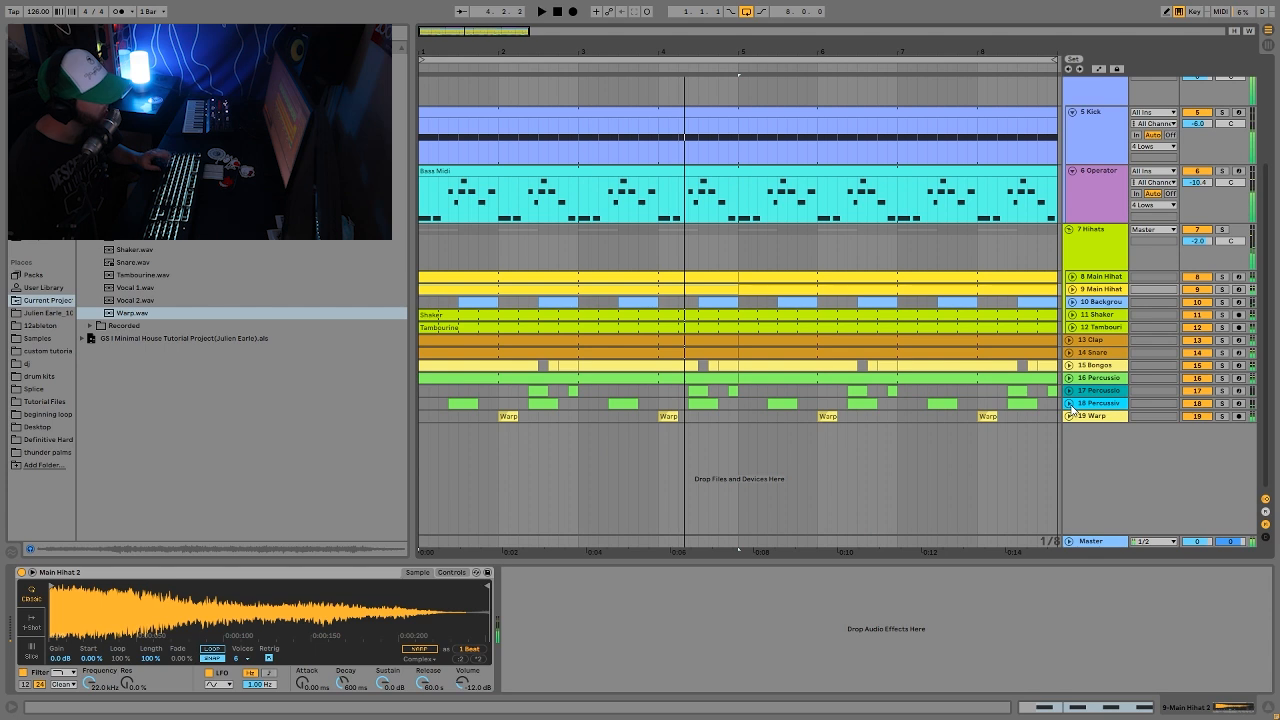